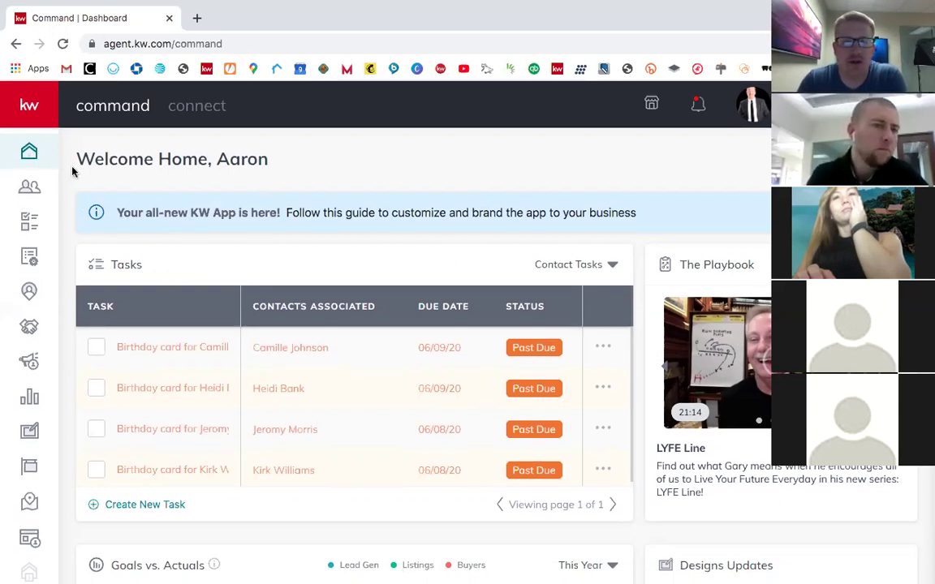
# Step: Open the Direct Mail campaigns list, showing one campaign mailed to 250 recipients
pyautogui.click(30, 364)
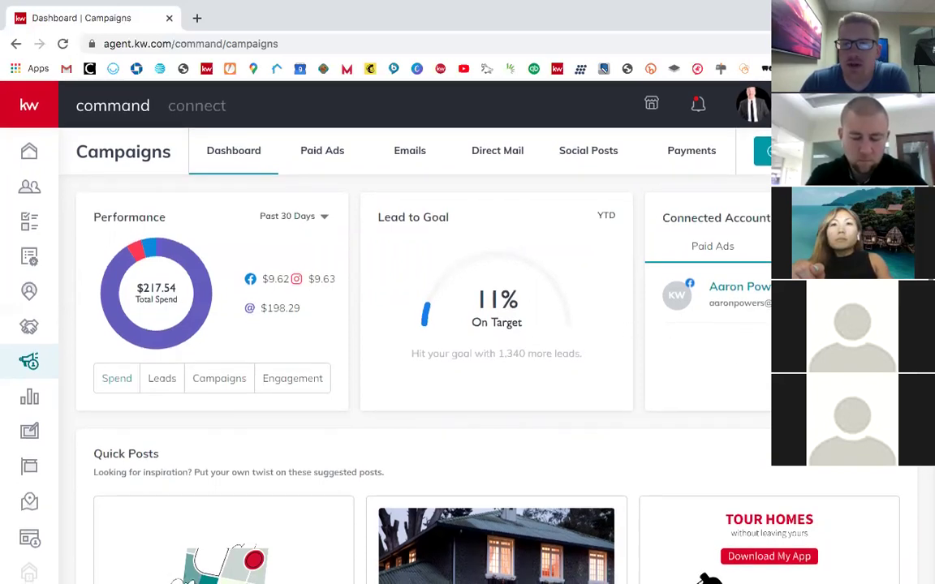
pyautogui.click(495, 154)
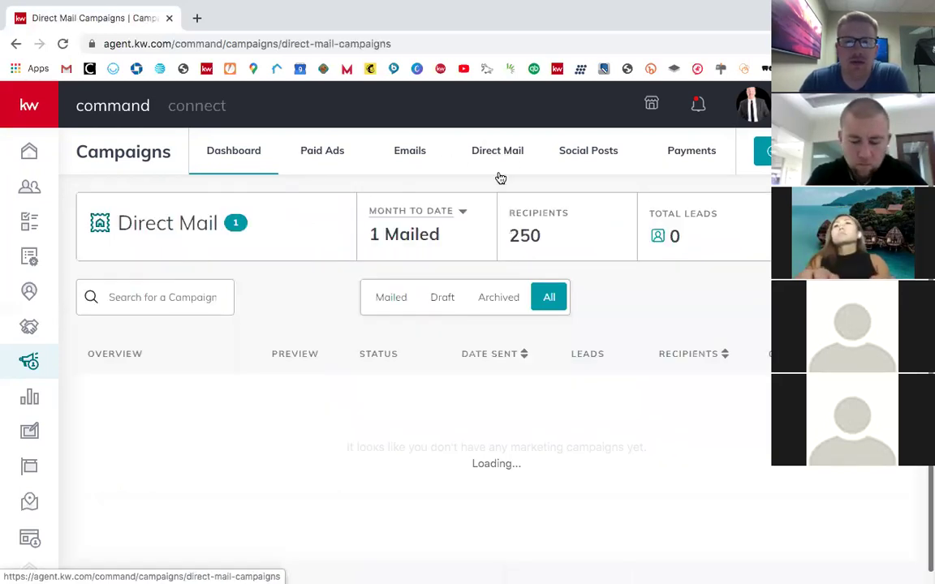
pyautogui.scroll(-2, 621, 390)
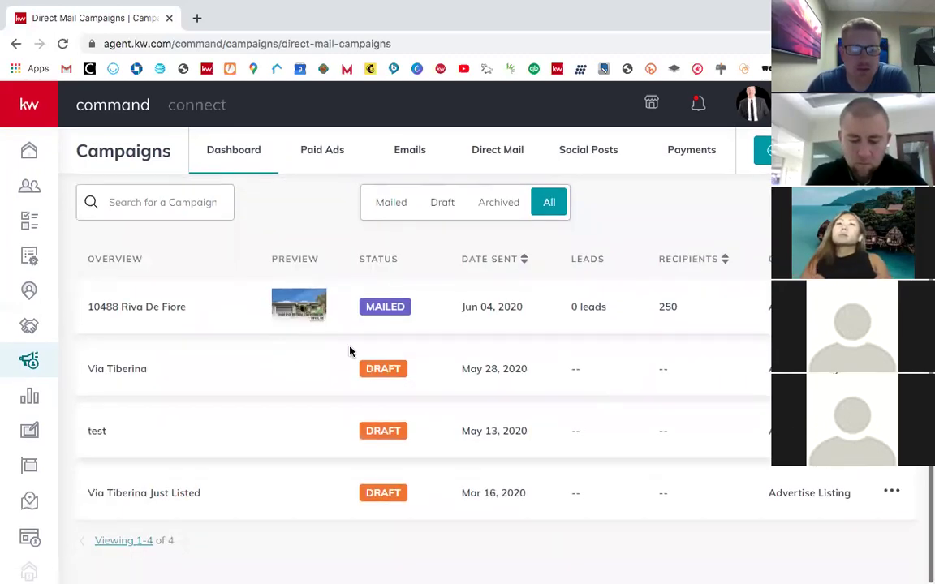
pyautogui.scroll(1, 362, 402)
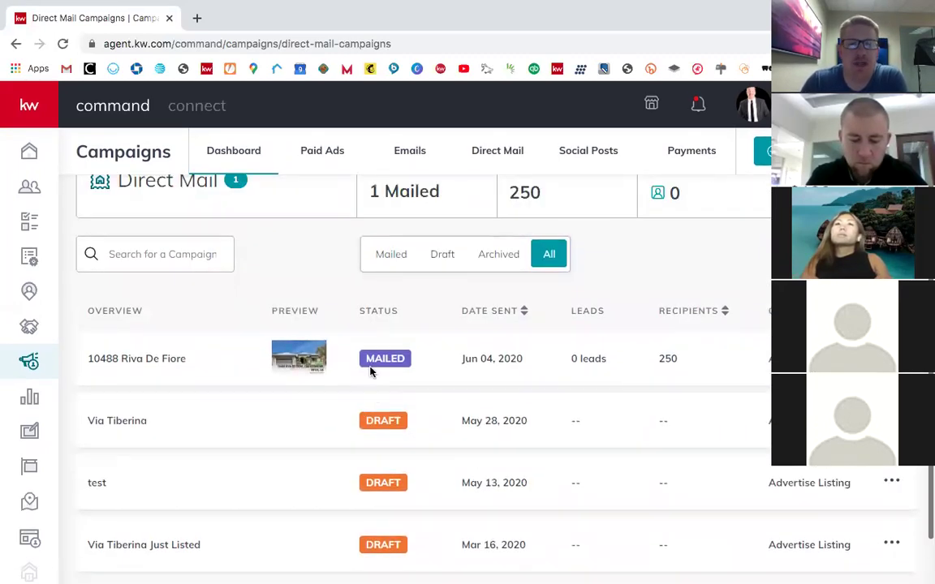
pyautogui.scroll(1, 568, 370)
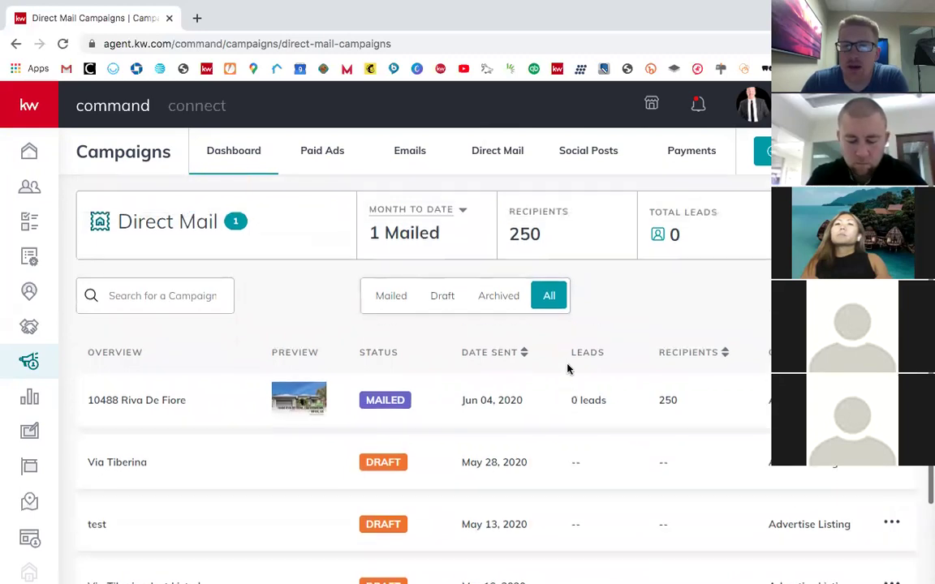
pyautogui.scroll(-1, 501, 394)
pyautogui.scroll(1, 555, 417)
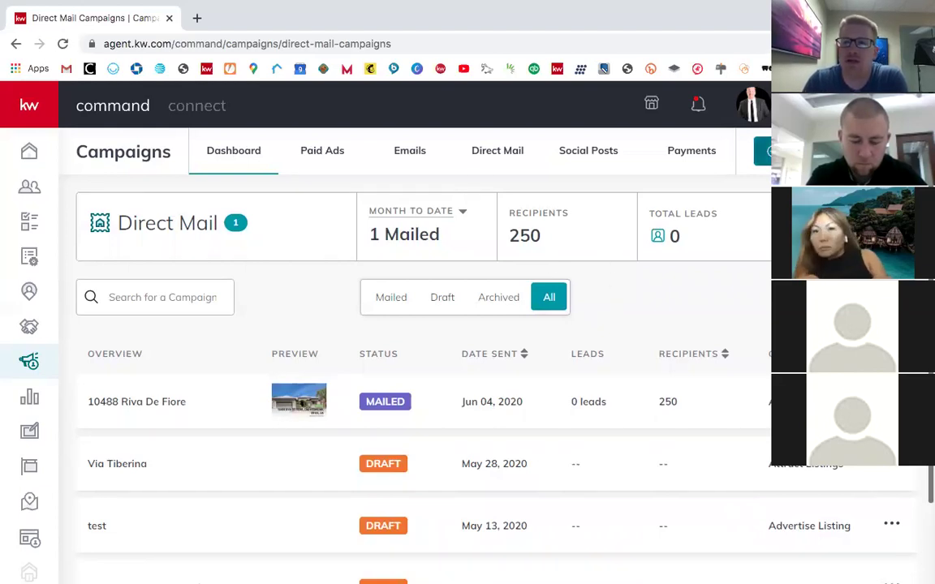
# Step: Start a new Direct Mail campaign named 'Direct Mail Test'
pyautogui.click(820, 152)
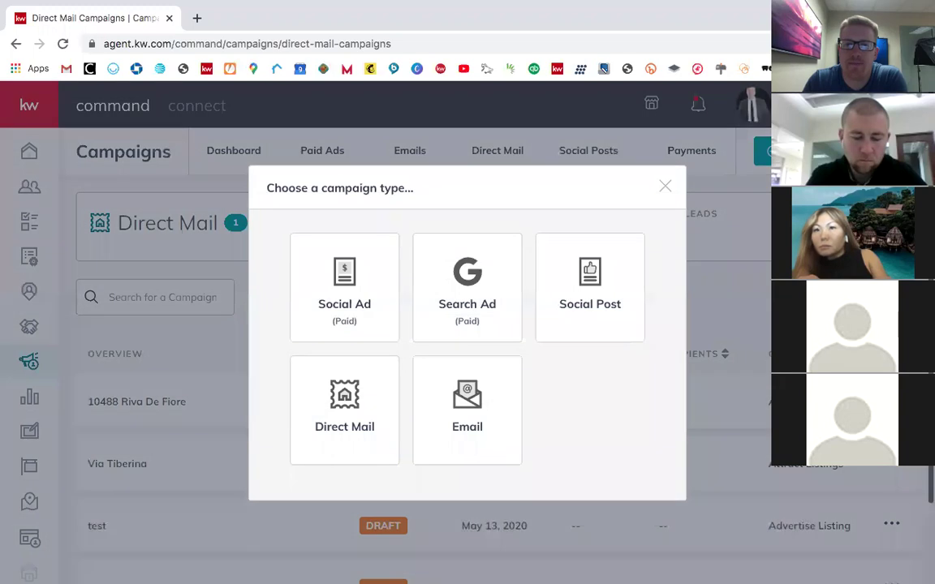
pyautogui.click(324, 415)
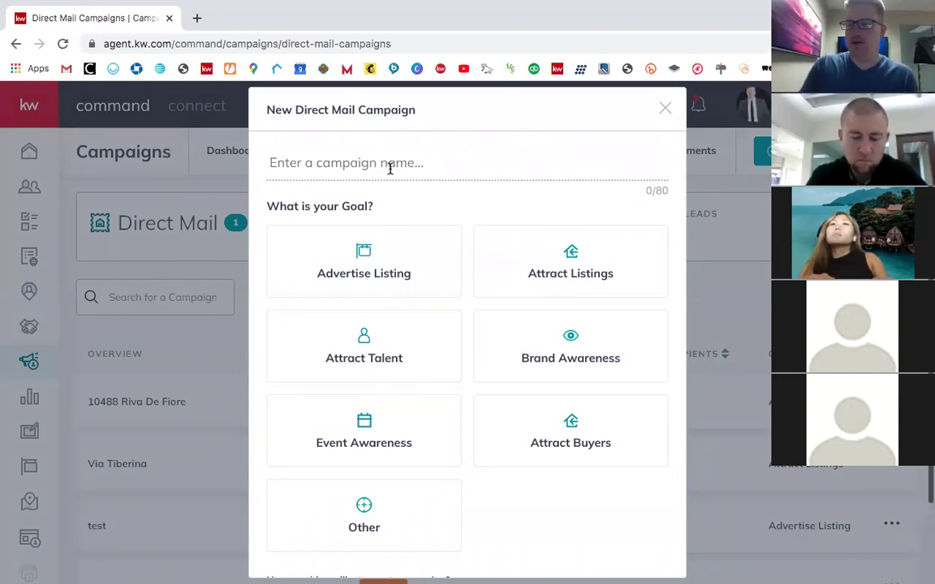
pyautogui.write('Dir')
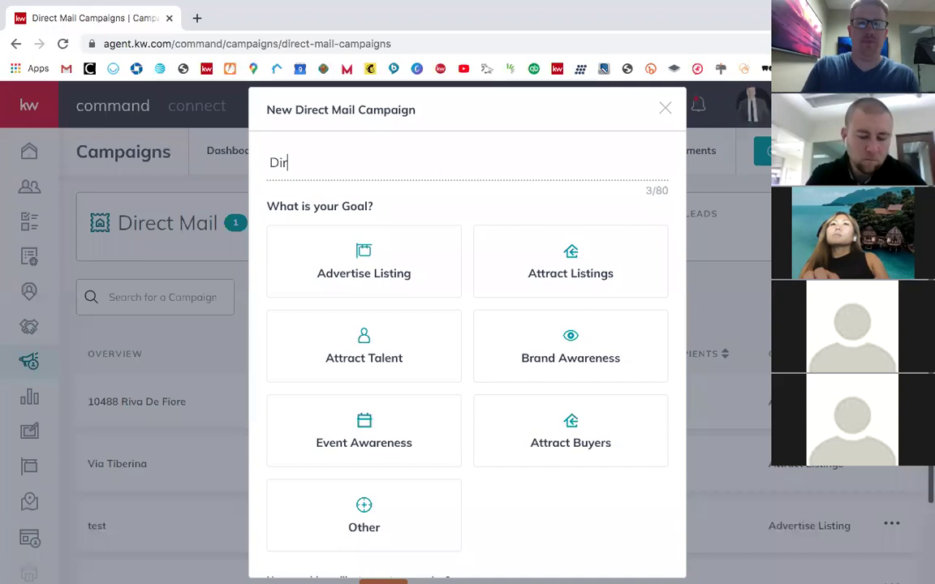
pyautogui.write('ect Mail Test')
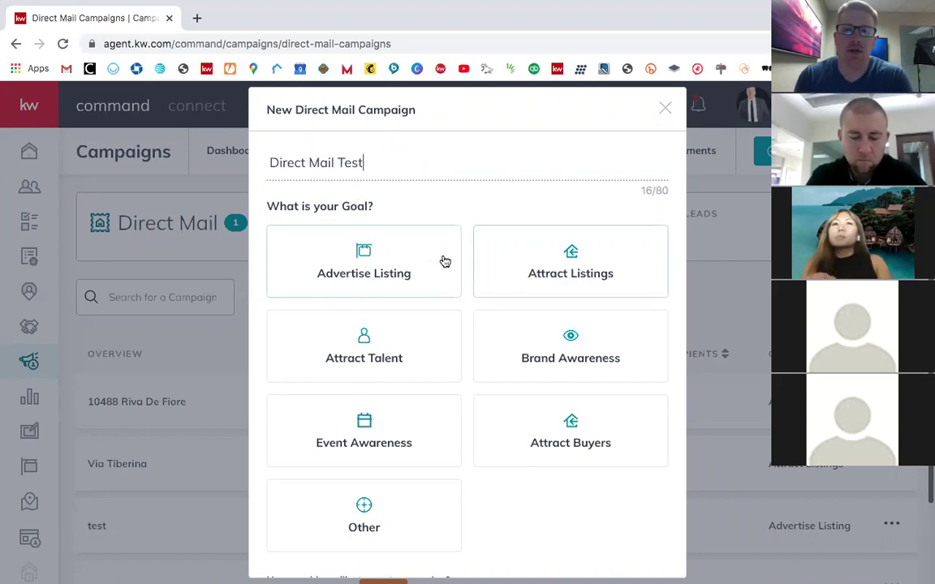
# Step: Choose Advertise Listing as the campaign goal
pyautogui.scroll(-1, 484, 329)
pyautogui.scroll(1, 484, 329)
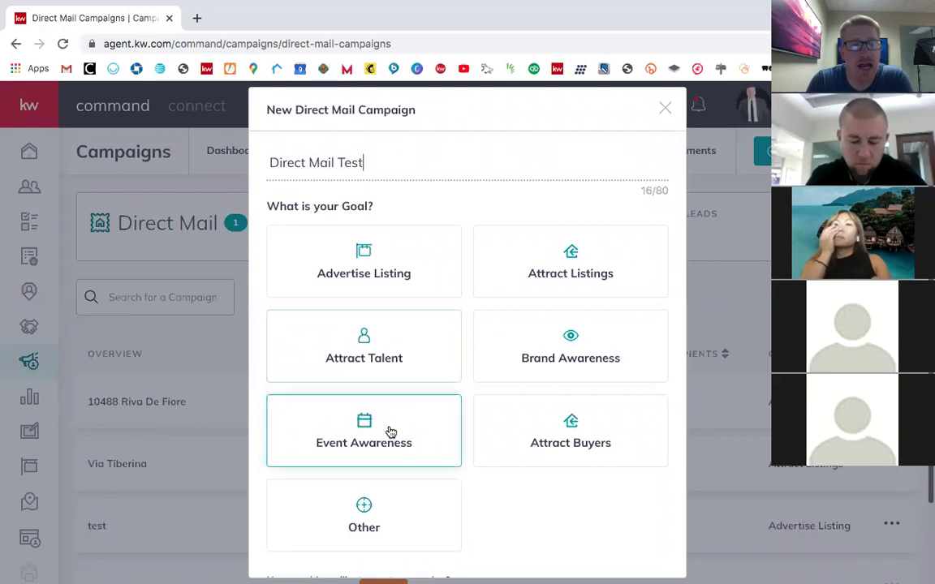
pyautogui.scroll(-2, 507, 528)
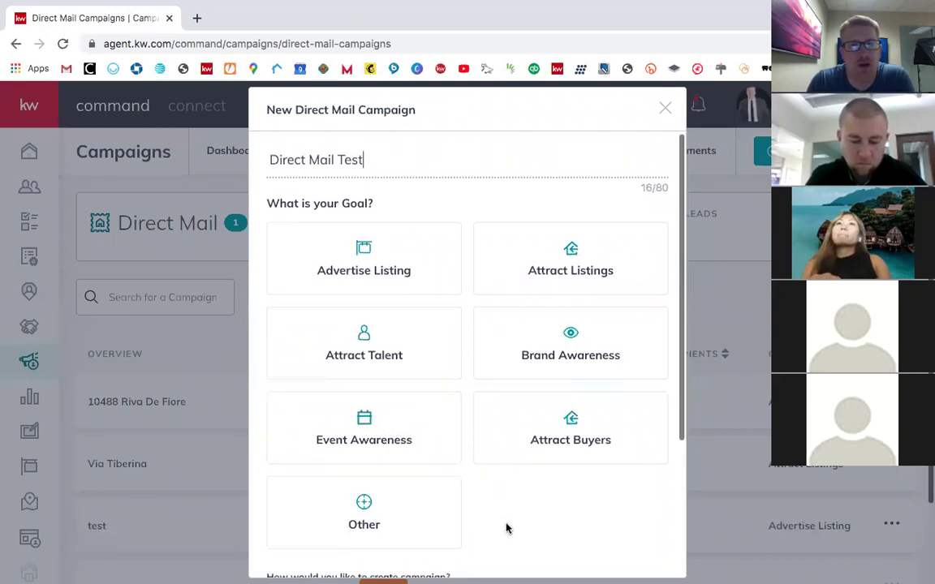
pyautogui.scroll(3, 489, 484)
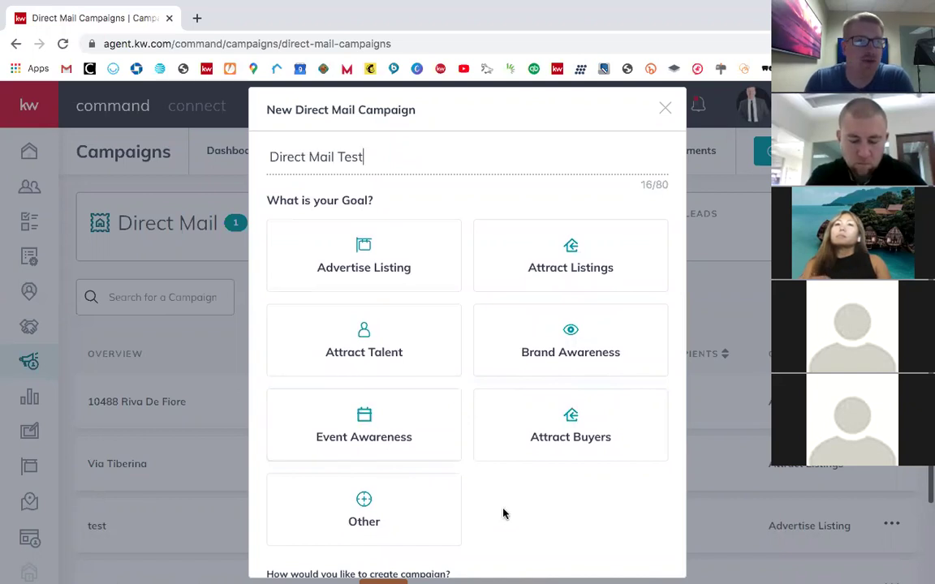
pyautogui.scroll(-2, 555, 552)
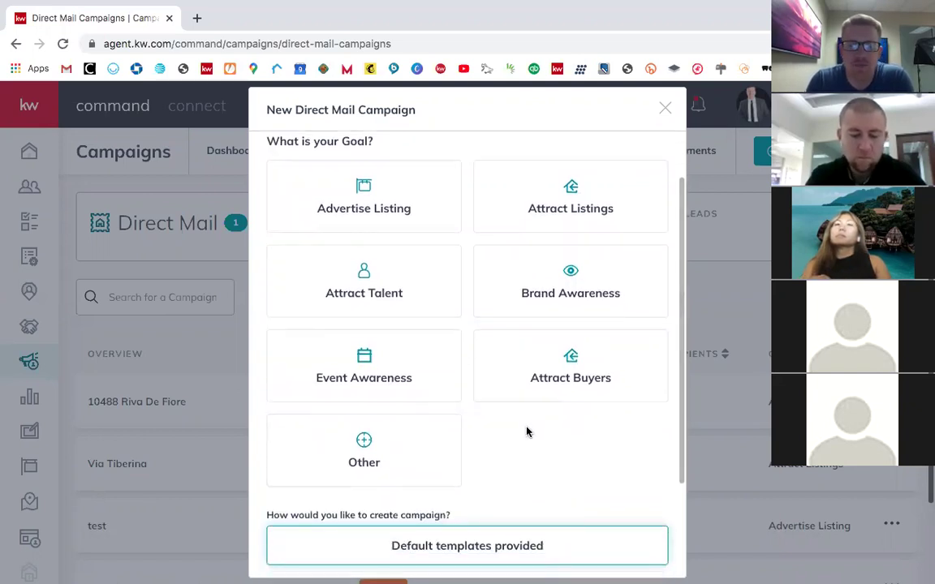
pyautogui.scroll(2, 527, 432)
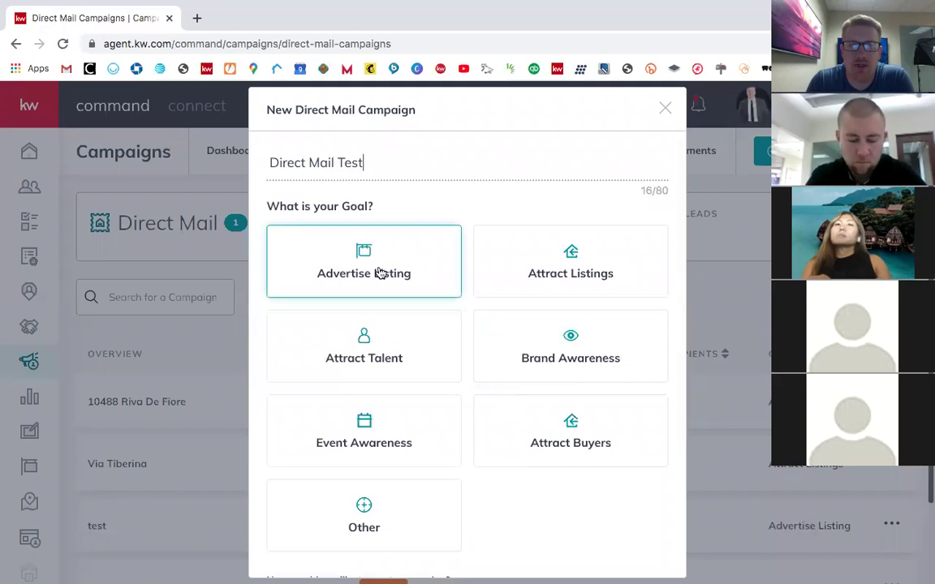
pyautogui.click(324, 271)
pyautogui.scroll(-5, 567, 509)
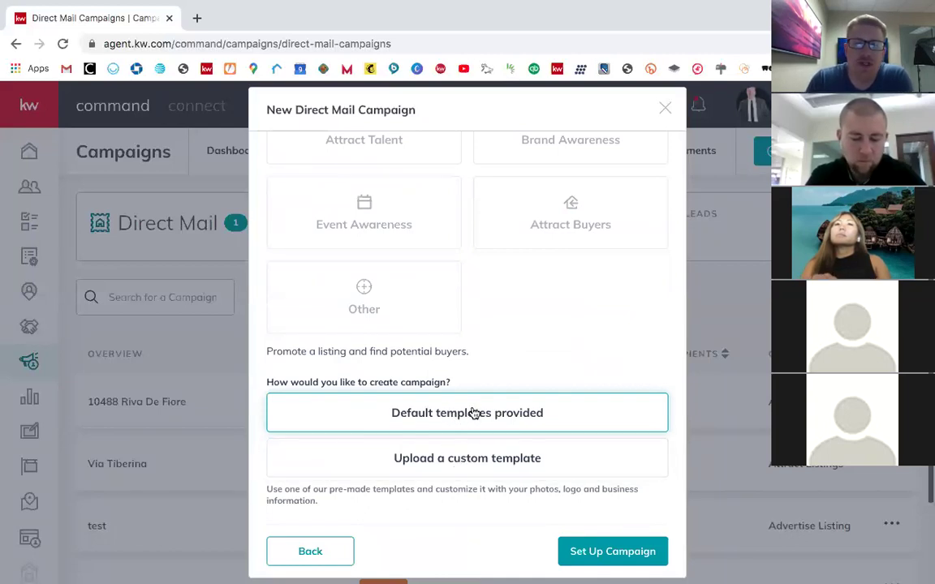
# Step: Choose Default templates provided as the creation method and set up the campaign
pyautogui.click(456, 473)
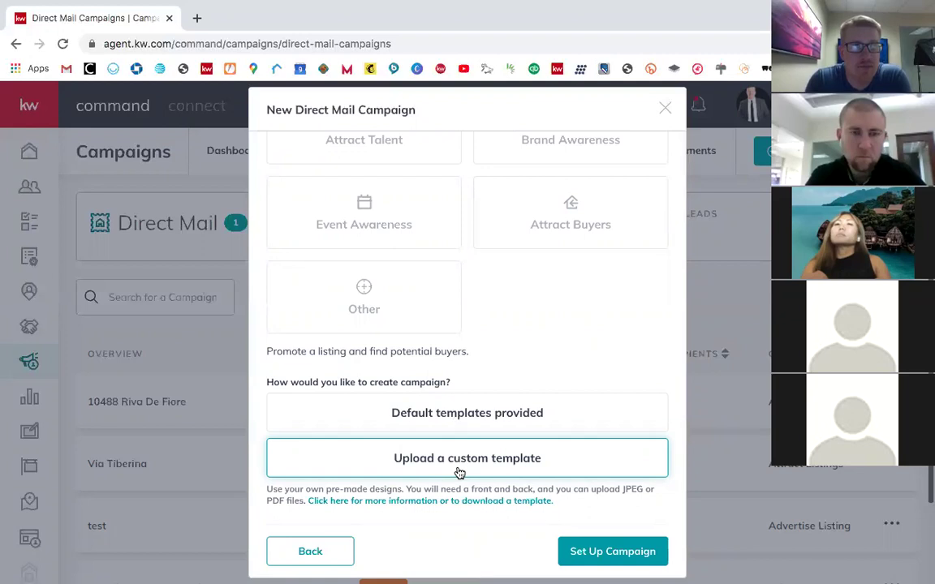
pyautogui.click(492, 414)
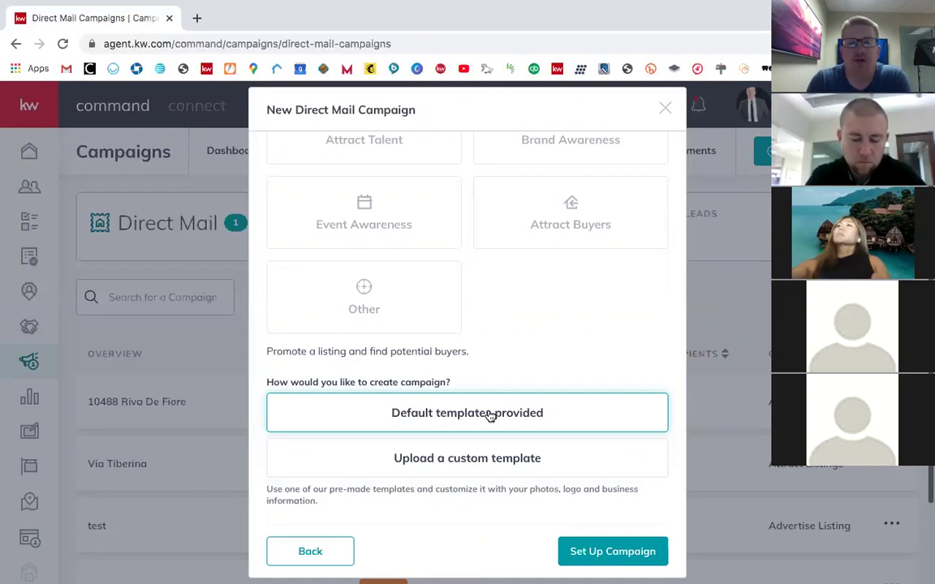
pyautogui.scroll(5, 547, 321)
pyautogui.scroll(-5, 537, 313)
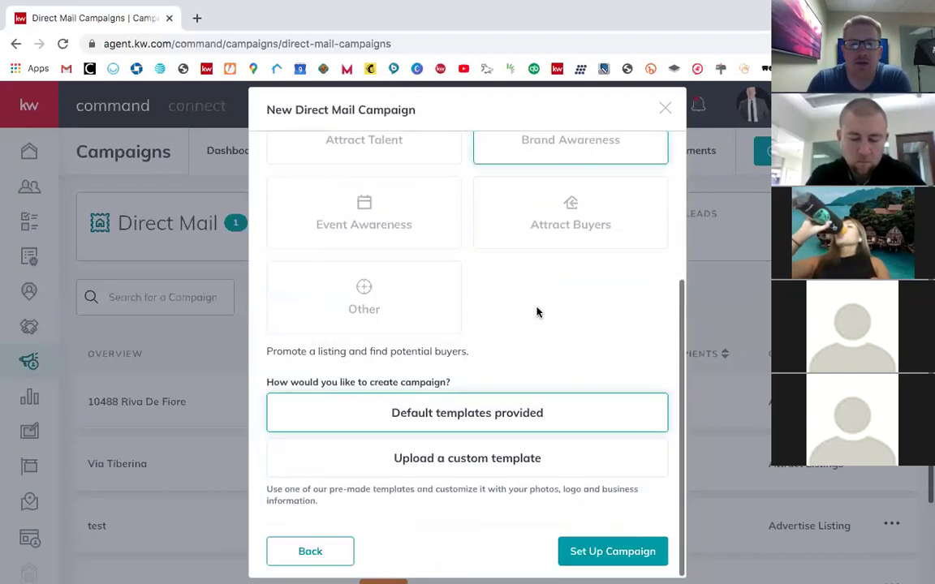
pyautogui.scroll(-1, 535, 365)
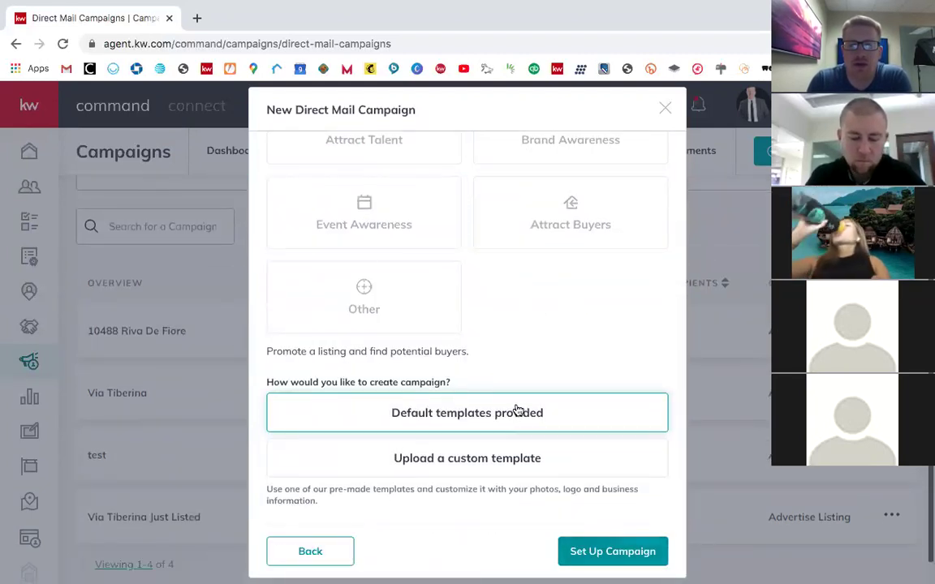
pyautogui.click(590, 557)
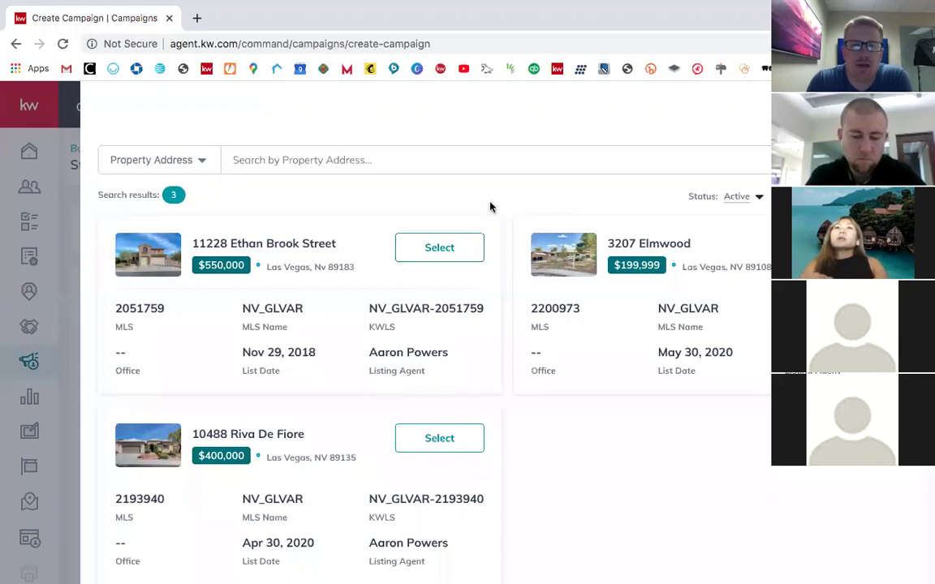
pyautogui.click(439, 250)
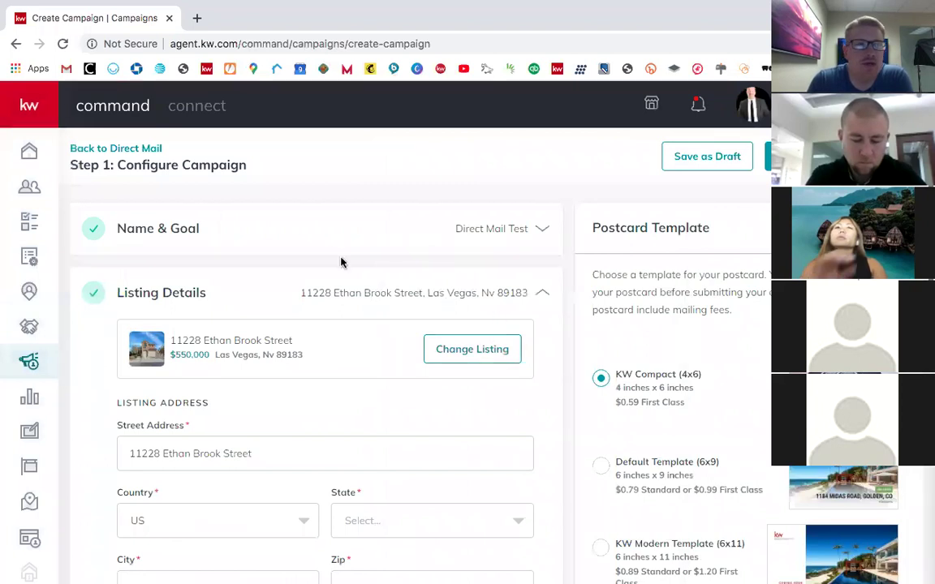
pyautogui.click(474, 350)
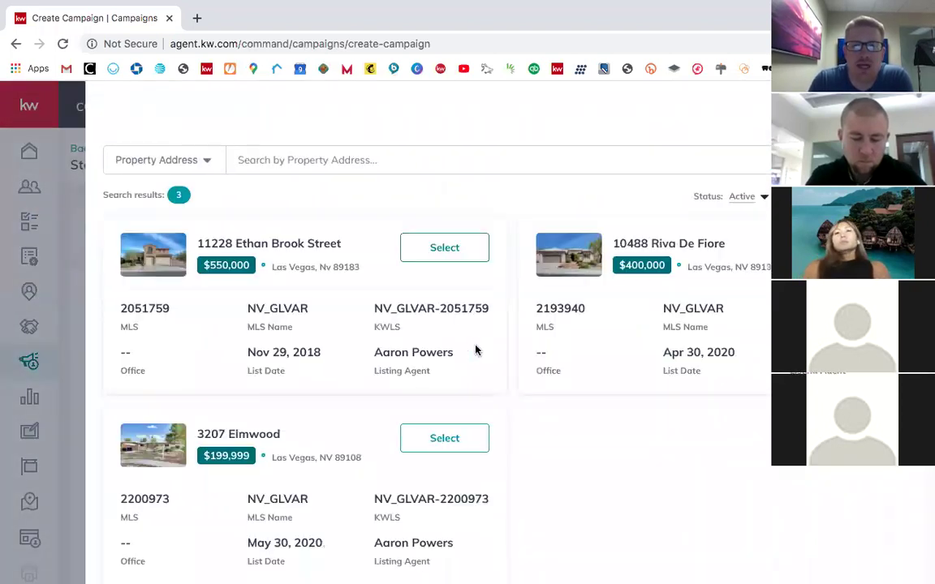
pyautogui.click(735, 202)
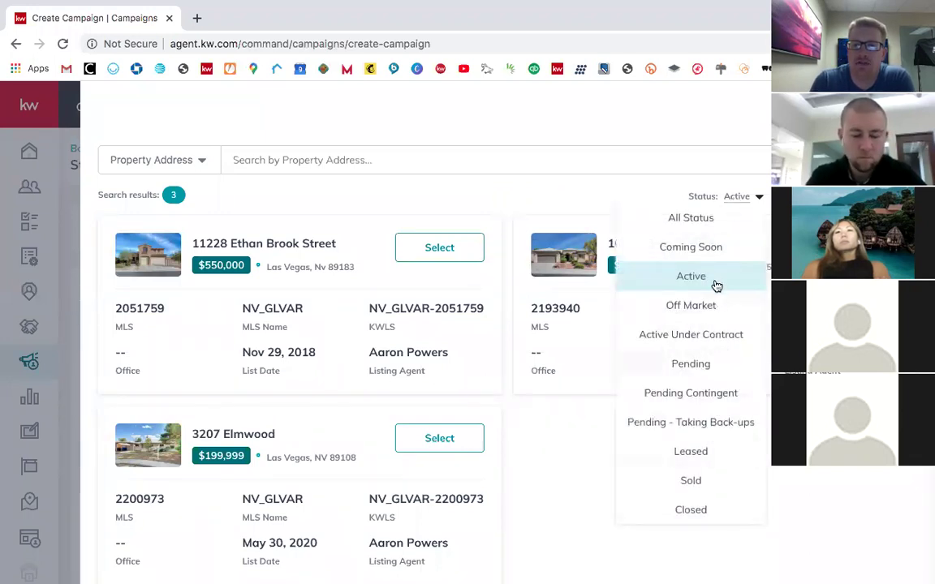
pyautogui.click(706, 220)
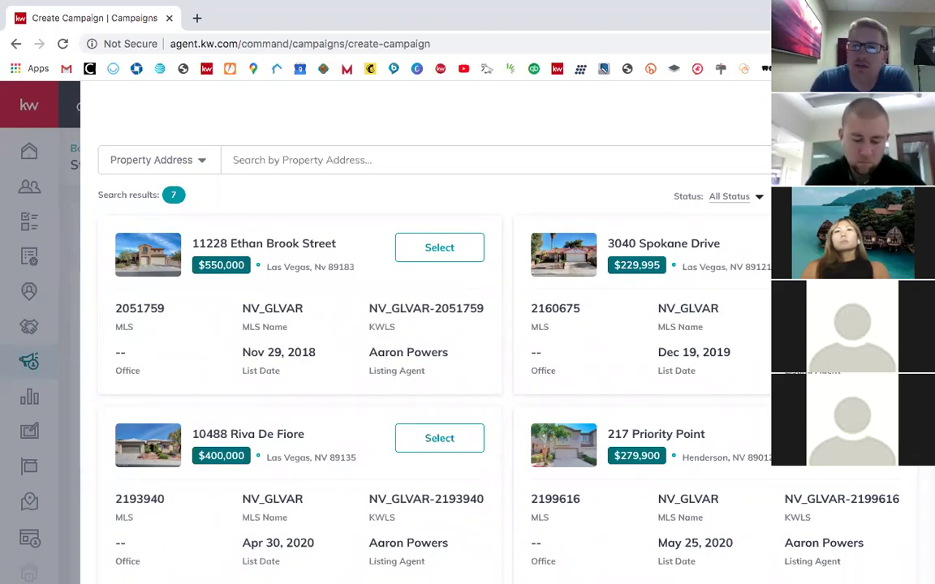
pyautogui.scroll(-5, 612, 349)
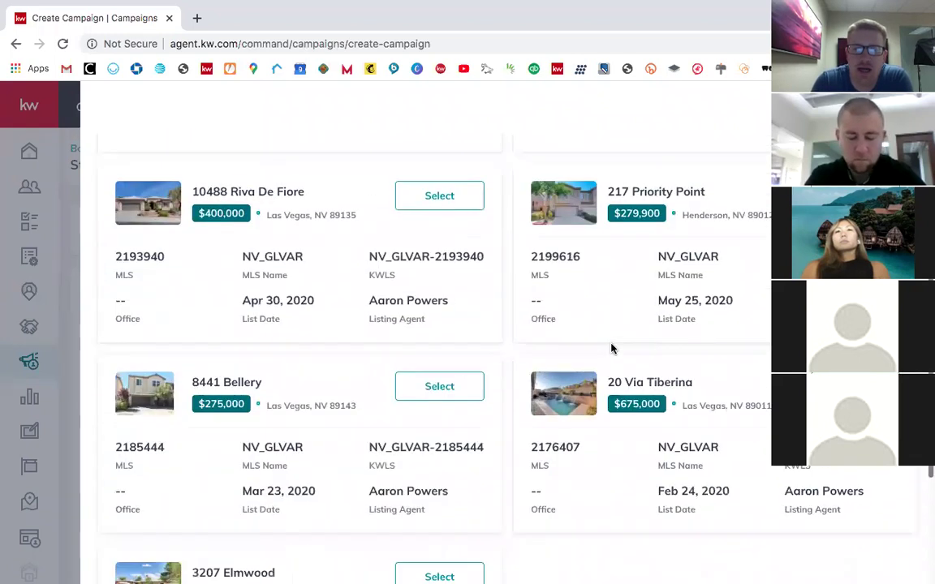
pyautogui.scroll(5, 612, 349)
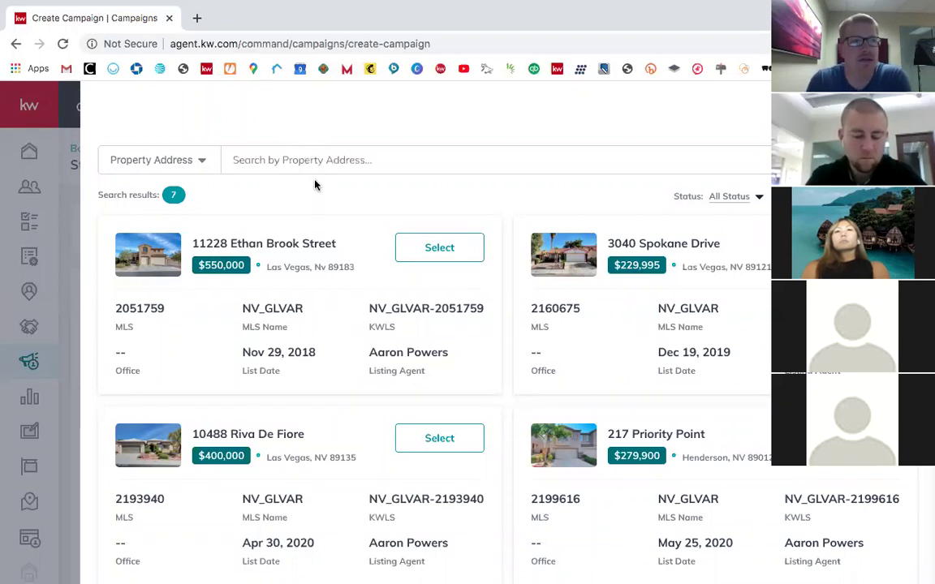
pyautogui.click(430, 249)
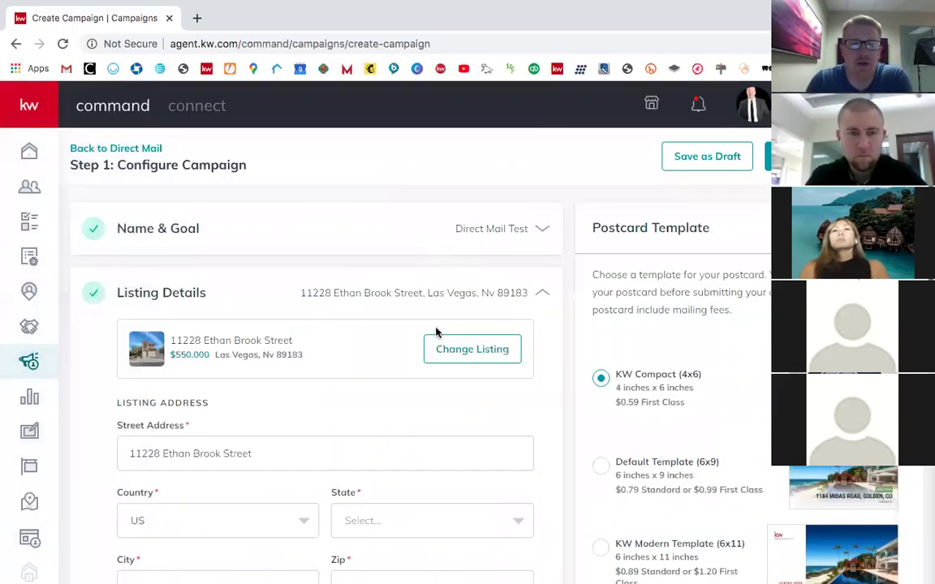
pyautogui.scroll(-1, 436, 329)
pyautogui.scroll(-2, 327, 363)
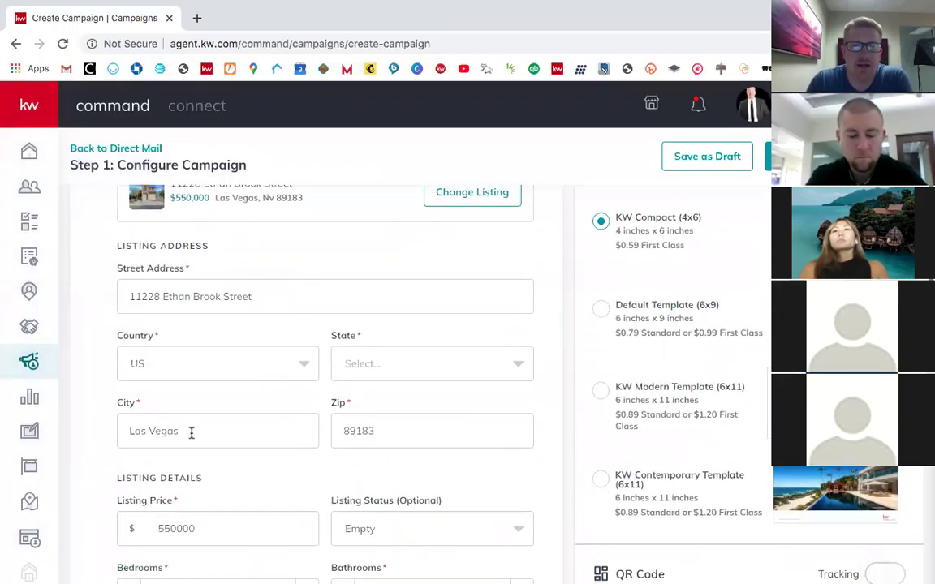
pyautogui.scroll(-1, 340, 351)
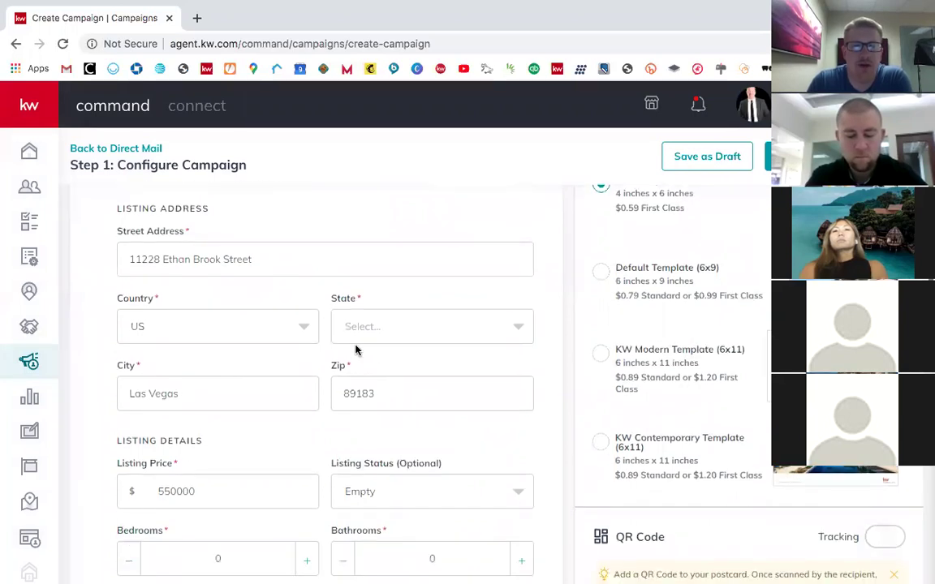
pyautogui.click(366, 336)
pyautogui.scroll(-2, 415, 468)
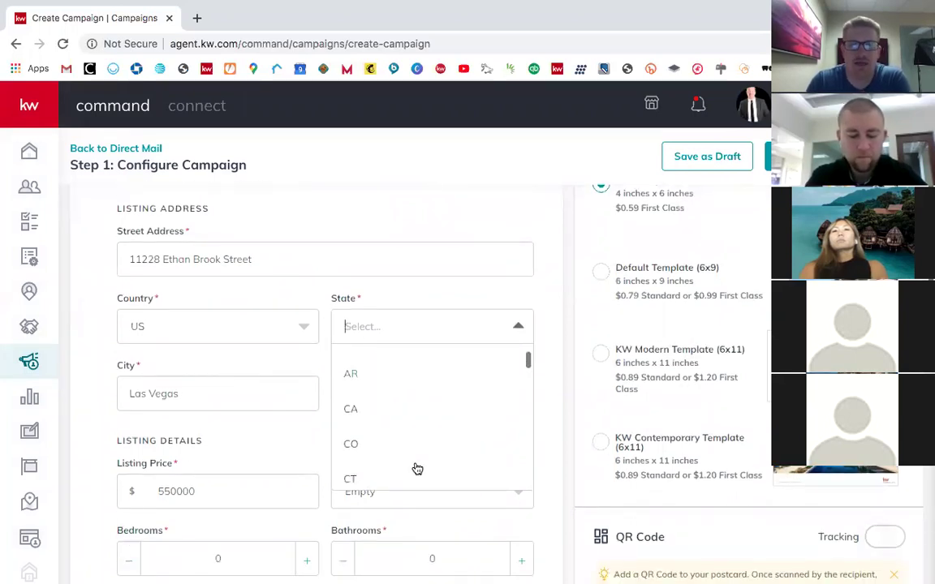
pyautogui.scroll(1, 415, 467)
pyautogui.write('nv')
pyautogui.click(371, 361)
pyautogui.scroll(-3, 304, 354)
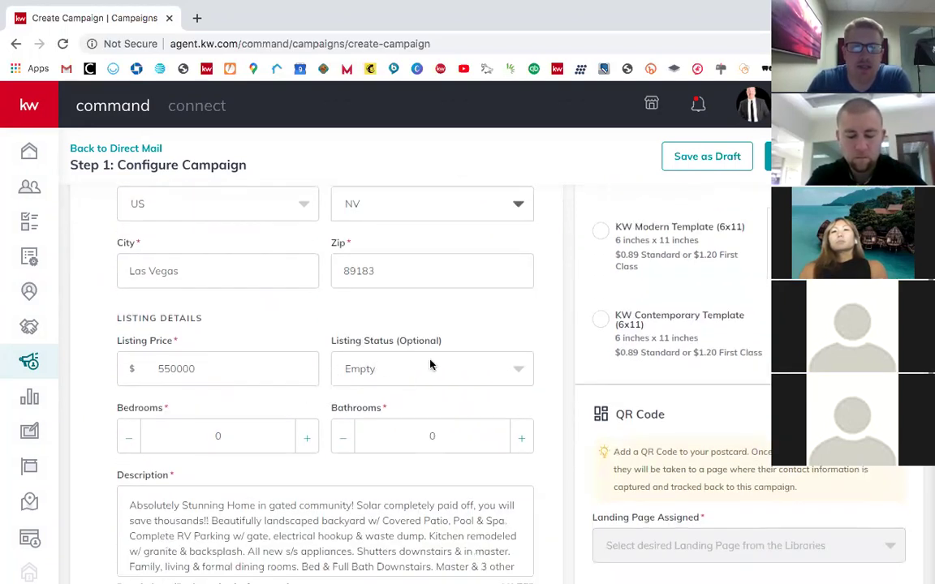
pyautogui.scroll(-1, 389, 341)
pyautogui.click(415, 327)
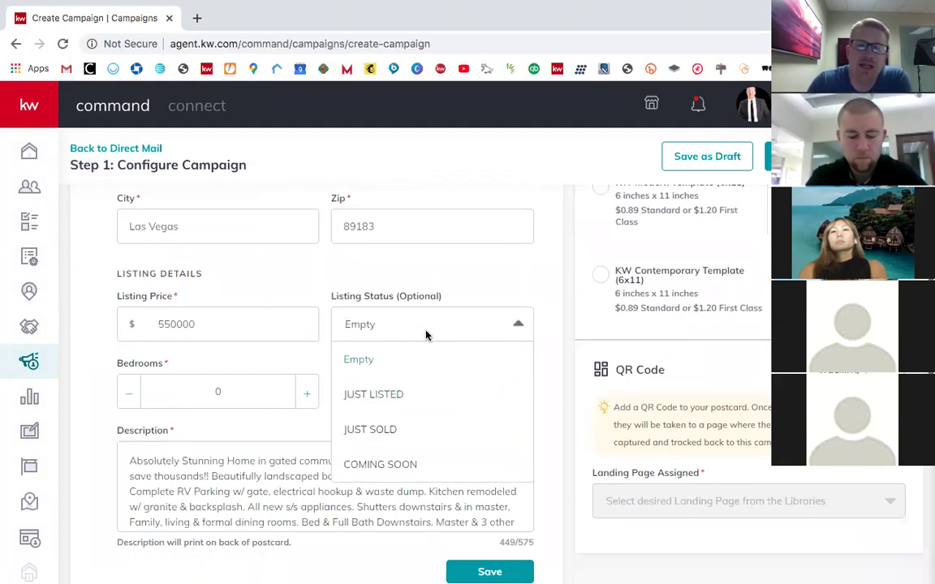
pyautogui.click(497, 320)
pyautogui.scroll(4, 622, 296)
pyautogui.scroll(4, 623, 296)
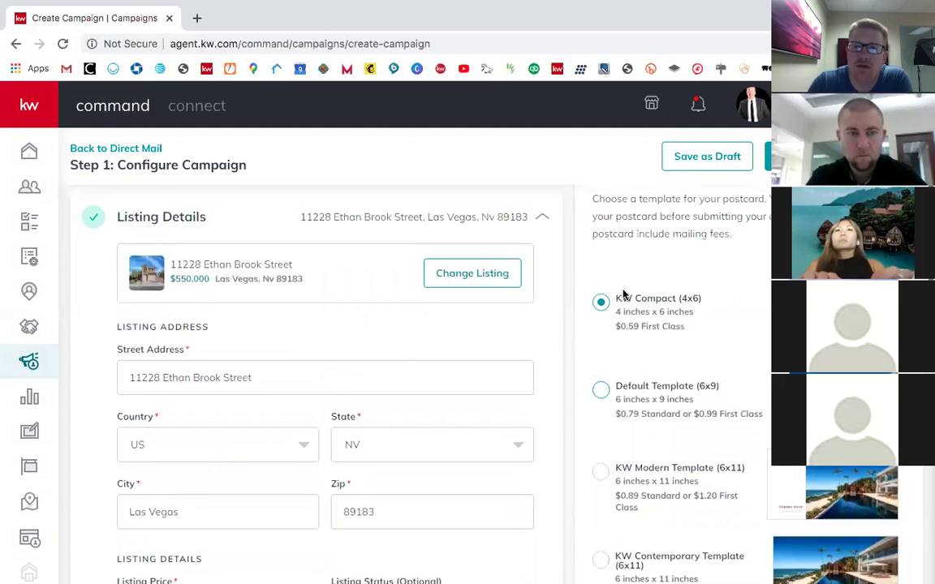
pyautogui.scroll(-3, 761, 417)
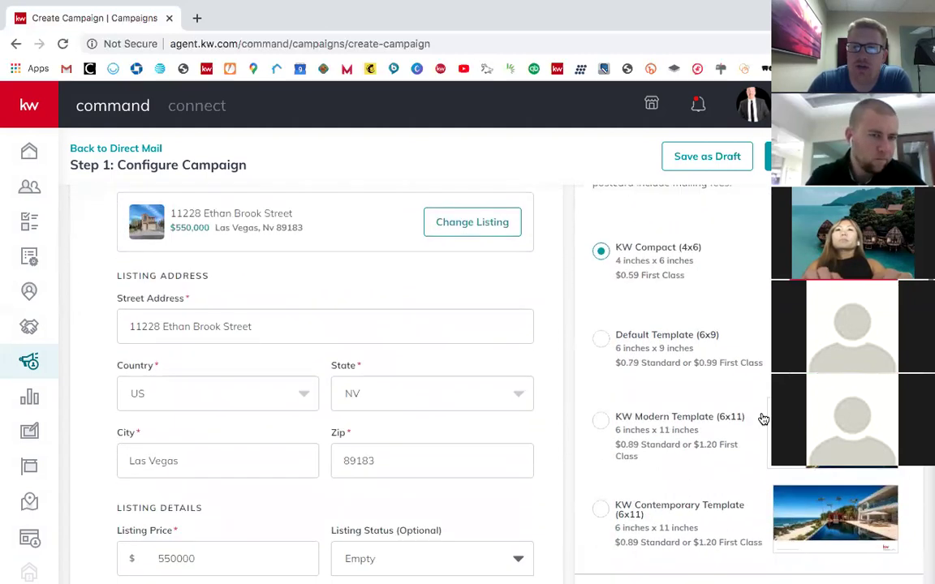
pyautogui.scroll(-3, 426, 394)
pyautogui.scroll(-2, 427, 395)
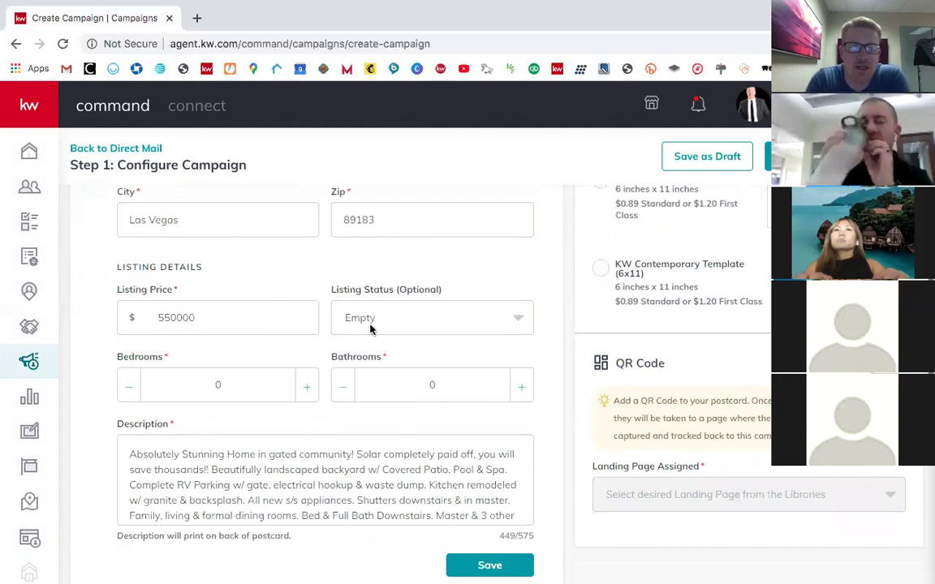
# Step: Set listing status to JUST LISTED and bathrooms to 3.5, then expand Listing Photo
pyautogui.click(370, 324)
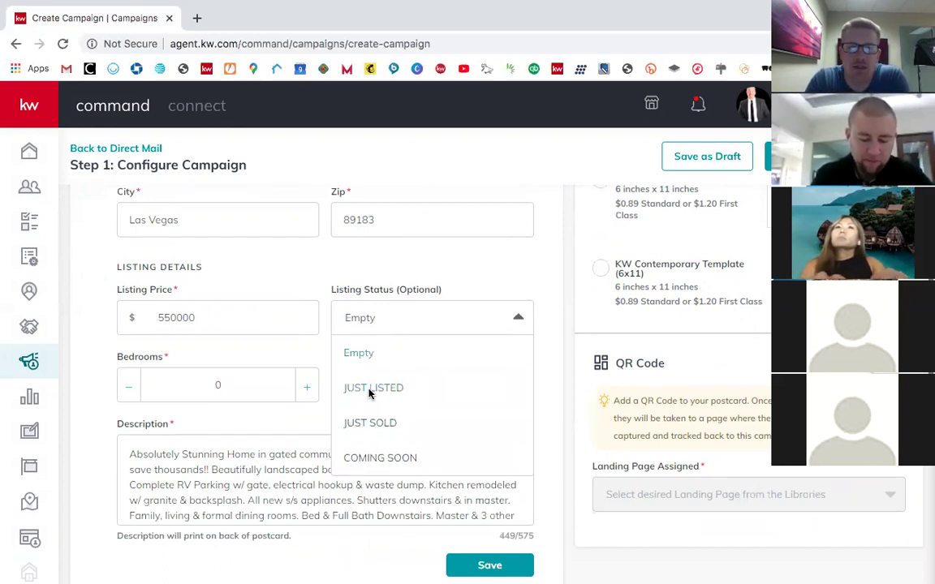
pyautogui.click(370, 391)
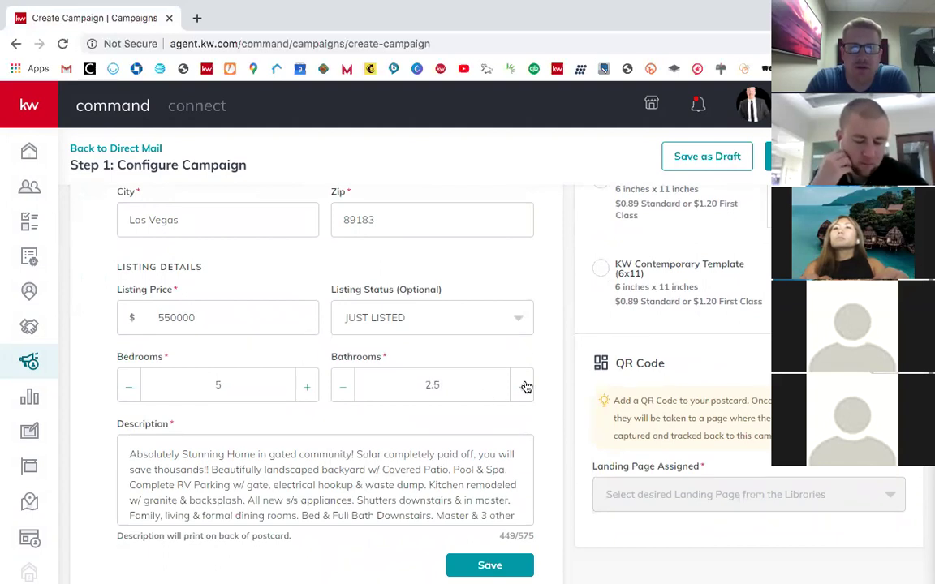
pyautogui.click(341, 387)
pyautogui.scroll(-3, 326, 419)
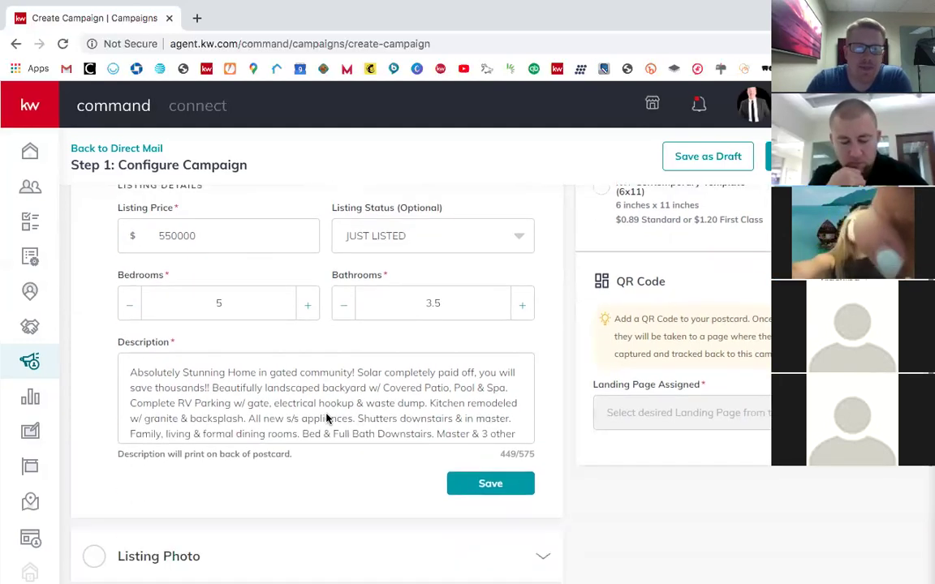
pyautogui.scroll(-1, 337, 379)
pyautogui.scroll(2, 338, 379)
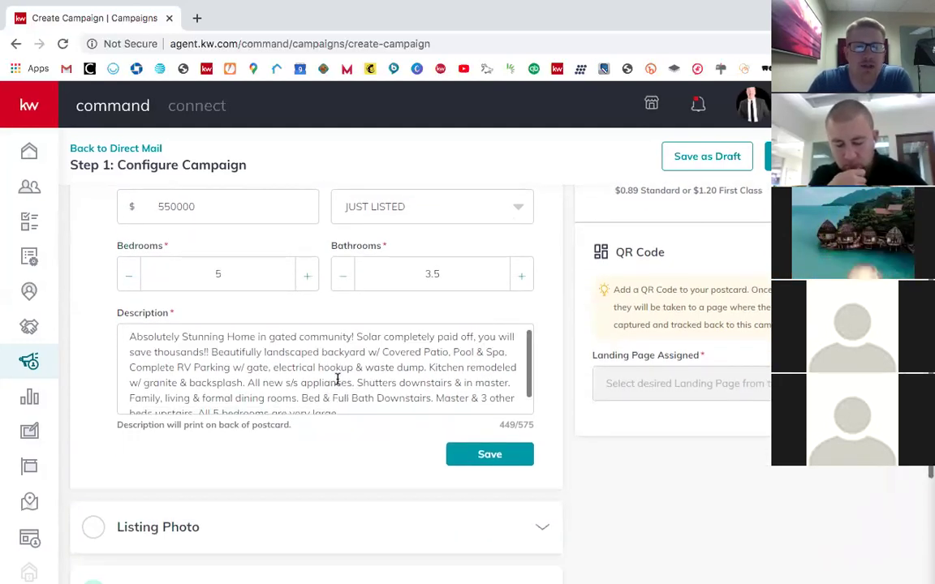
pyautogui.scroll(-2, 338, 379)
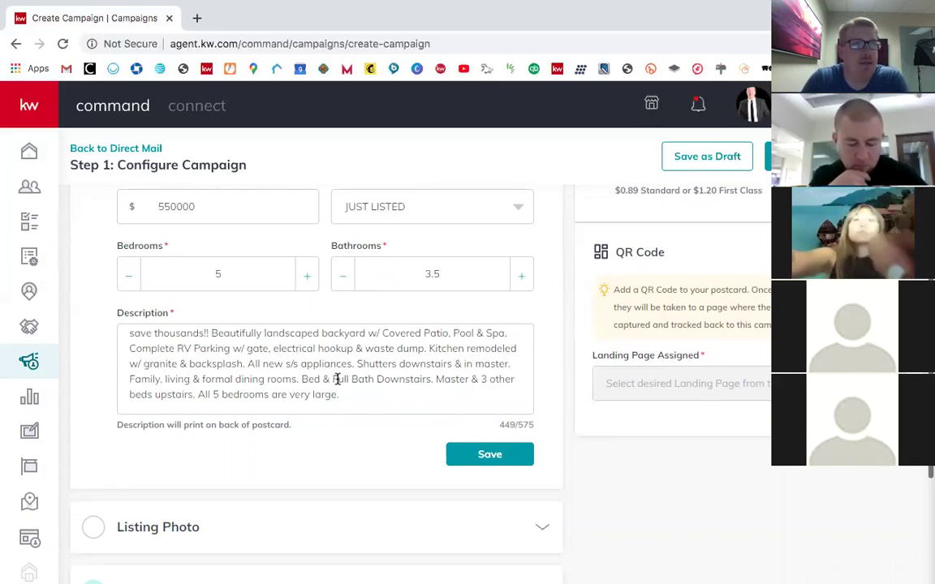
pyautogui.scroll(-3, 418, 405)
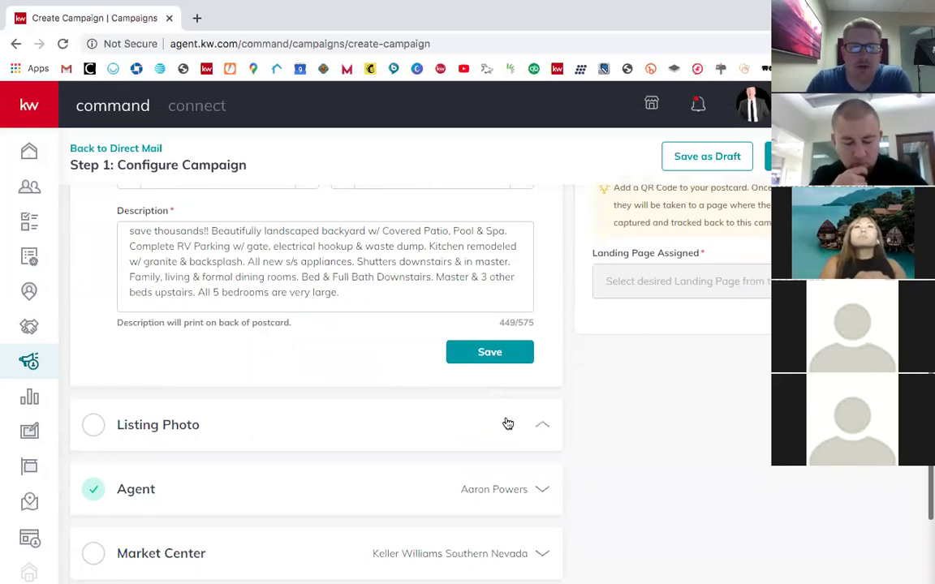
pyautogui.click(508, 425)
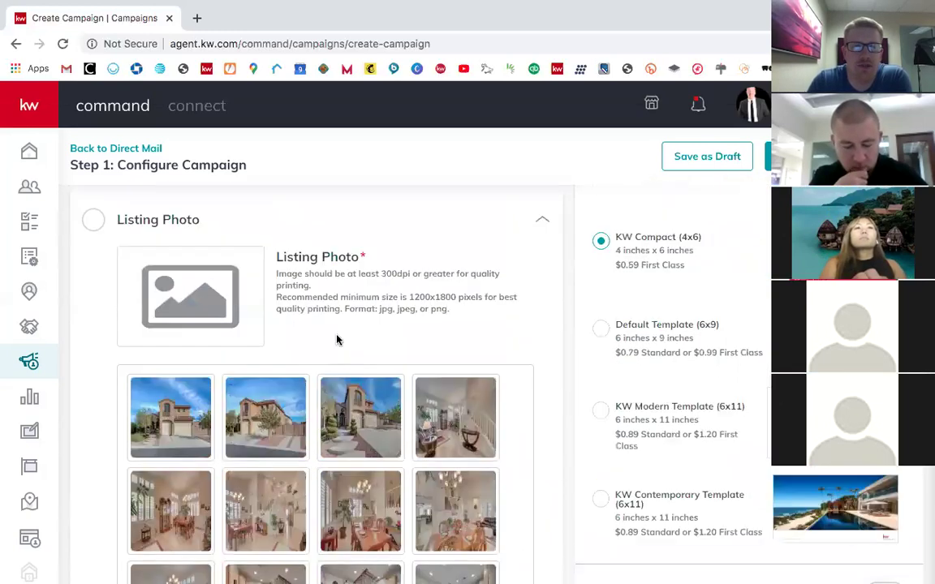
# Step: Try the first, second and third exterior photos as the listing photo
pyautogui.scroll(1, 337, 340)
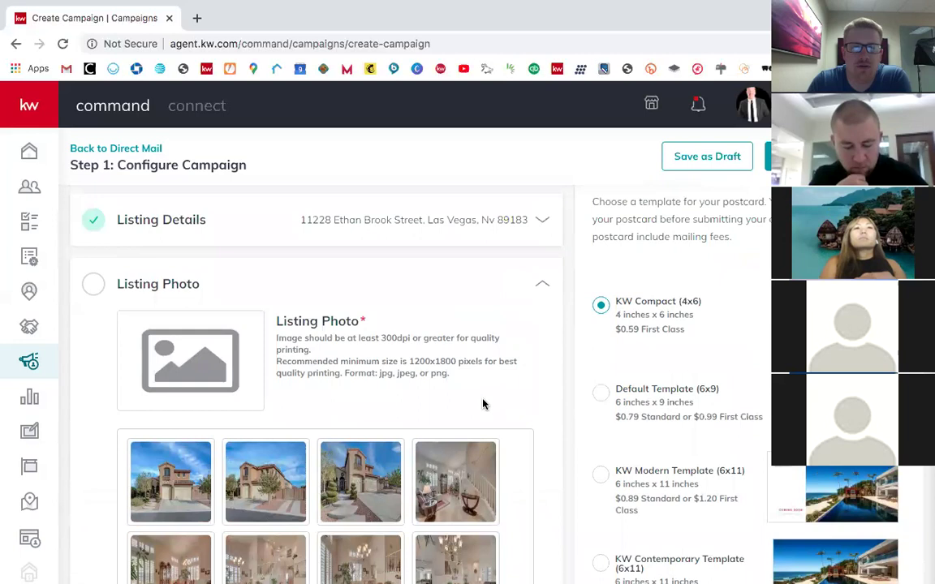
pyautogui.scroll(-4, 483, 404)
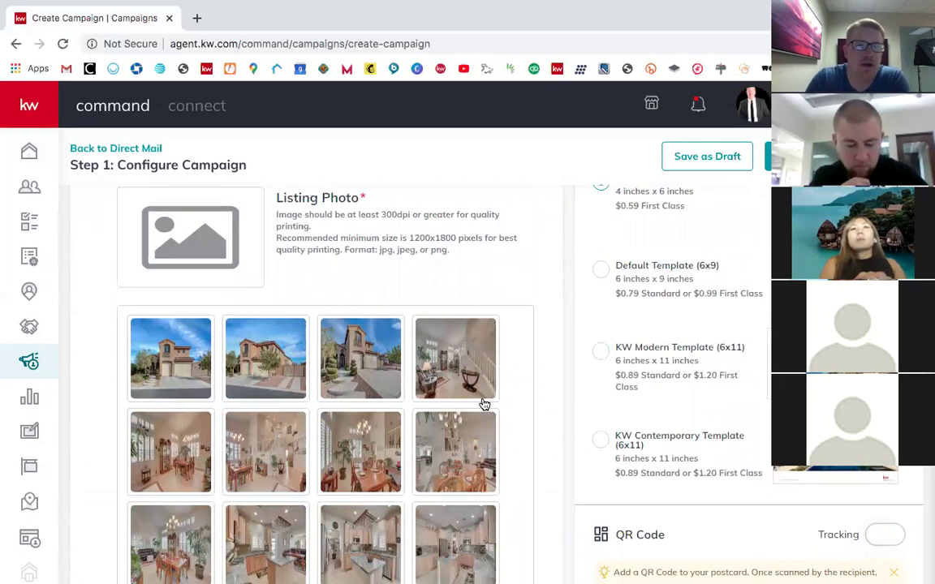
pyautogui.click(149, 360)
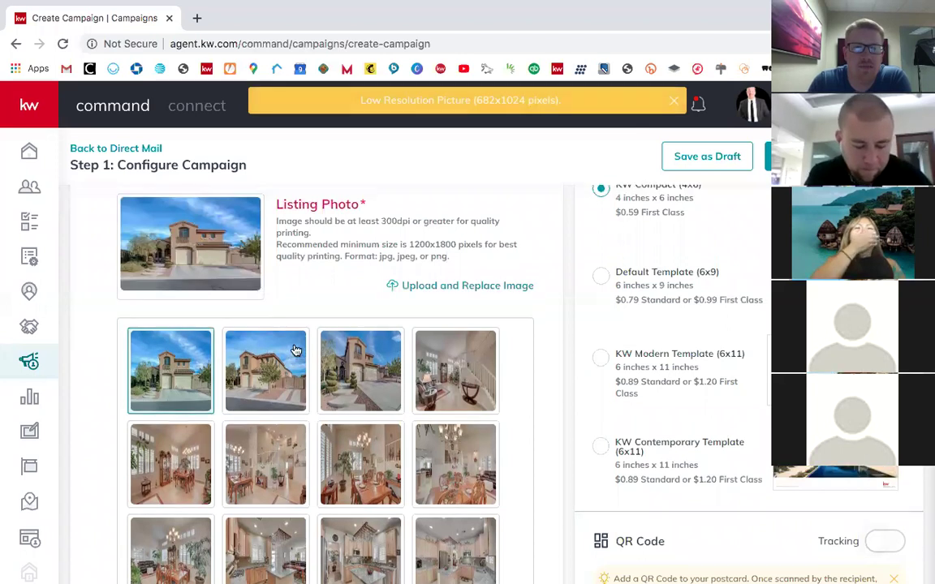
pyautogui.scroll(1, 356, 345)
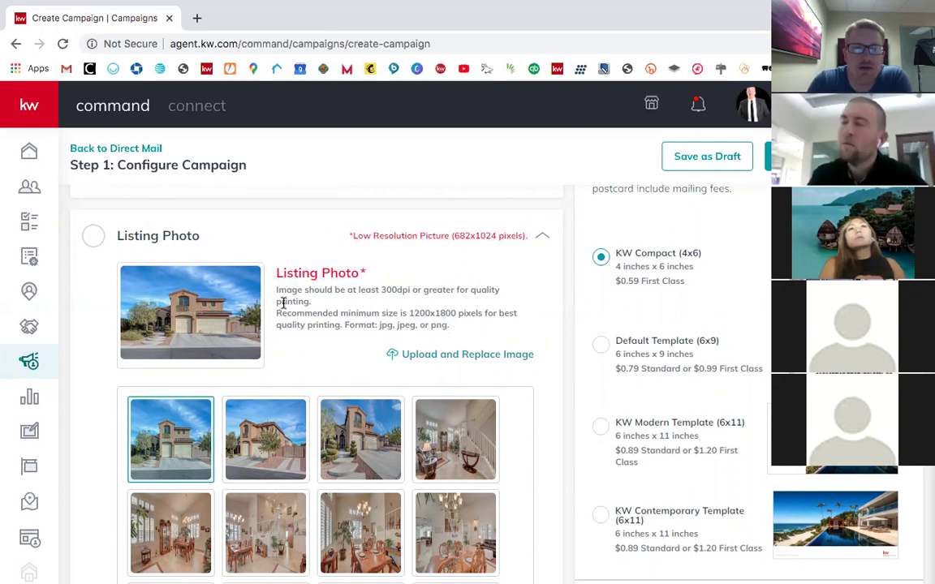
pyautogui.scroll(-1, 282, 303)
pyautogui.click(258, 380)
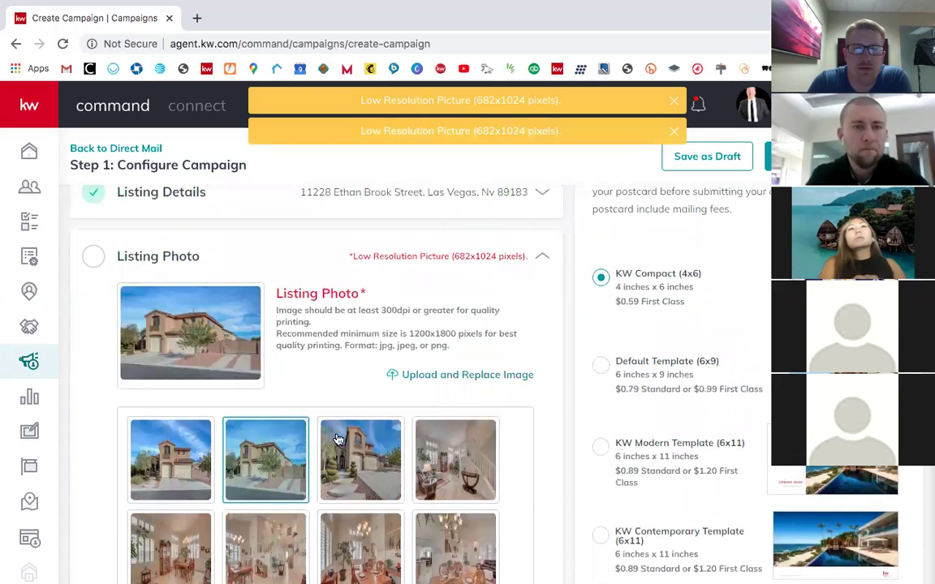
pyautogui.click(339, 439)
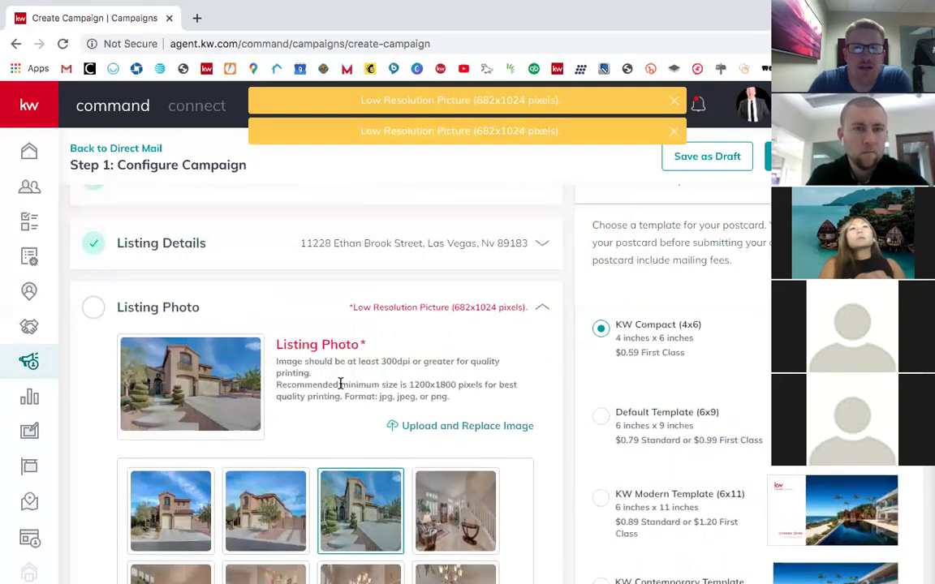
pyautogui.scroll(-1, 324, 341)
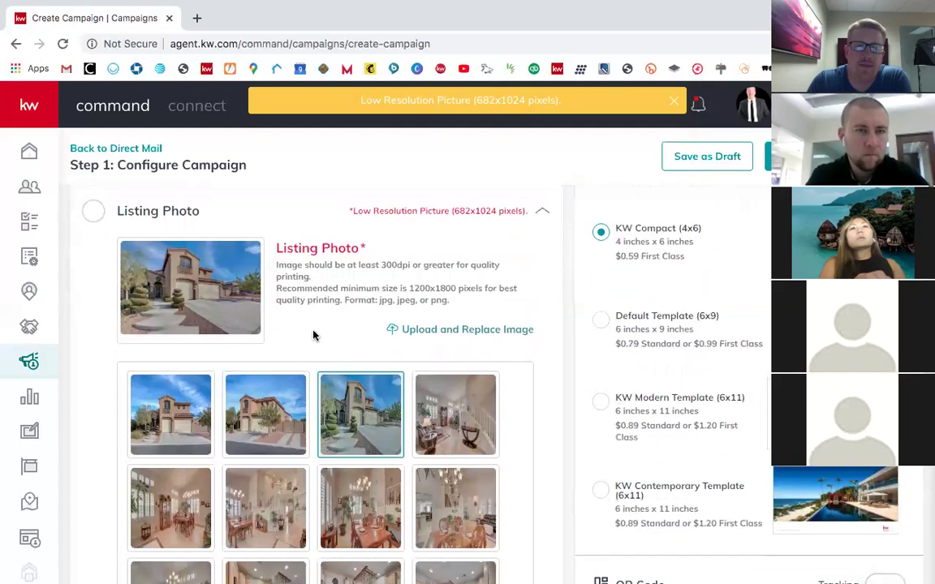
pyautogui.click(159, 457)
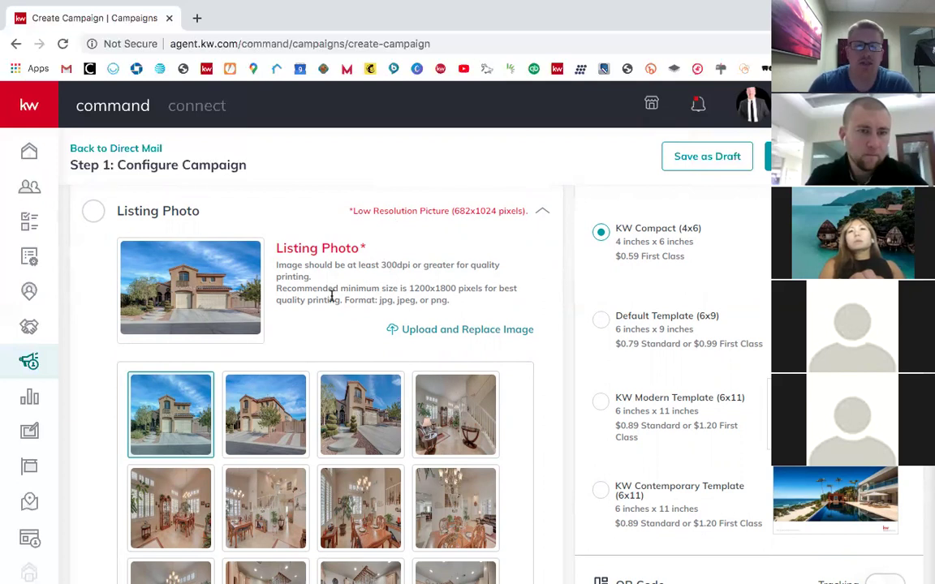
# Step: Select the backyard pool photo, flagged low resolution at 682x1024 pixels
pyautogui.scroll(-1, 412, 392)
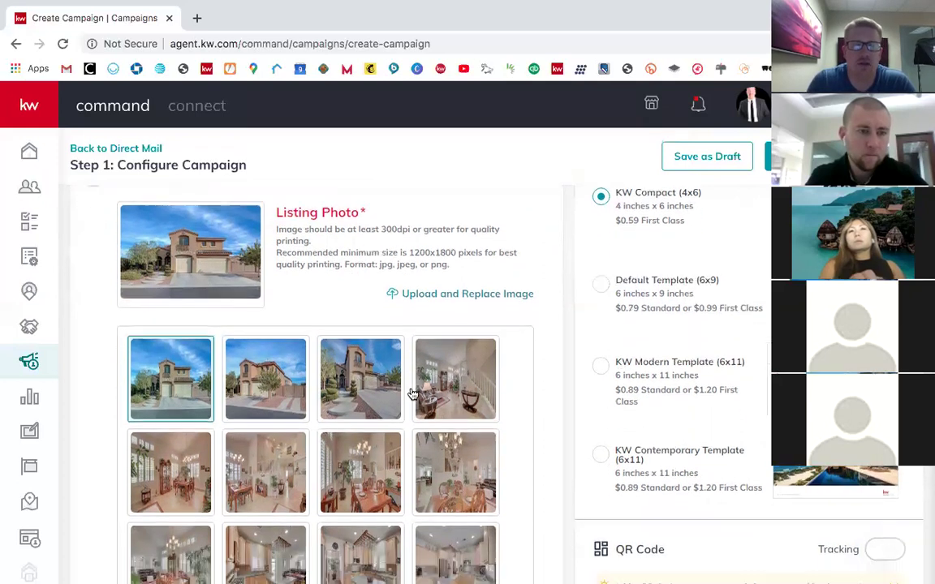
pyautogui.scroll(-2, 414, 443)
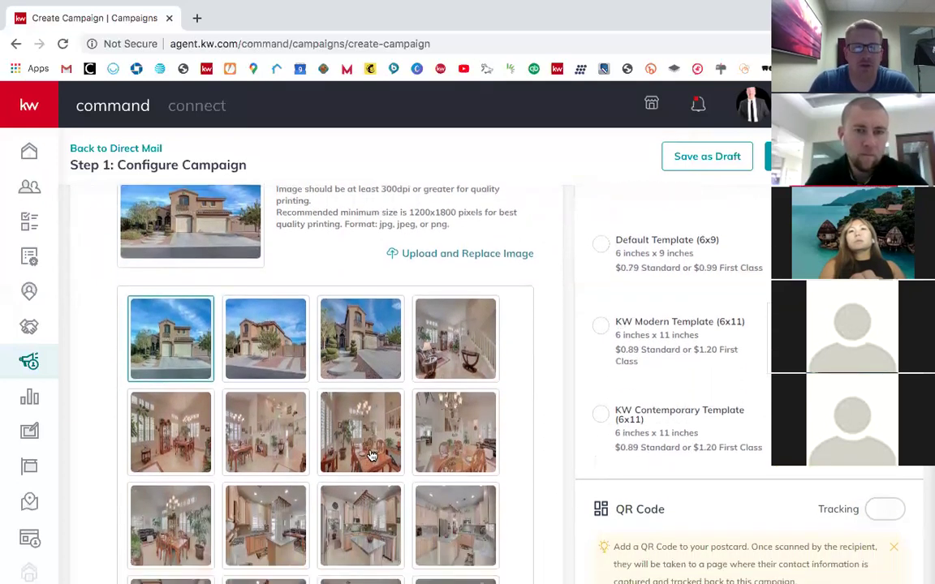
pyautogui.scroll(-10, 416, 443)
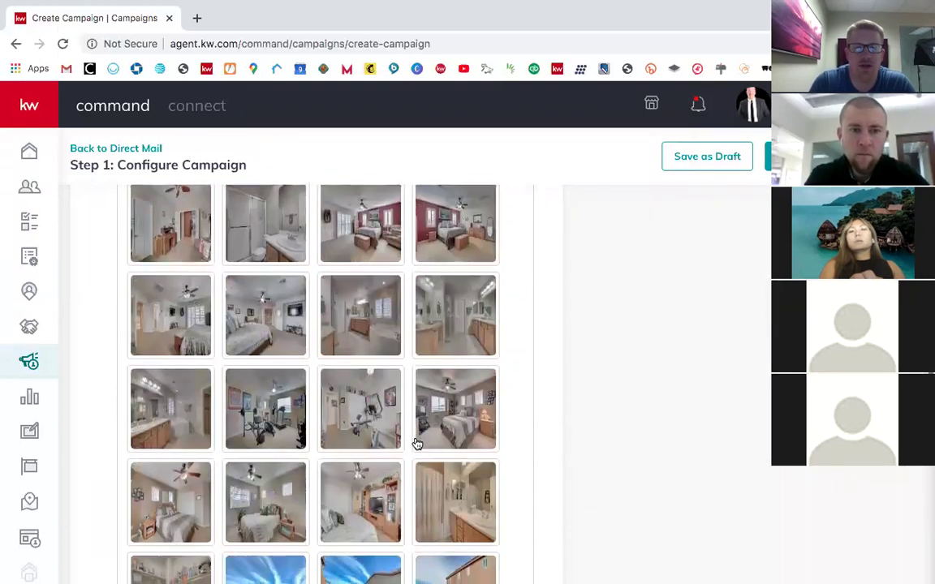
pyautogui.scroll(-3, 415, 443)
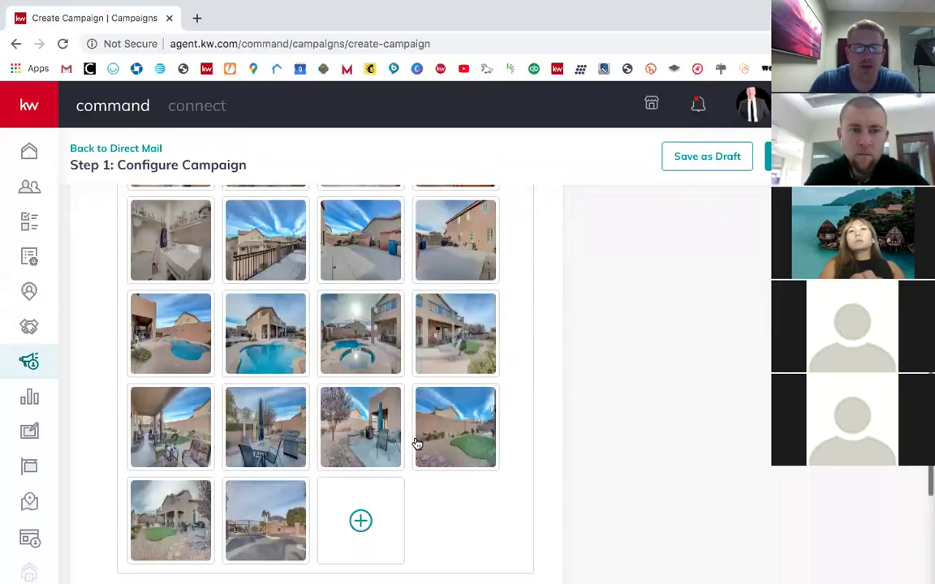
pyautogui.click(375, 349)
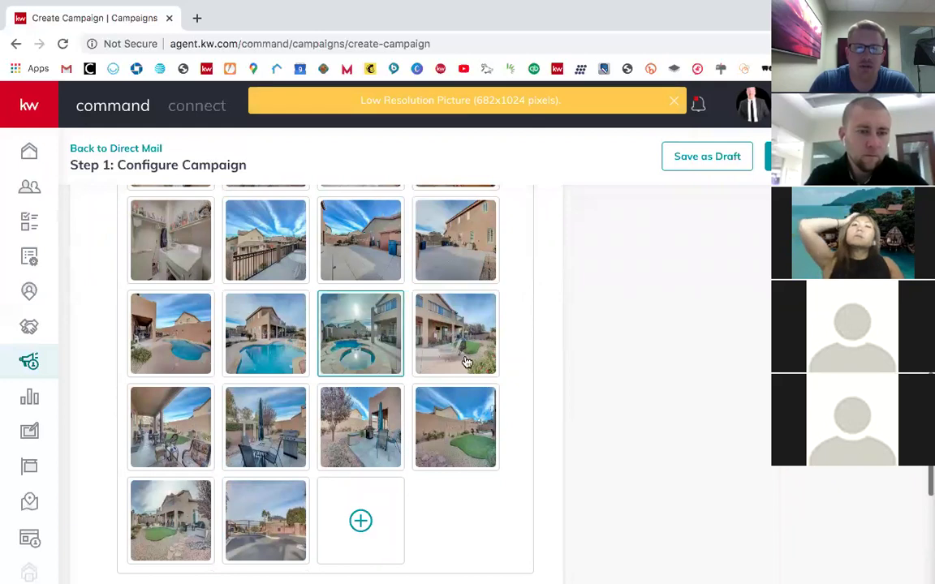
pyautogui.scroll(-5, 467, 361)
pyautogui.scroll(2, 361, 243)
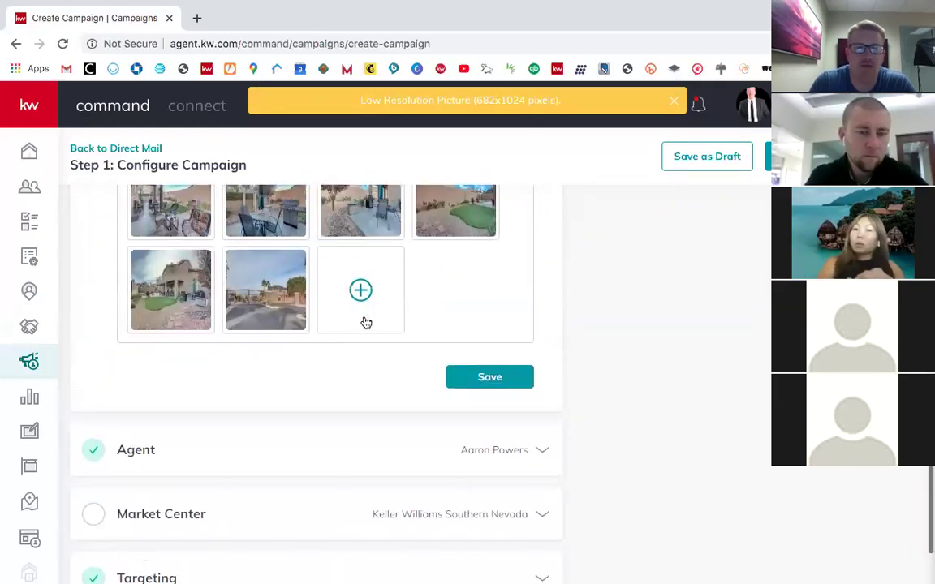
pyautogui.scroll(-3, 379, 380)
pyautogui.scroll(15, 380, 378)
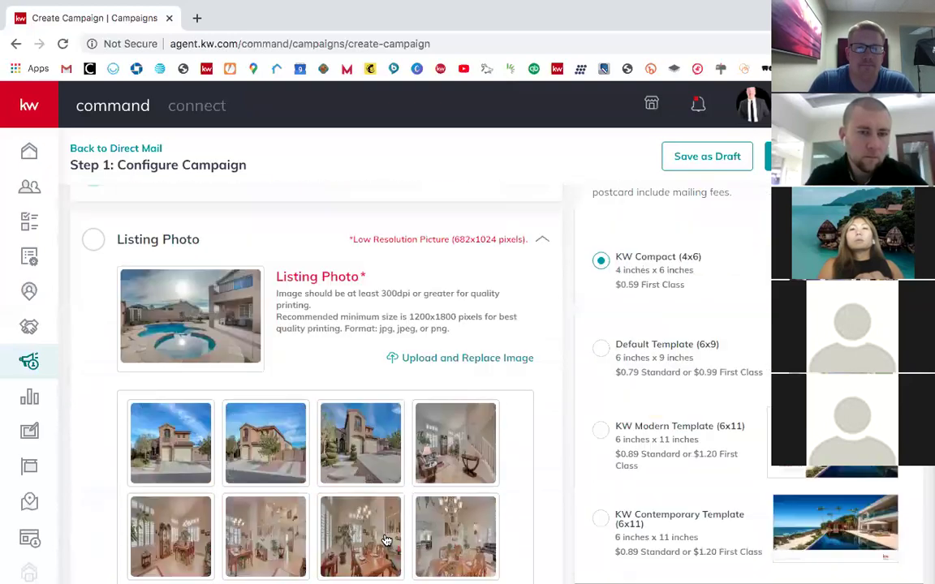
pyautogui.scroll(3, 387, 542)
pyautogui.scroll(-1, 414, 487)
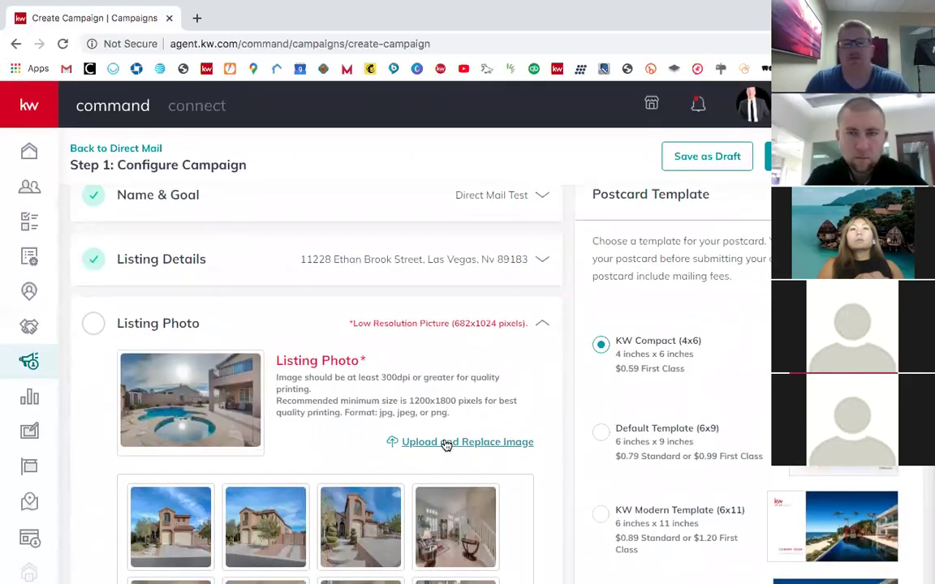
pyautogui.click(455, 442)
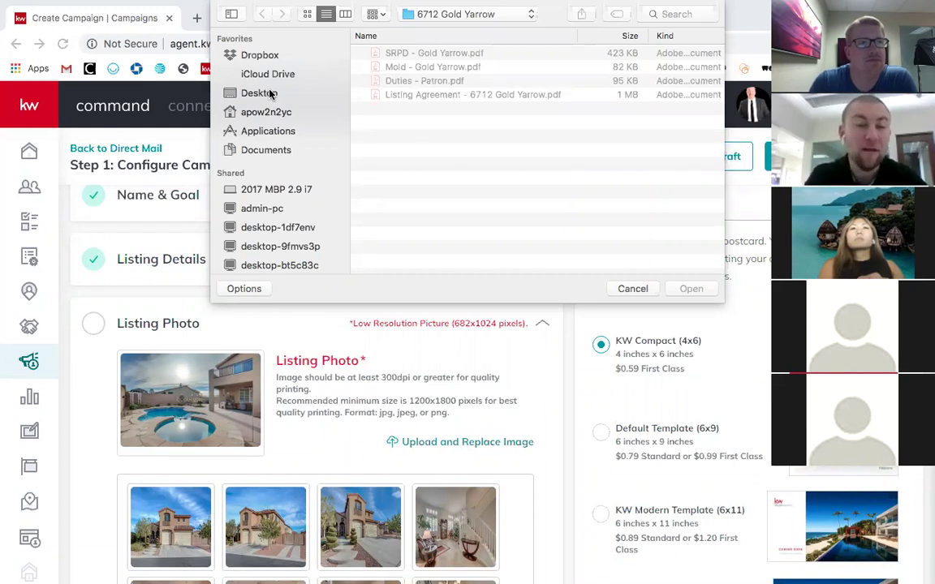
pyautogui.click(271, 94)
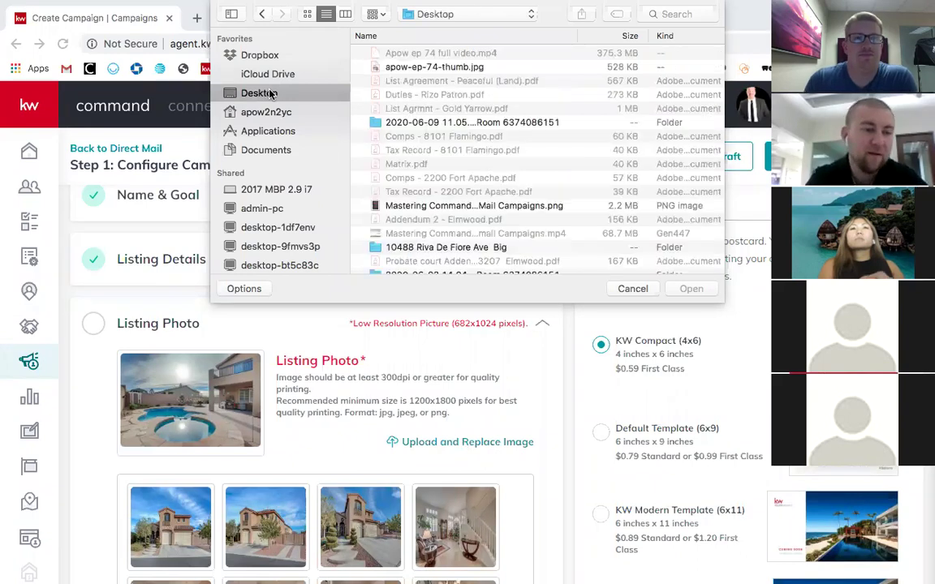
pyautogui.scroll(-5, 447, 197)
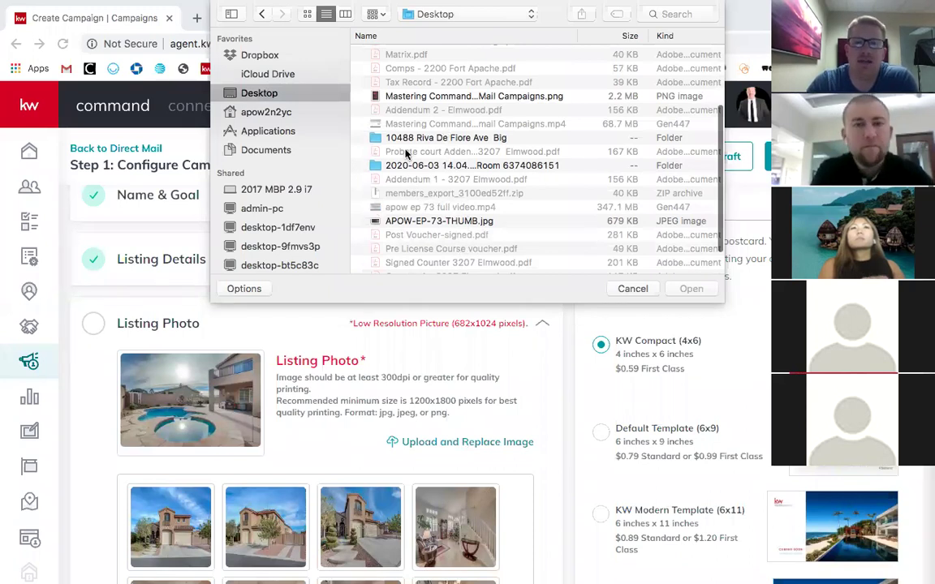
pyautogui.doubleClick(470, 140)
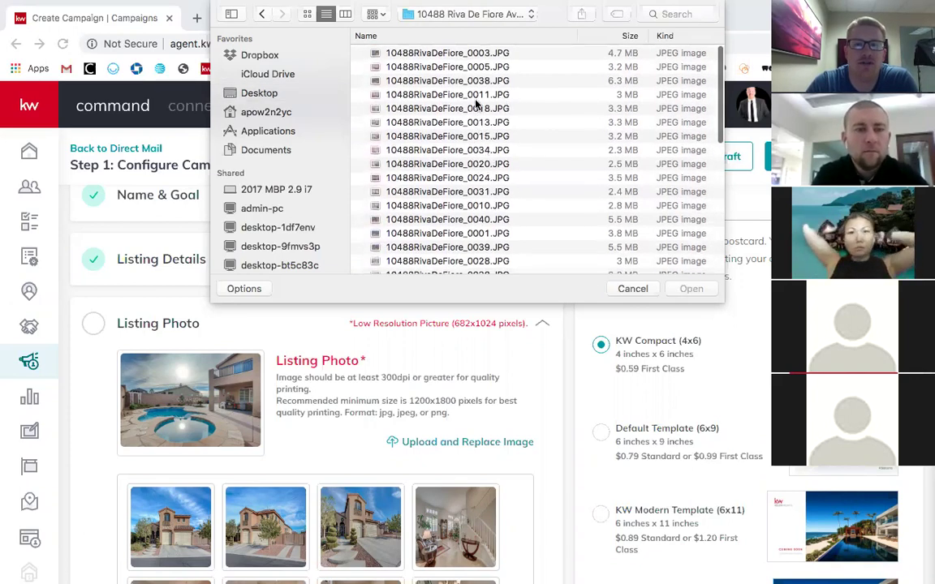
pyautogui.click(445, 36)
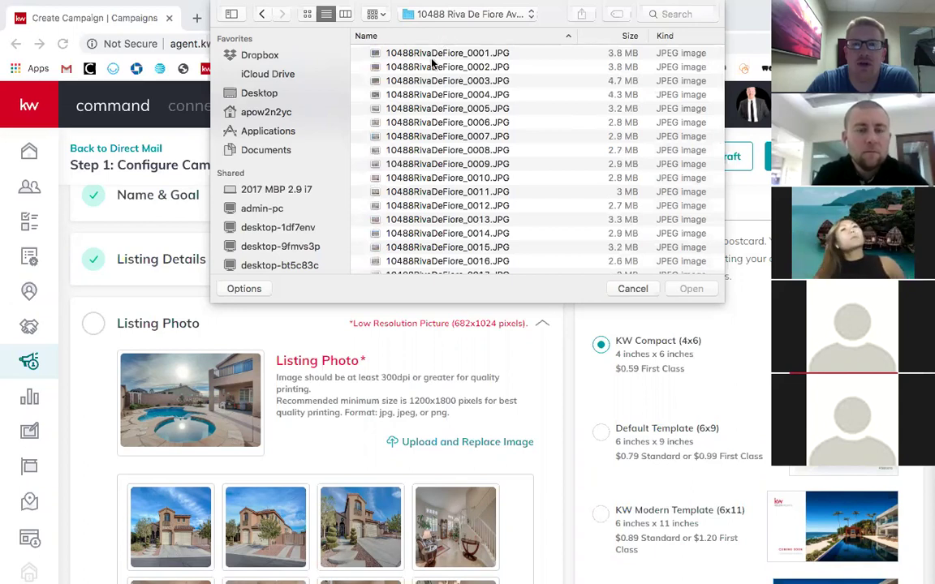
pyautogui.click(436, 56)
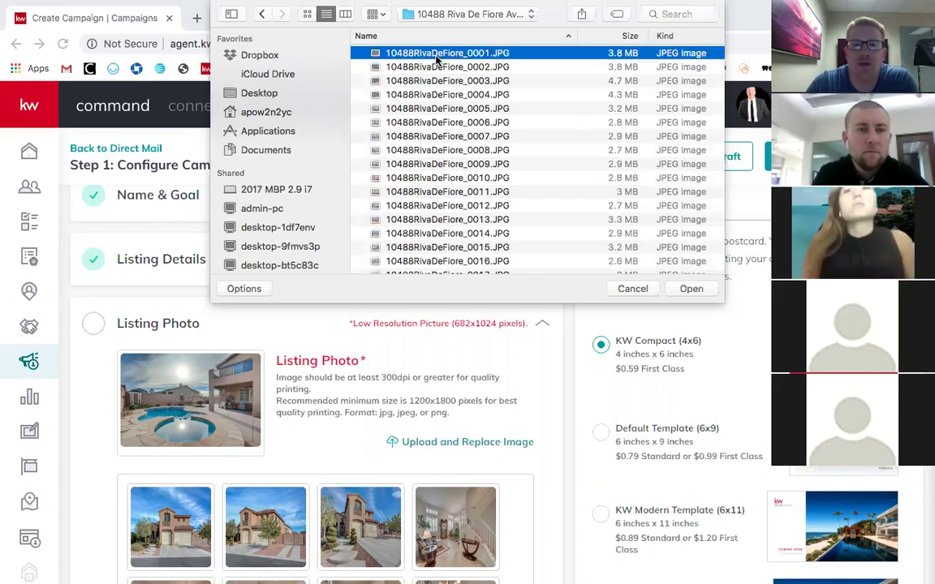
pyautogui.click(690, 290)
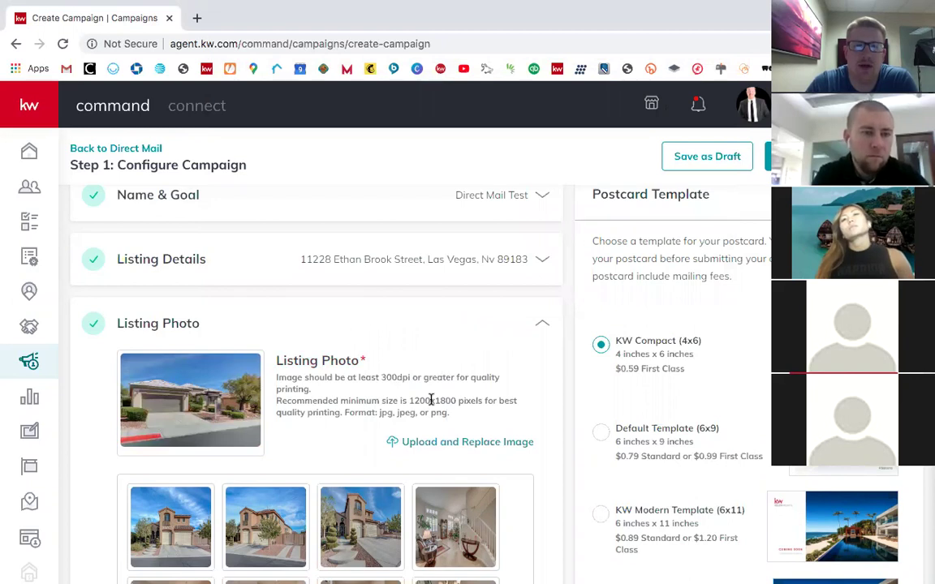
pyautogui.scroll(-1, 430, 400)
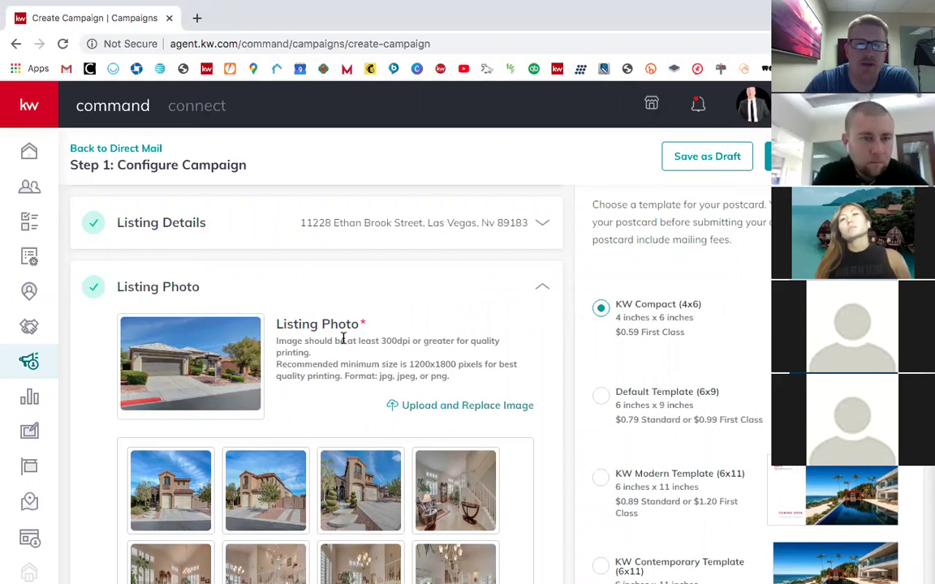
pyautogui.click(430, 406)
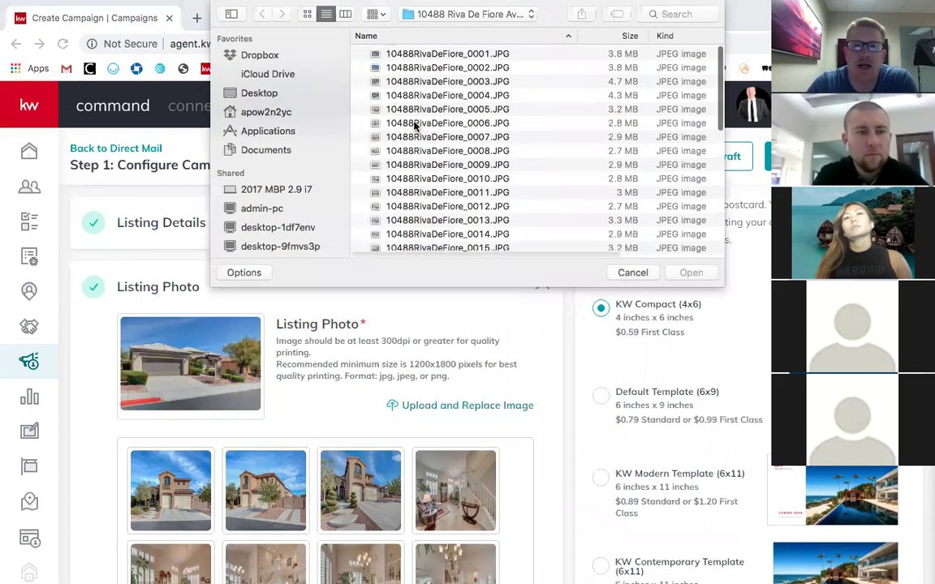
pyautogui.doubleClick(417, 68)
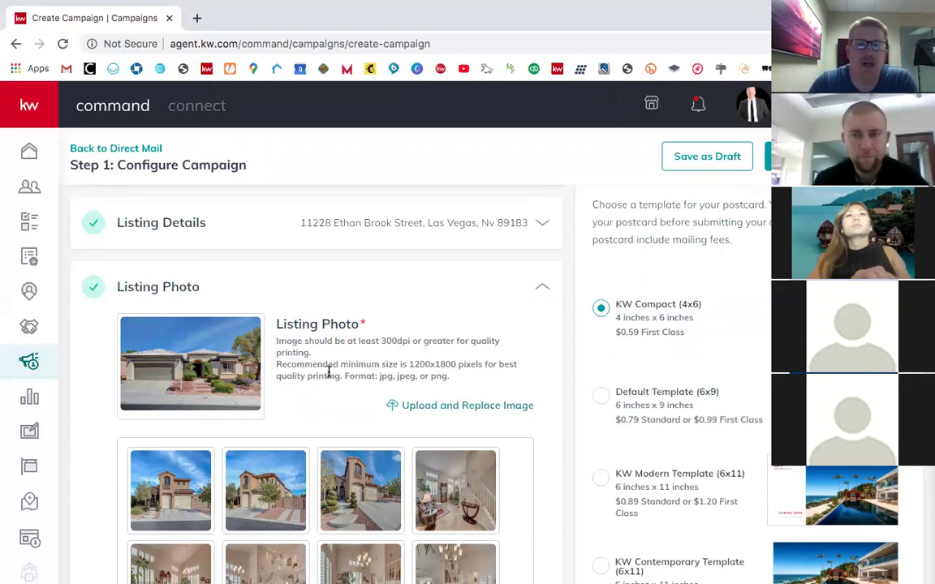
# Step: Save the listing photo choice
pyautogui.scroll(-1, 490, 475)
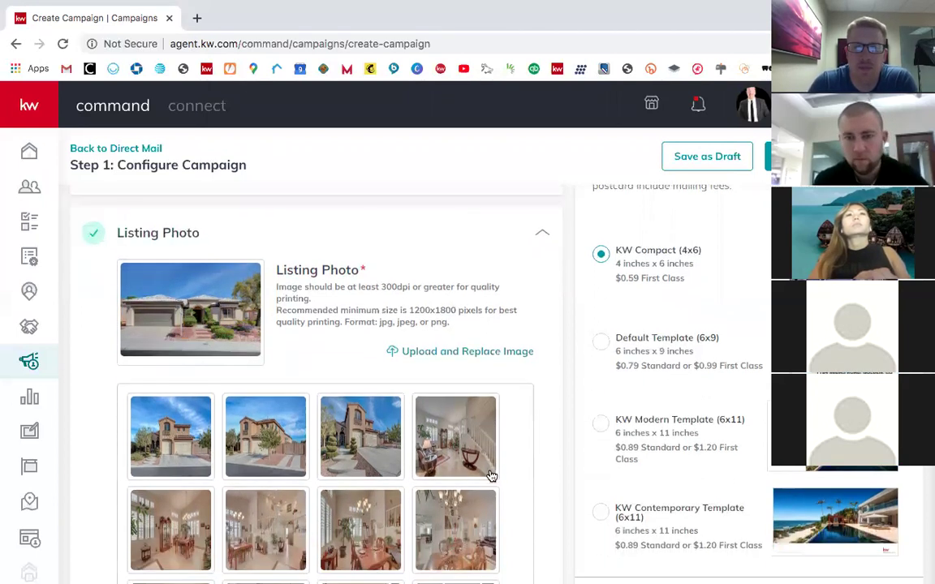
pyautogui.scroll(-15, 365, 405)
pyautogui.scroll(2, 365, 406)
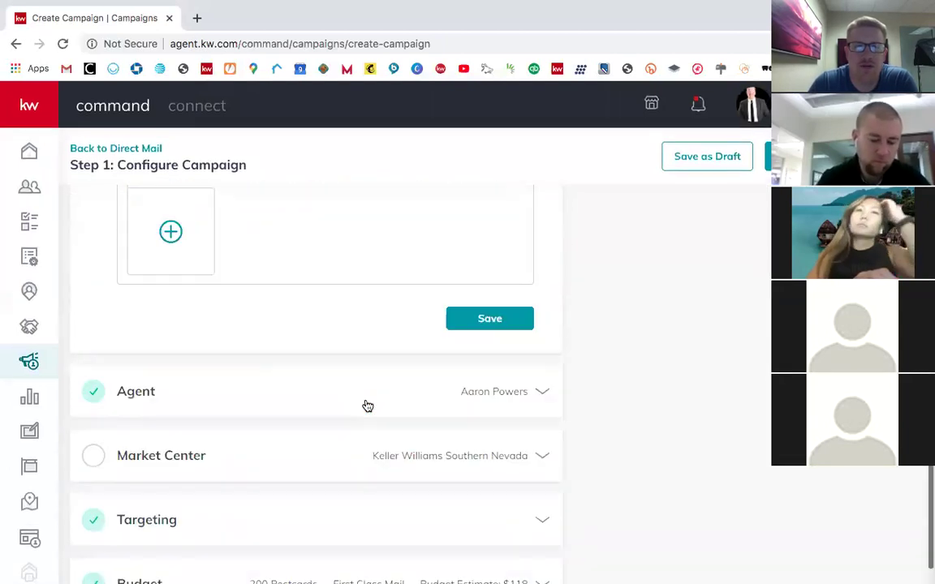
pyautogui.click(493, 364)
# Step: Expand the Agent section and save the agent details
pyautogui.scroll(-5, 457, 270)
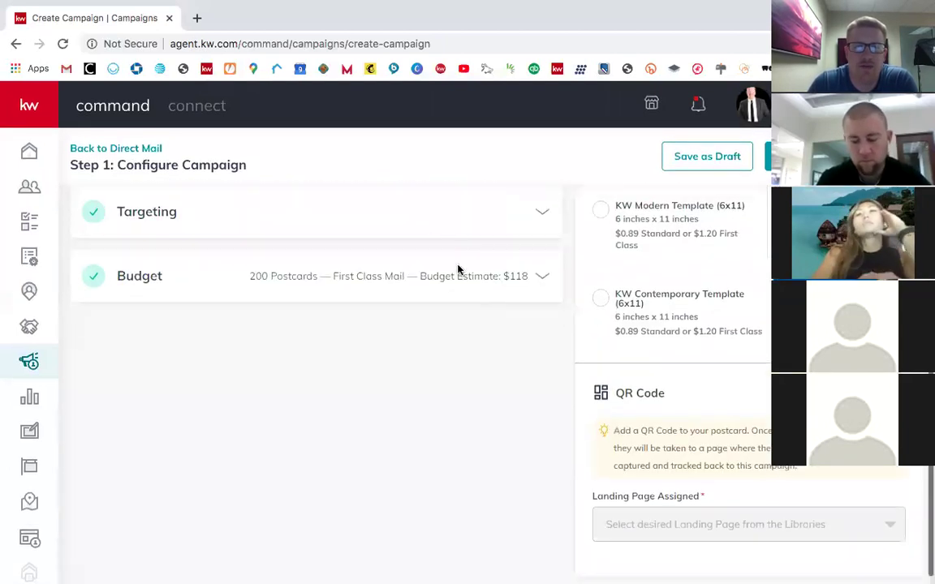
pyautogui.scroll(3, 432, 240)
pyautogui.scroll(3, 433, 240)
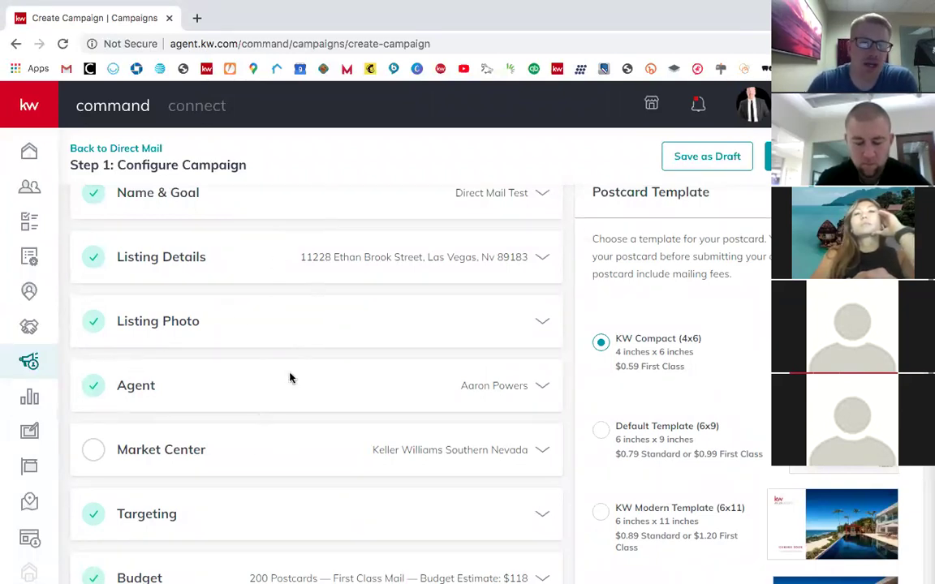
pyautogui.click(235, 382)
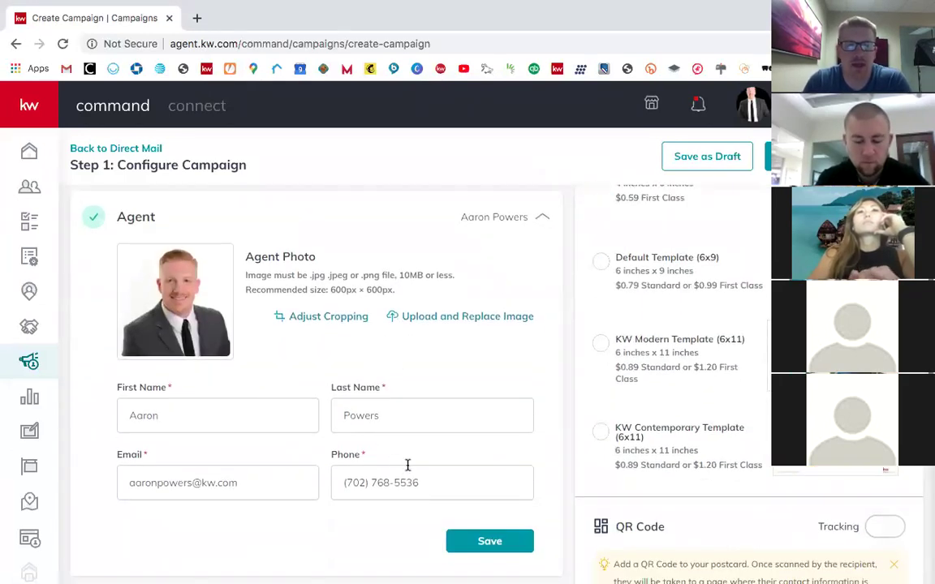
pyautogui.scroll(-3, 344, 373)
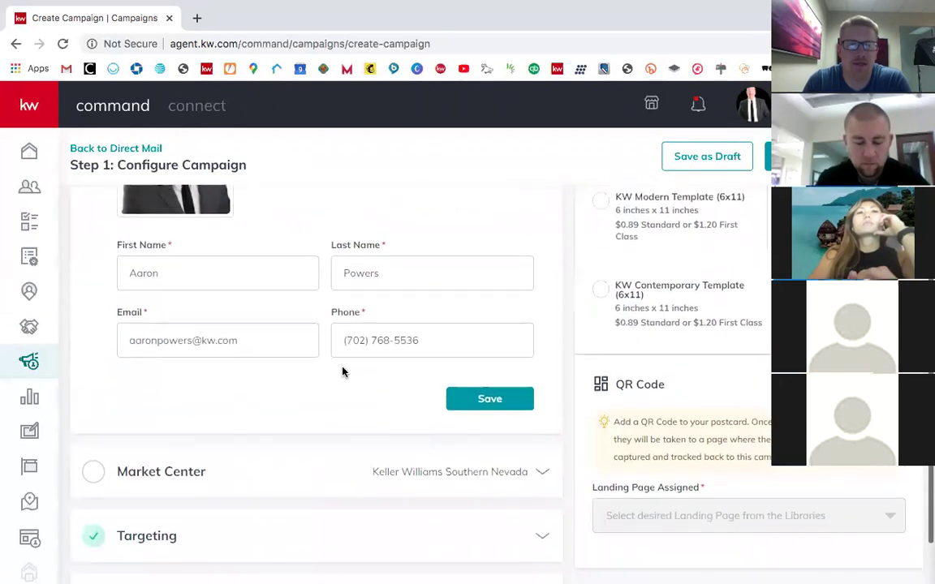
pyautogui.click(471, 392)
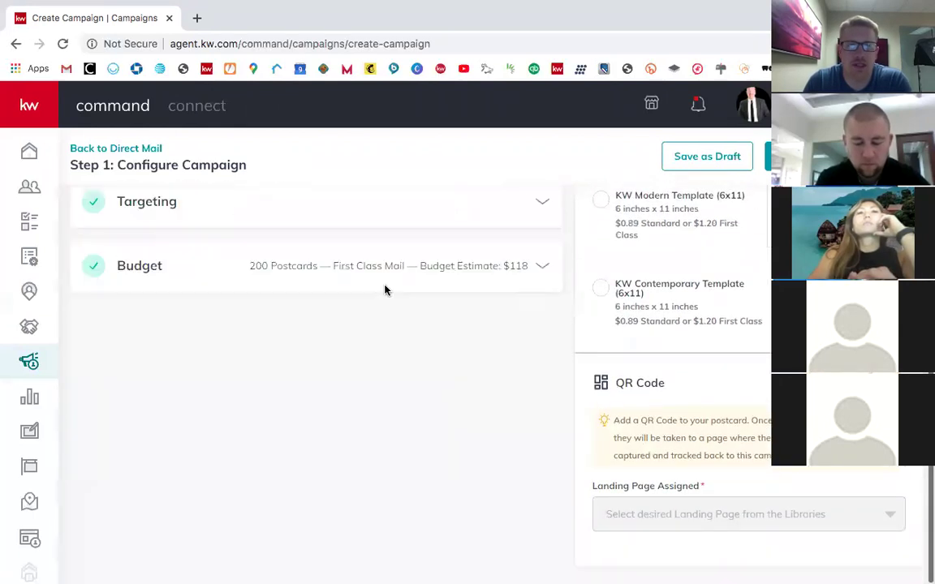
# Step: Expand Market Center and enter street address 10424 S Eastern Ave
pyautogui.click(307, 284)
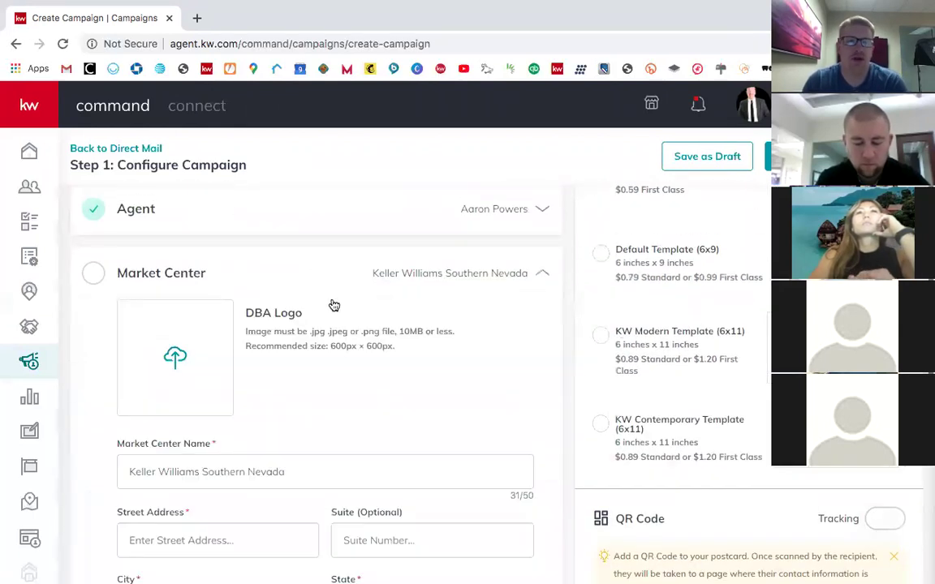
pyautogui.scroll(-3, 390, 372)
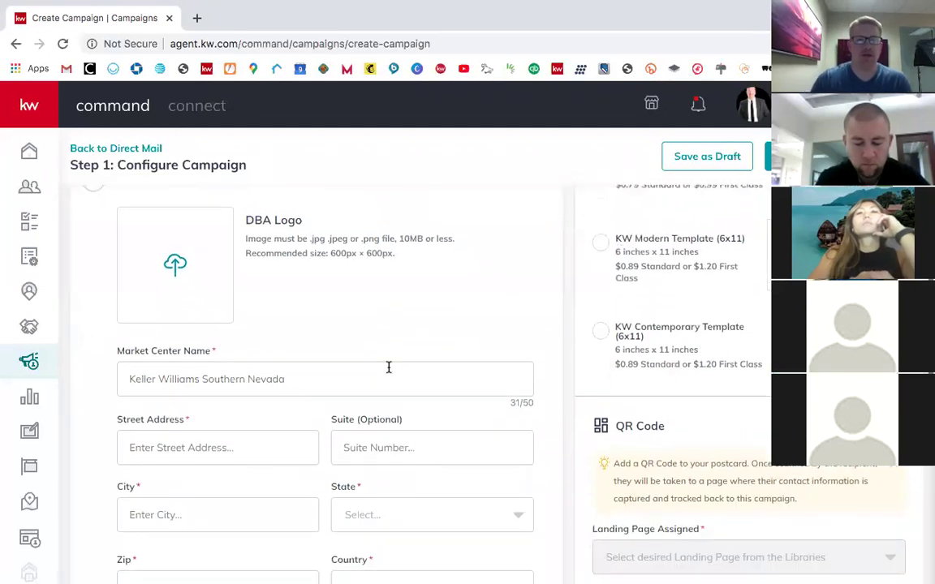
pyautogui.scroll(-1, 390, 371)
pyautogui.click(232, 375)
pyautogui.write('10')
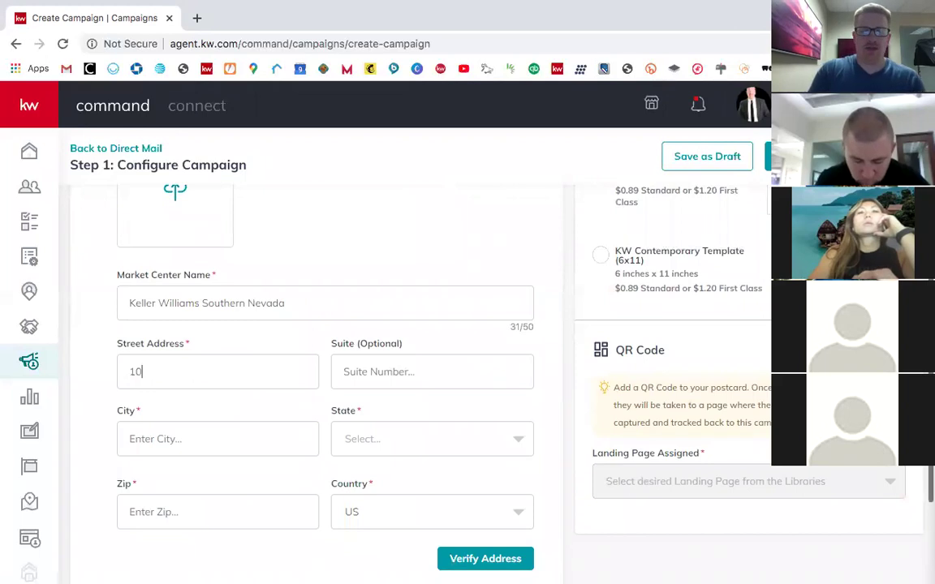
pyautogui.write('424 S Eastern Ave')
# Step: Fill in suite 200, city Henderson, state NV and zip 89052
pyautogui.click(432, 372)
pyautogui.write('20')
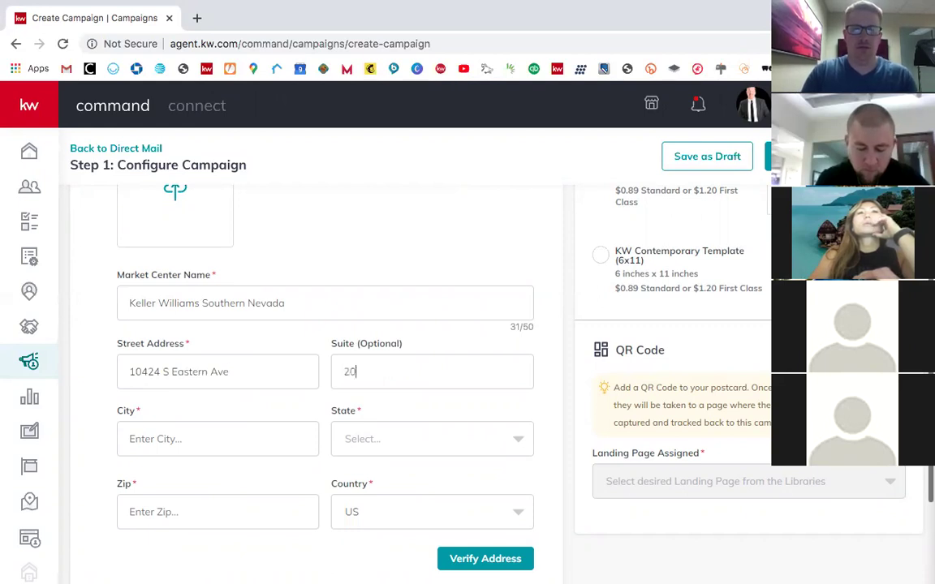
pyautogui.write('Henderson')
pyautogui.press('Tab')
pyautogui.write('nv')
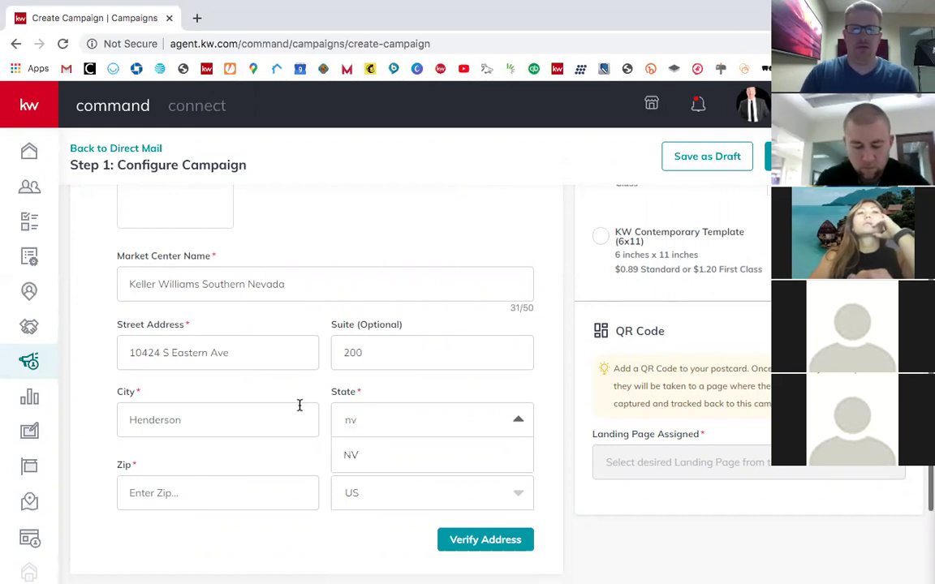
pyautogui.click(391, 456)
pyautogui.write('89052')
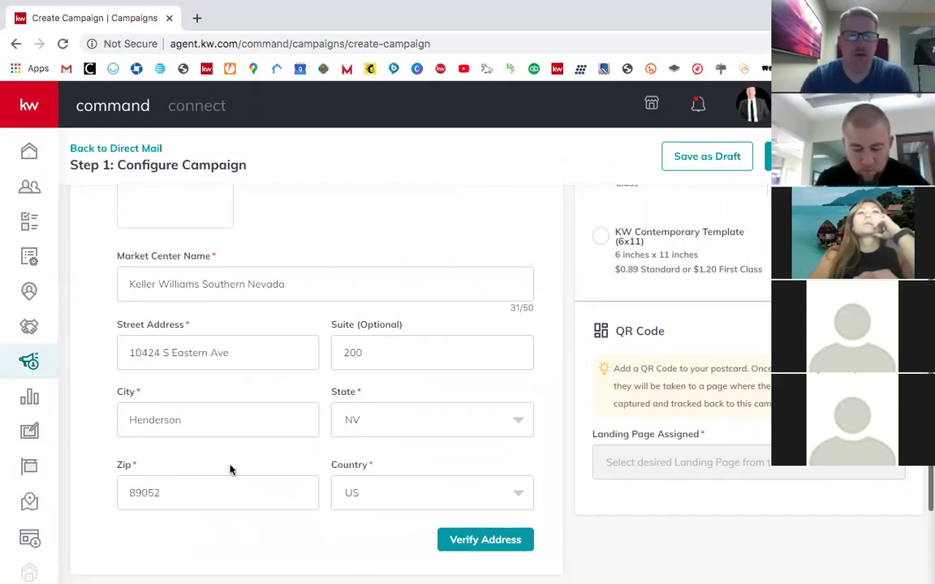
pyautogui.scroll(-2, 366, 482)
pyautogui.scroll(3, 365, 482)
pyautogui.scroll(3, 363, 493)
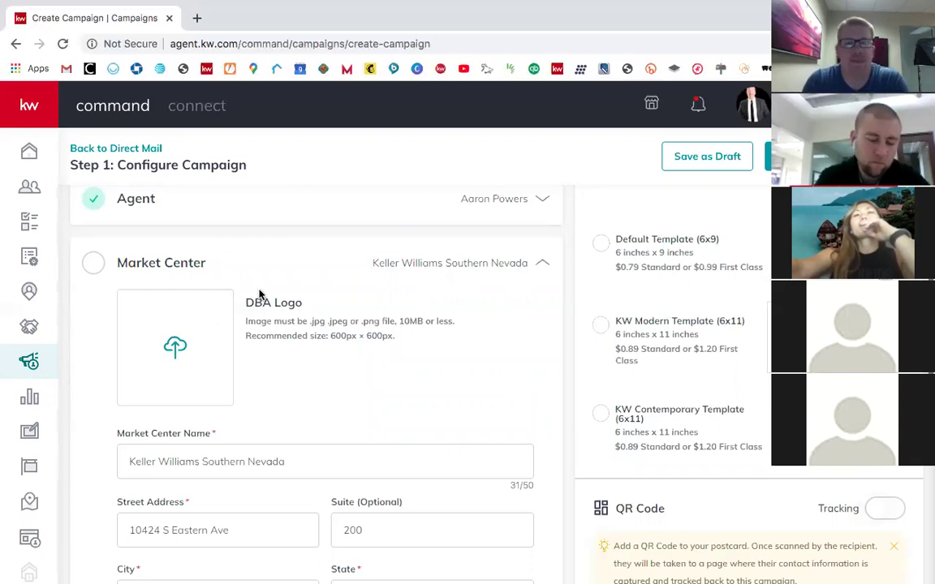
# Step: Upload logo kwsn.png from Downloads as the Market Center's DBA Logo
pyautogui.click(155, 302)
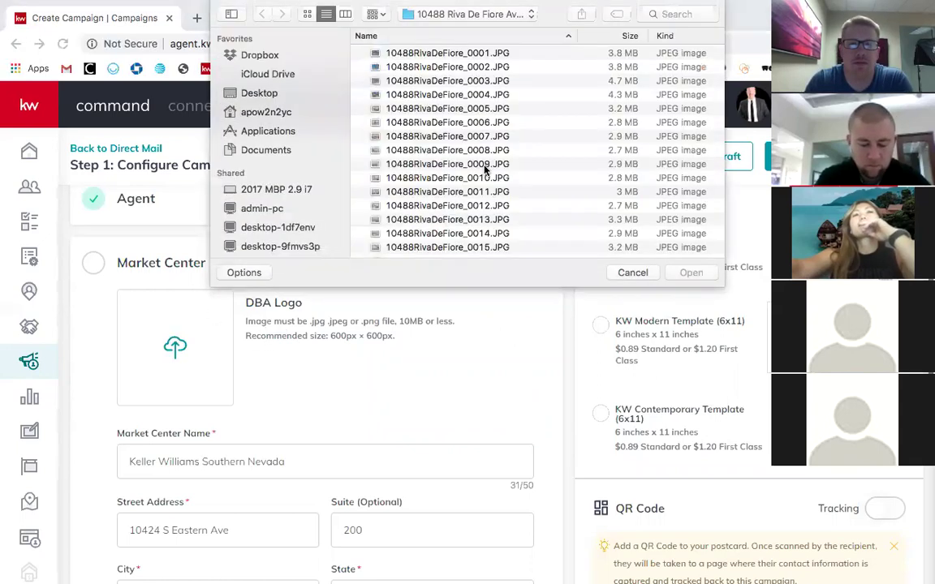
pyautogui.click(269, 112)
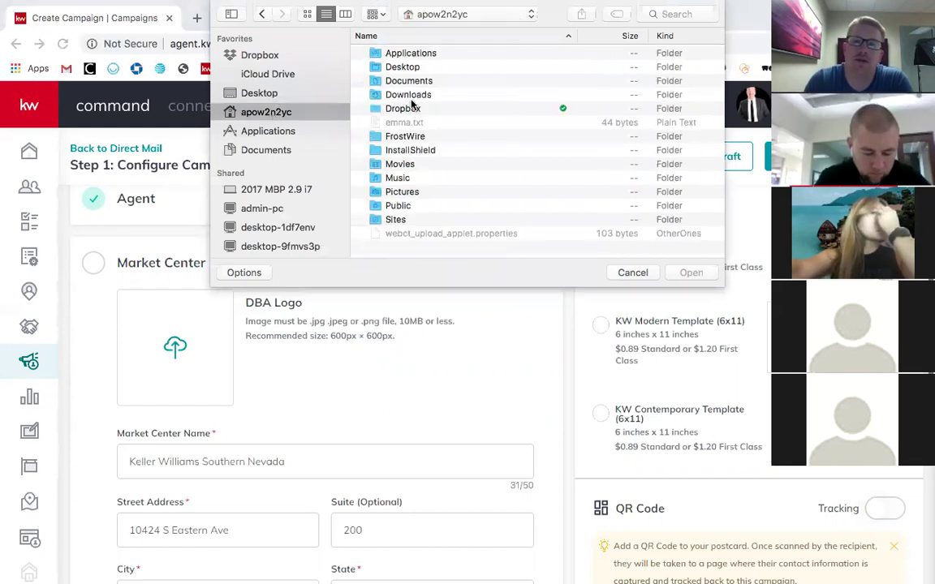
pyautogui.click(415, 96)
pyautogui.doubleClick(415, 94)
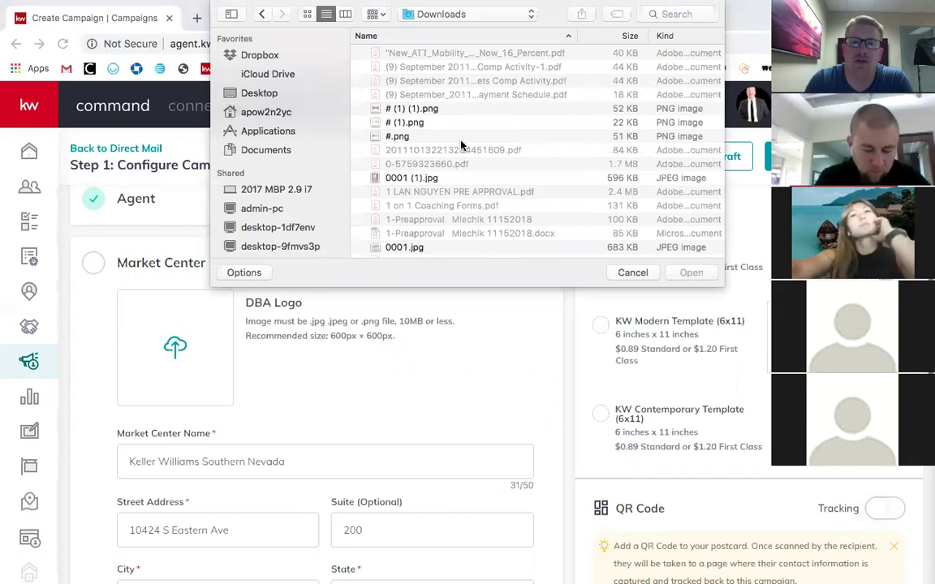
pyautogui.scroll(-5, 459, 149)
pyautogui.scroll(10, 460, 148)
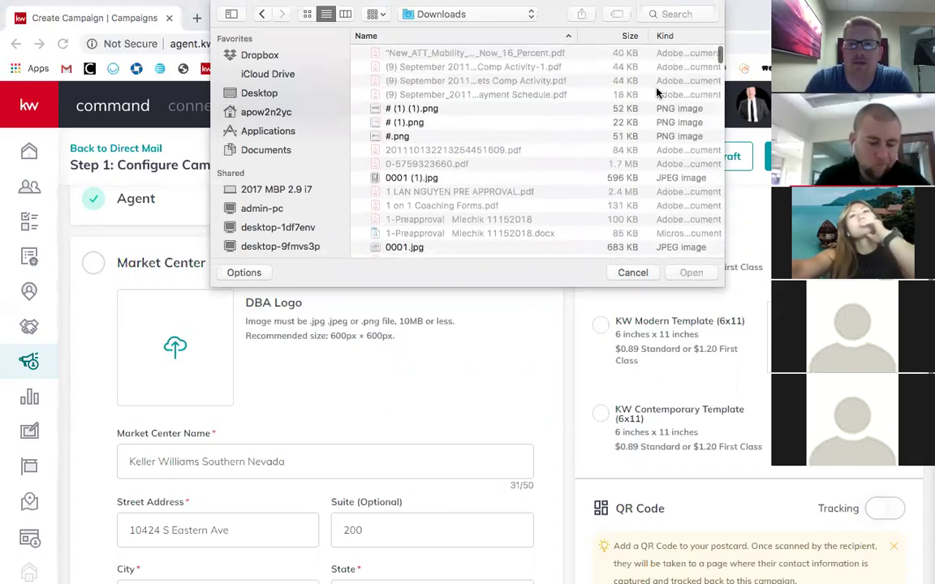
pyautogui.hscroll(5, 656, 93)
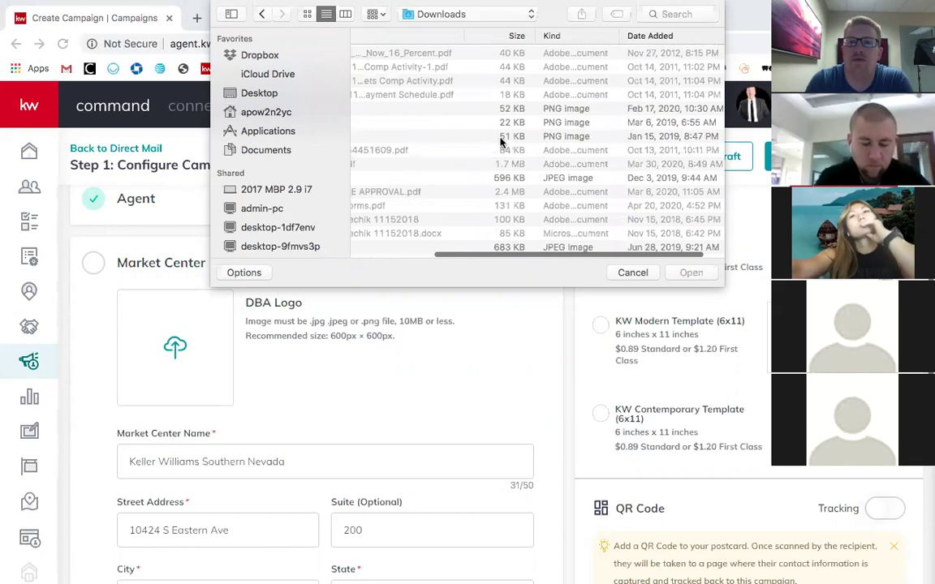
pyautogui.hscroll(-5, 457, 132)
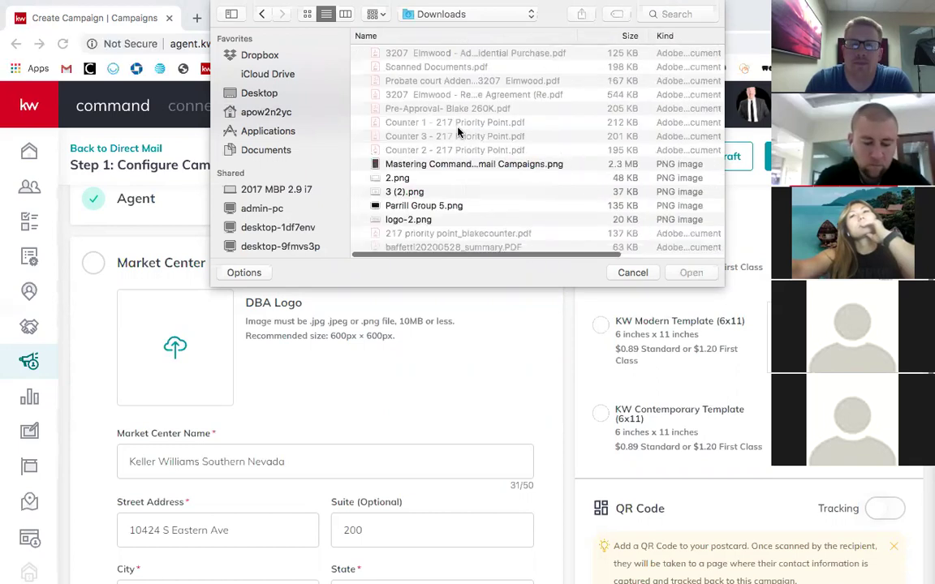
pyautogui.scroll(-10, 420, 166)
pyautogui.scroll(2, 466, 189)
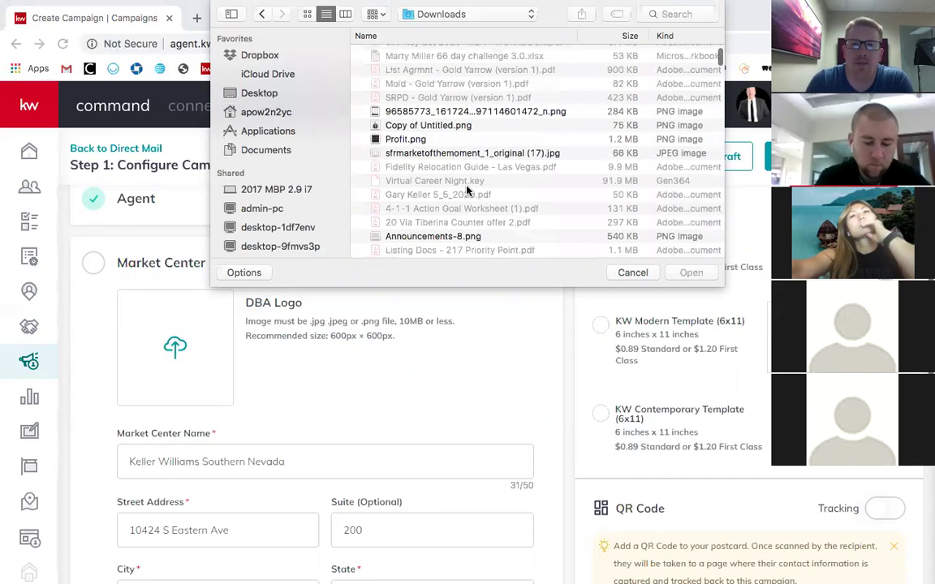
pyautogui.scroll(-6, 479, 154)
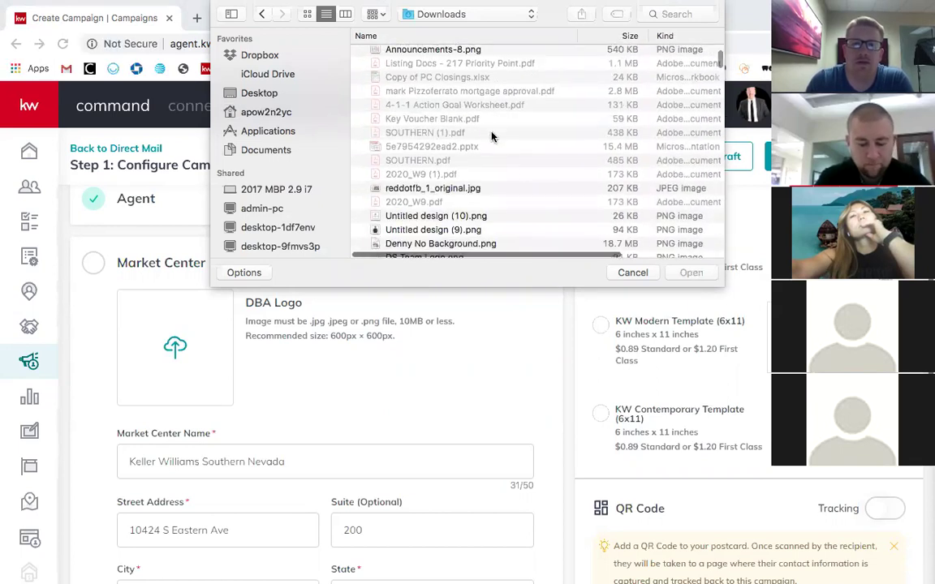
pyautogui.scroll(-5, 439, 186)
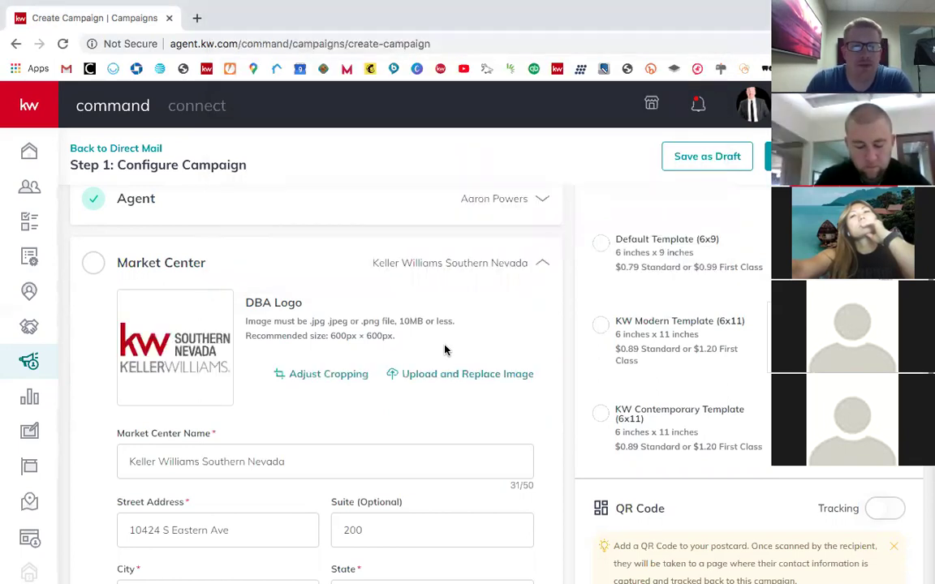
# Step: Accept the corrected Market Center address, saving it as Keller Williams Southern Nevada
pyautogui.scroll(-3, 505, 380)
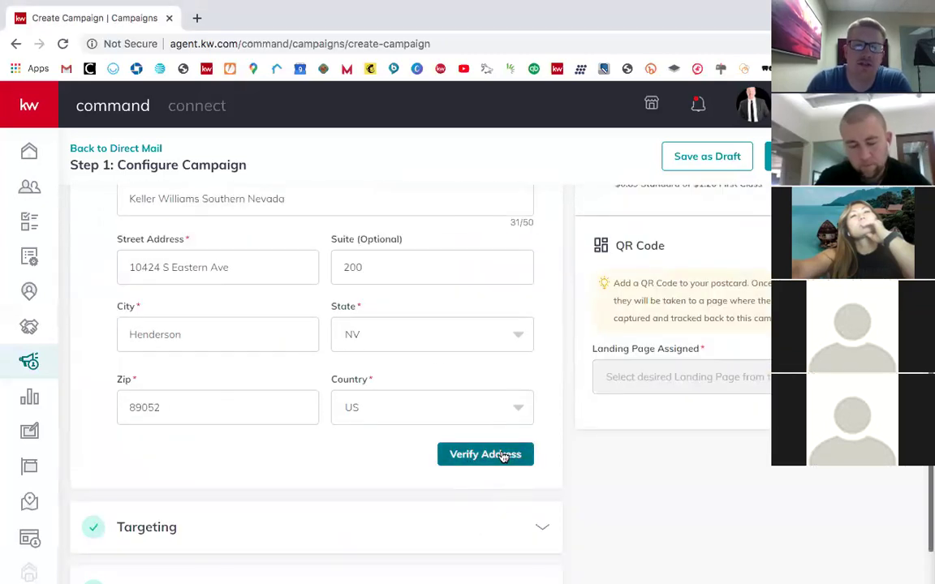
pyautogui.click(503, 454)
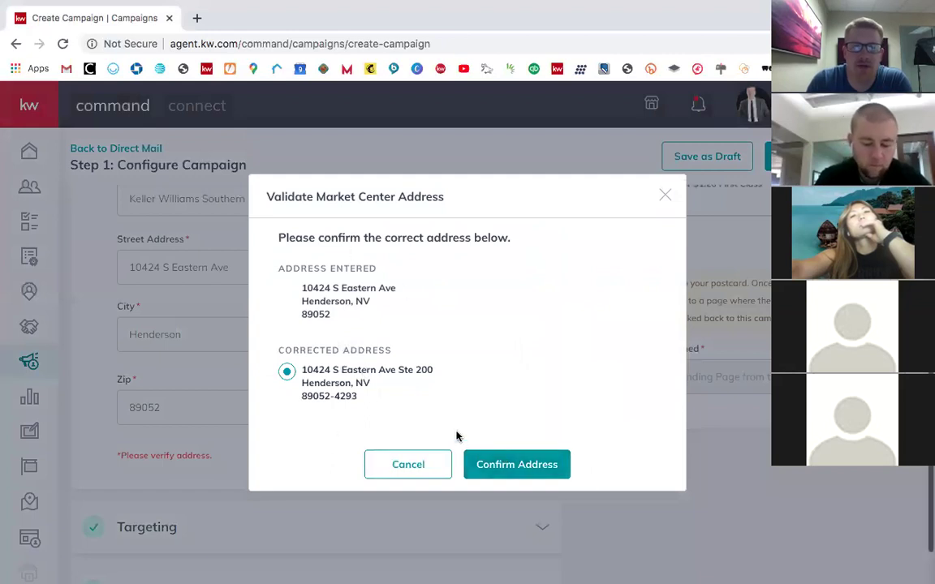
pyautogui.click(521, 475)
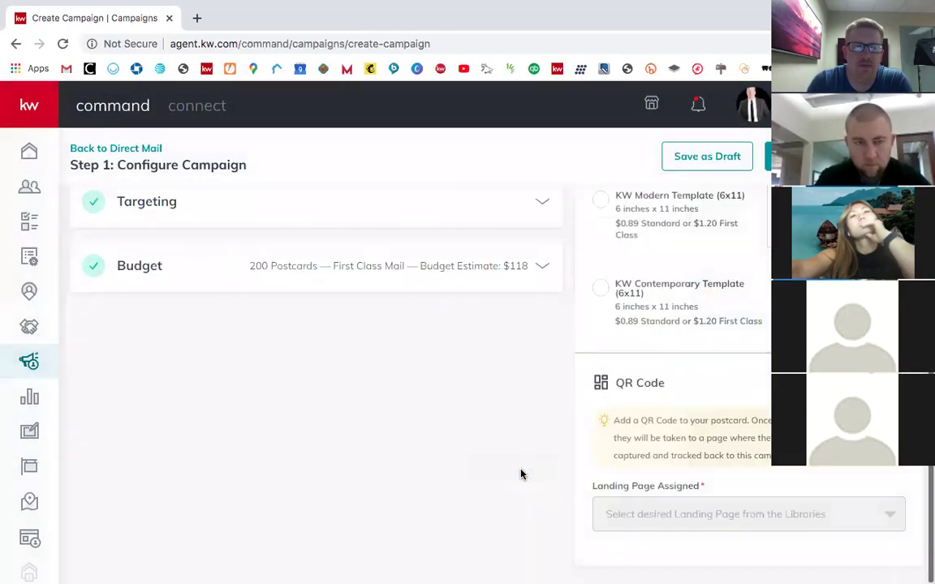
# Step: Expand the Targeting step, which shows Local Targeting selected
pyautogui.scroll(5, 382, 390)
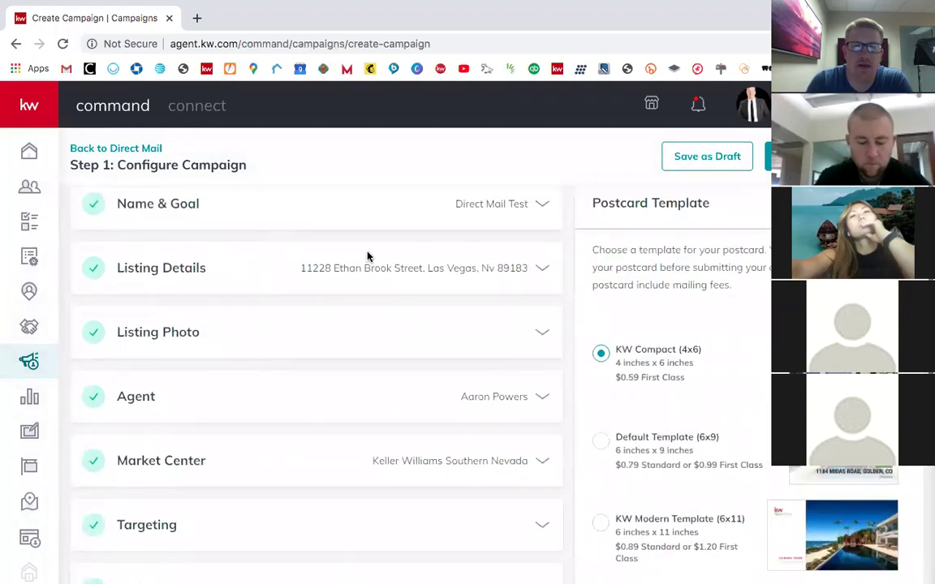
pyautogui.scroll(-5, 402, 384)
pyautogui.click(360, 332)
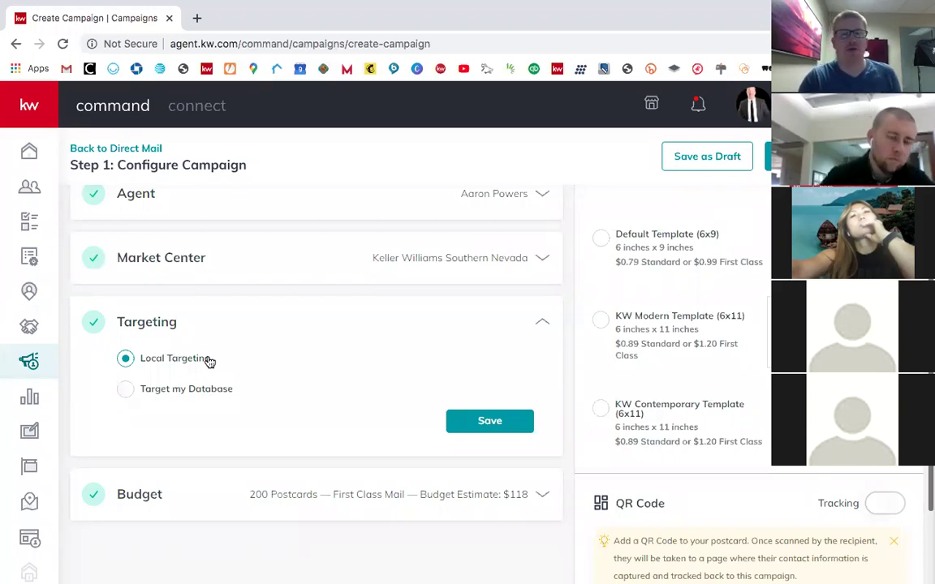
# Step: Try Target my Database and select all contacts in the Add contacts list
pyautogui.click(150, 391)
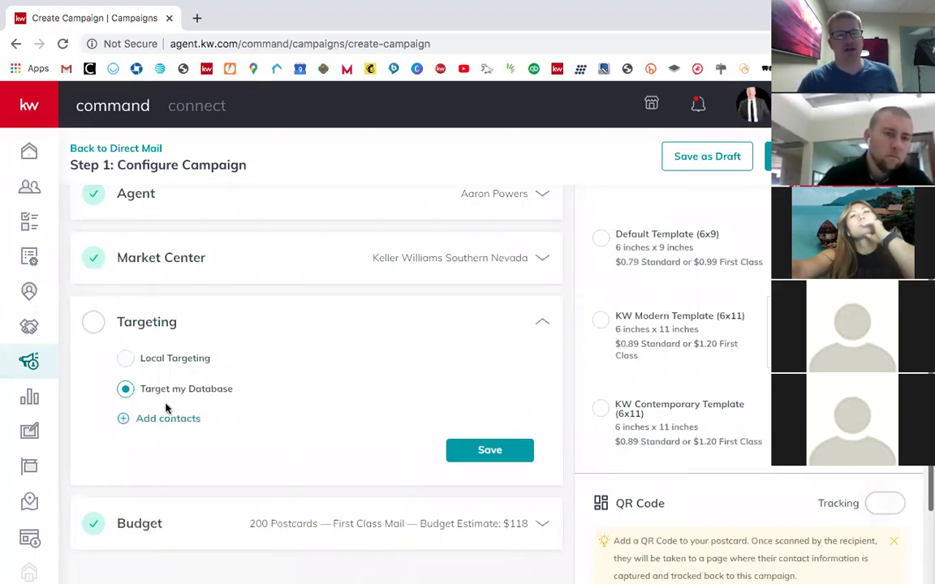
pyautogui.click(163, 421)
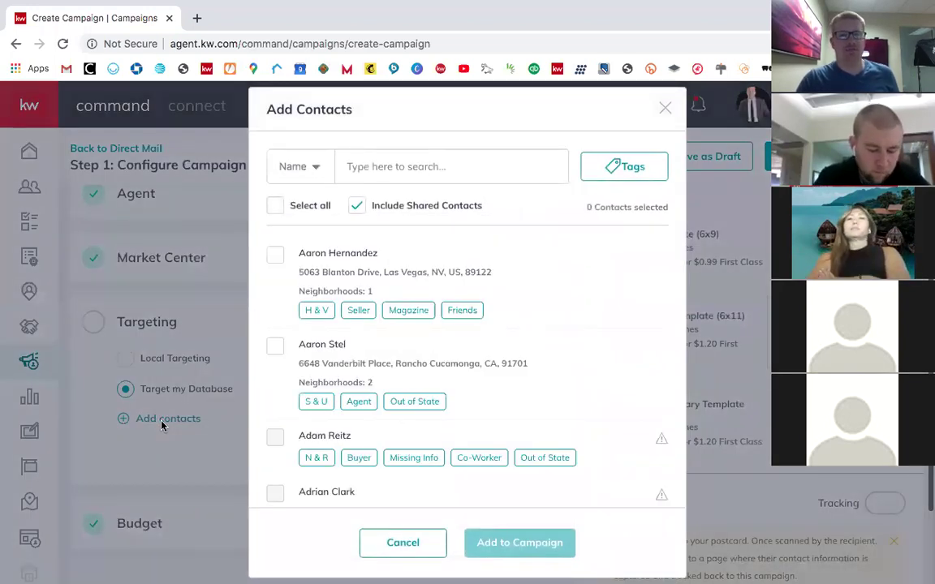
pyautogui.click(279, 210)
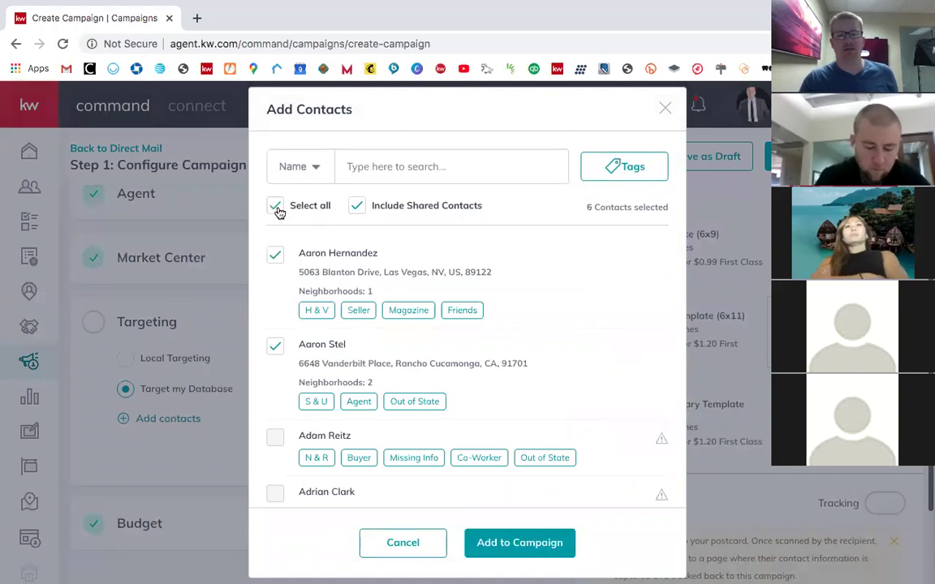
pyautogui.scroll(-5, 406, 416)
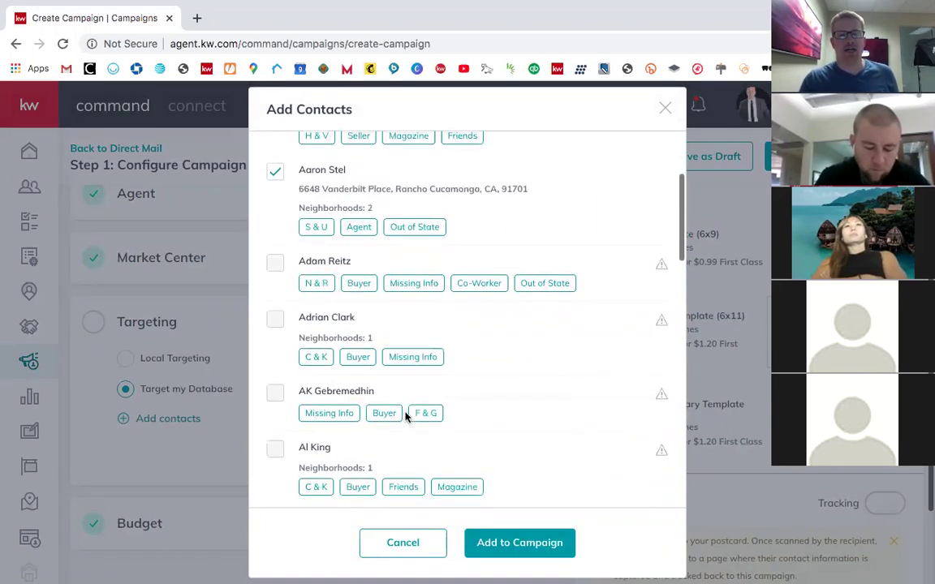
pyautogui.scroll(-3, 406, 416)
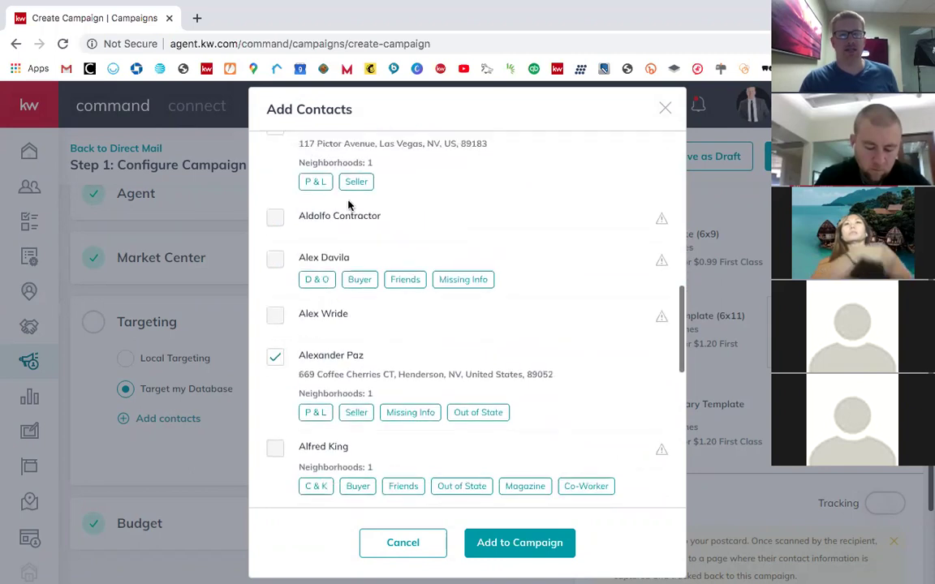
pyautogui.scroll(1, 301, 260)
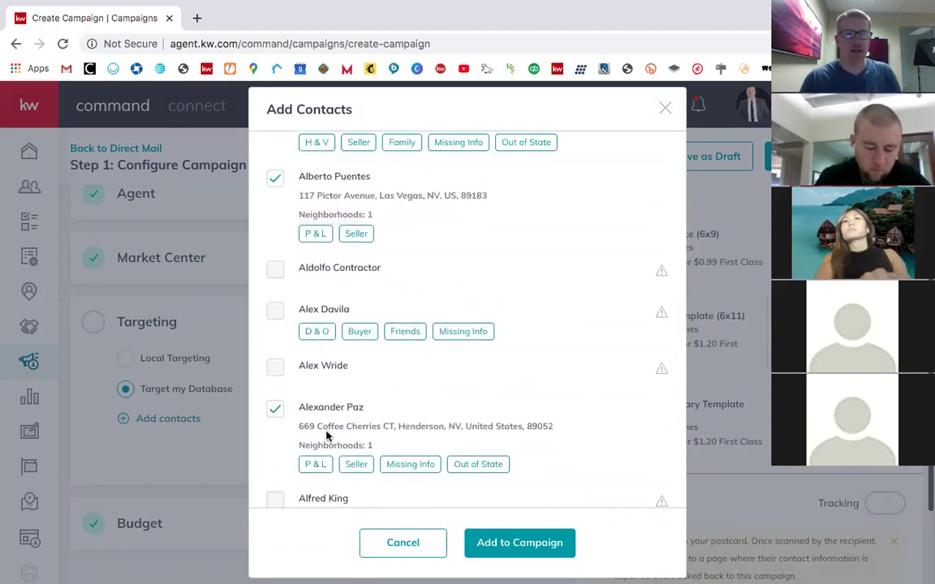
pyautogui.scroll(1, 325, 284)
pyautogui.scroll(7, 337, 211)
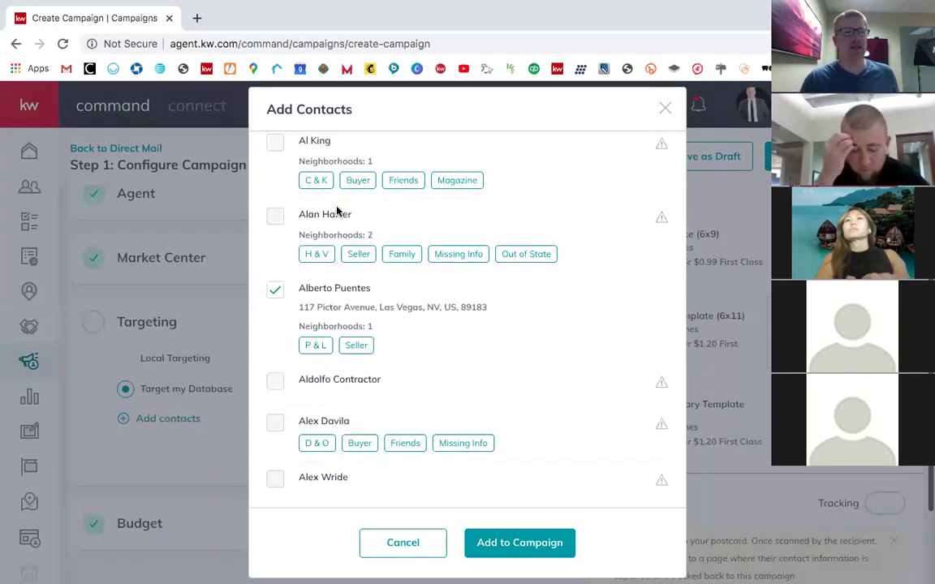
pyautogui.scroll(2, 336, 211)
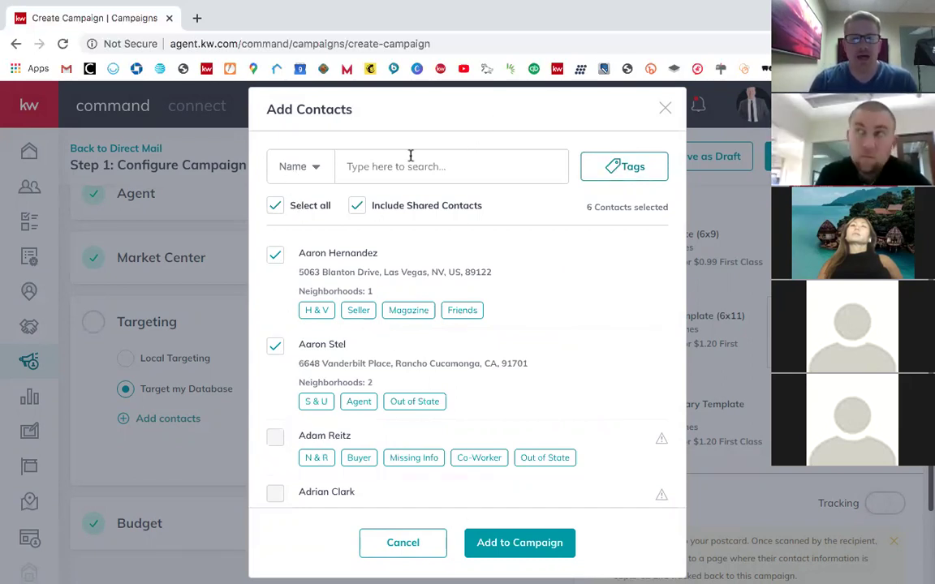
# Step: Cancel adding contacts, revert to Local Targeting and save the Targeting step
pyautogui.click(417, 549)
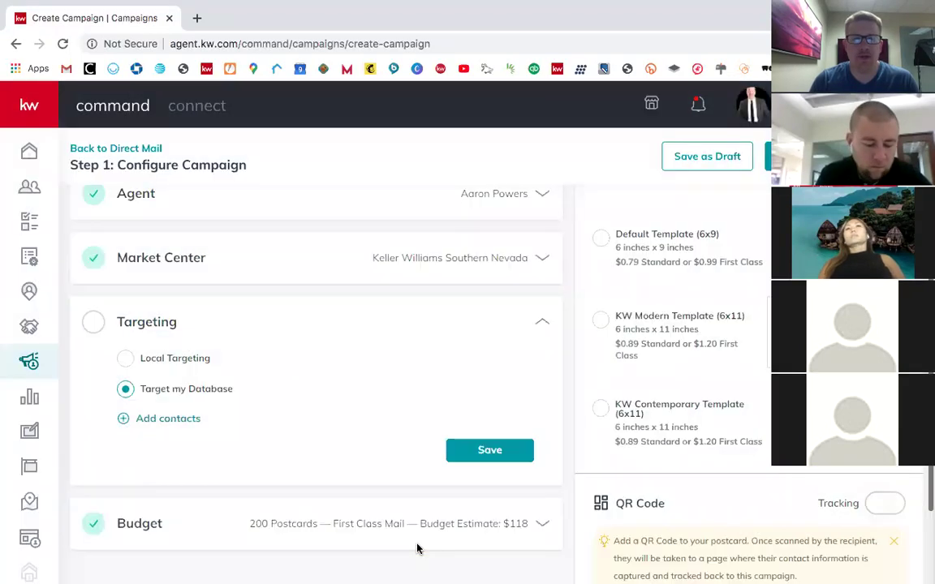
pyautogui.click(161, 367)
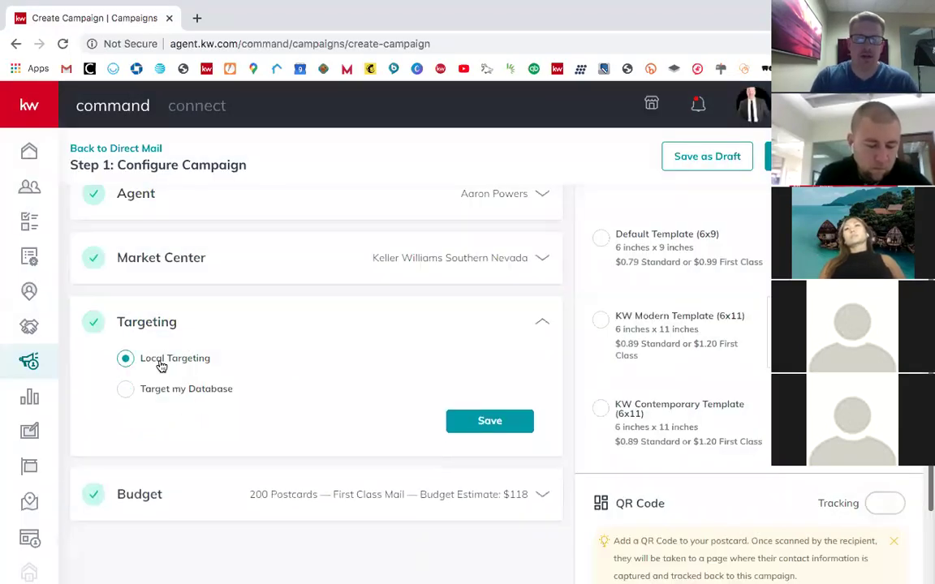
pyautogui.click(459, 428)
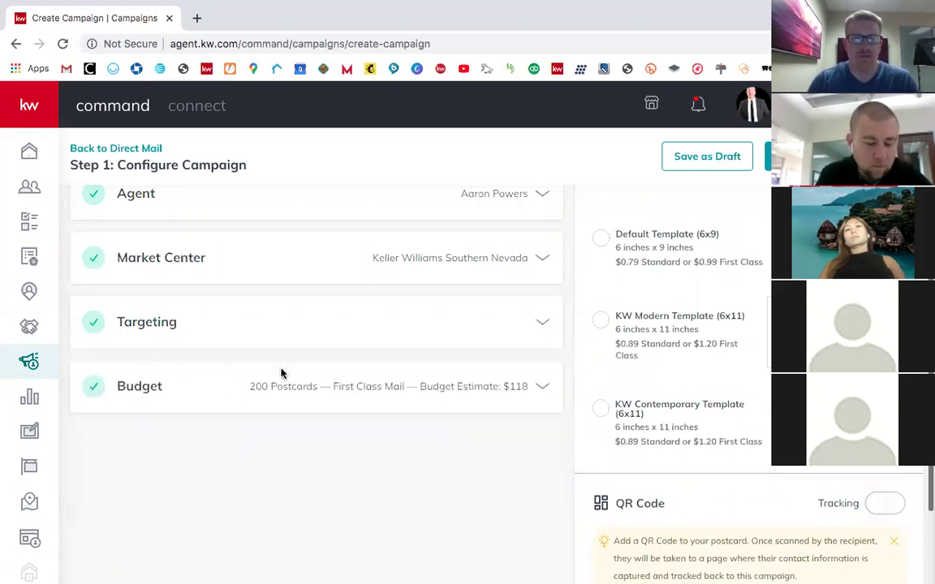
# Step: Save the Budget as 200 postcards with First Class ($0.59) postage, a $118 estimate
pyautogui.click(241, 387)
pyautogui.scroll(-2, 361, 299)
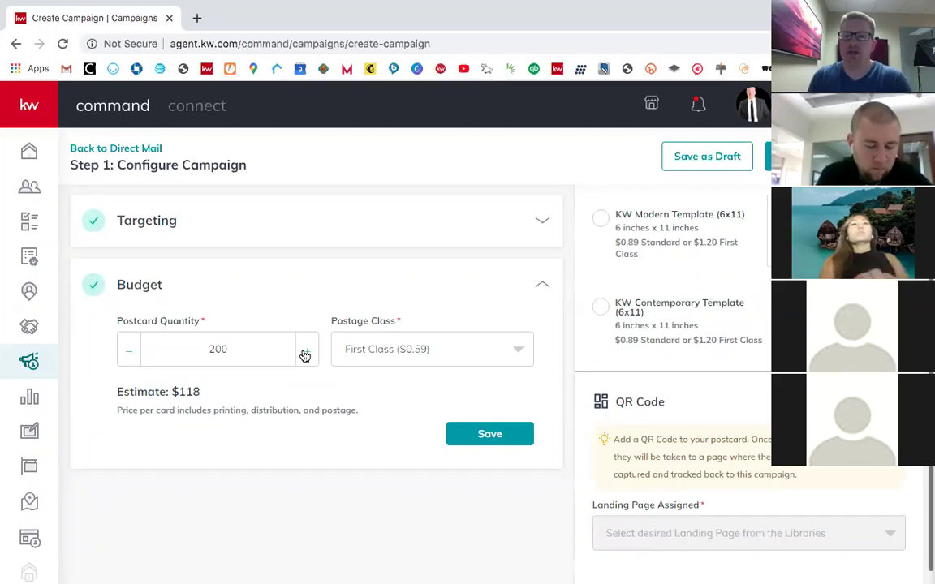
pyautogui.scroll(5, 443, 383)
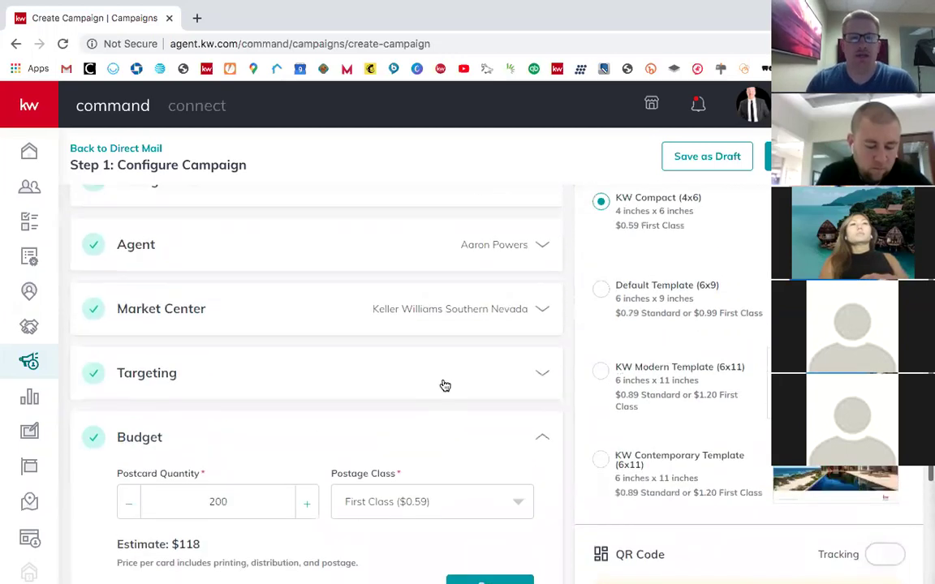
pyautogui.scroll(-5, 444, 383)
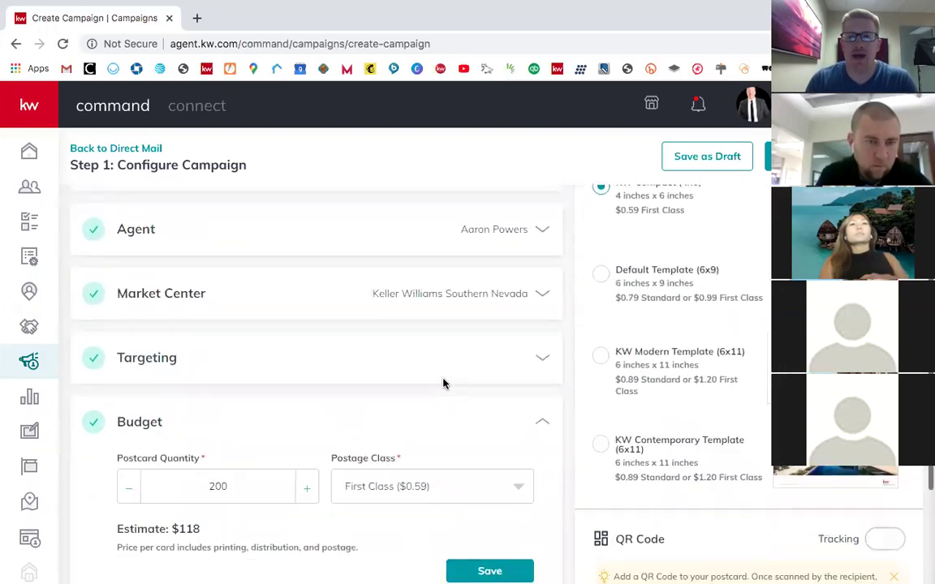
pyautogui.scroll(1, 698, 292)
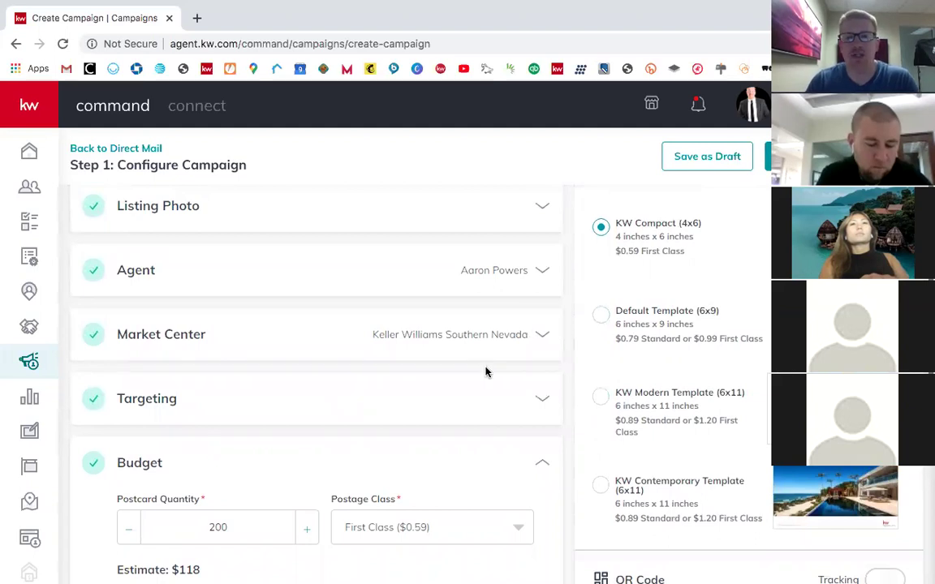
pyautogui.scroll(-5, 528, 430)
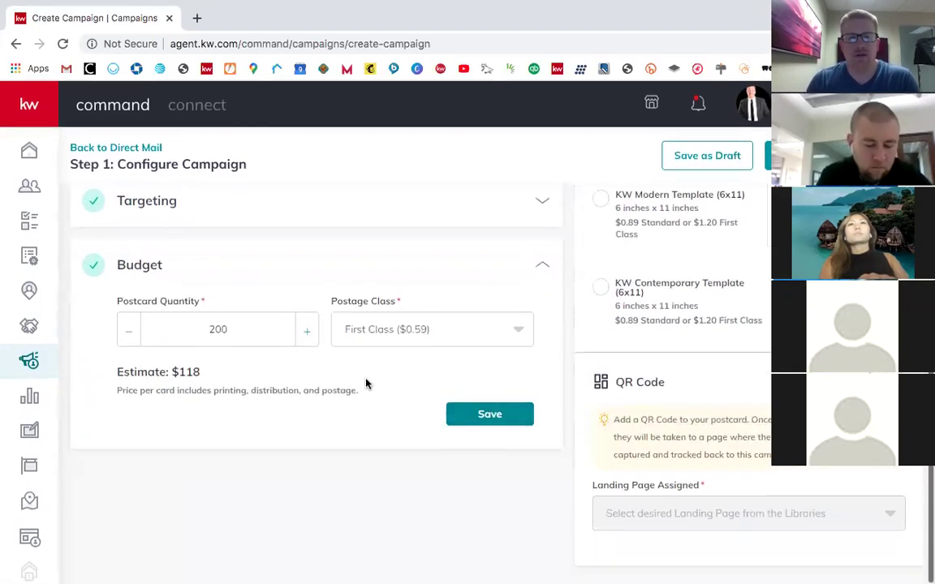
pyautogui.click(417, 337)
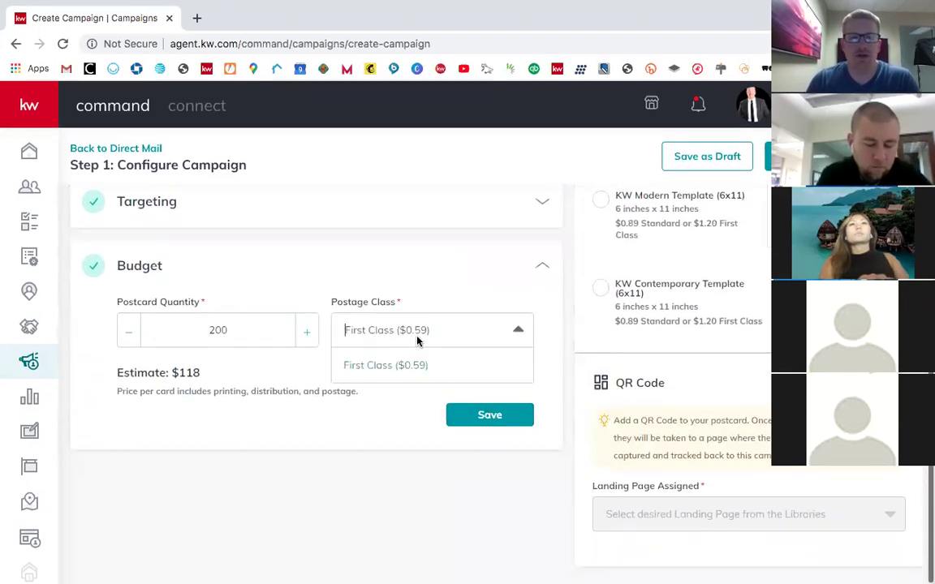
pyautogui.click(385, 365)
pyautogui.click(457, 415)
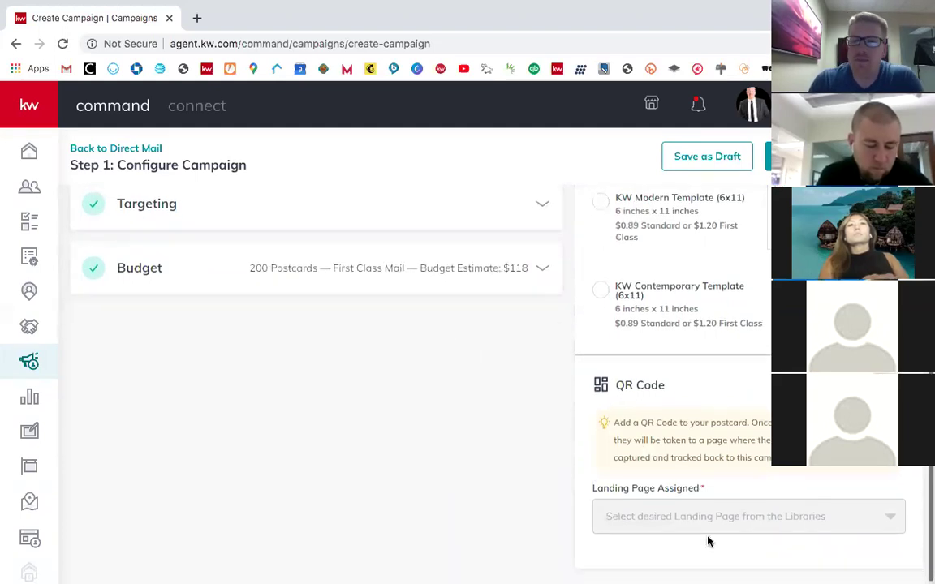
pyautogui.scroll(3, 705, 538)
pyautogui.scroll(2, 707, 541)
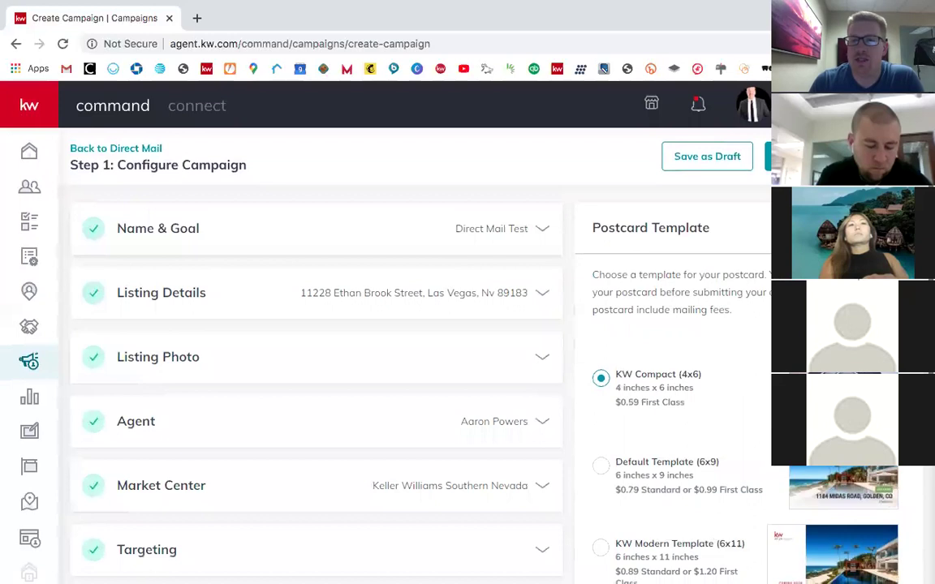
pyautogui.scroll(-1, 450, 323)
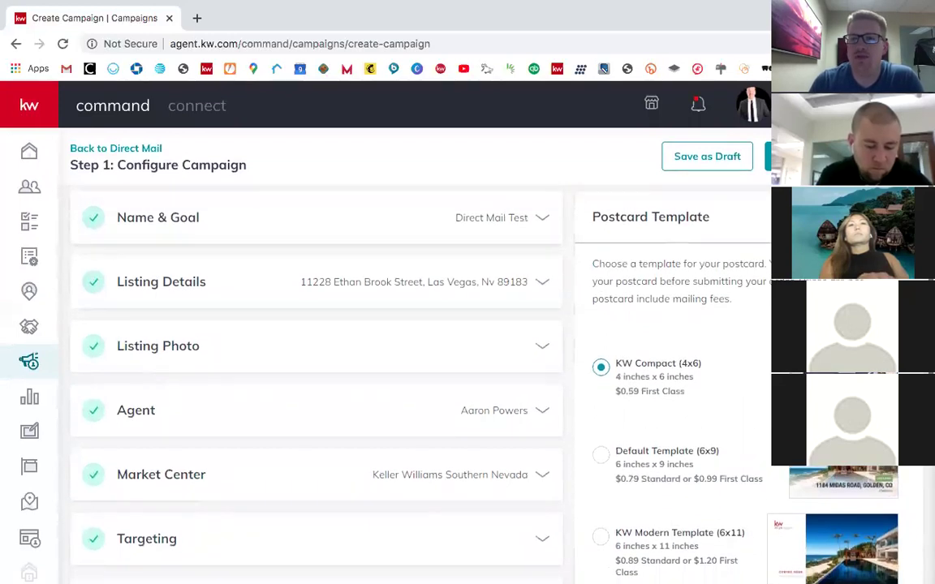
pyautogui.scroll(-1, 666, 363)
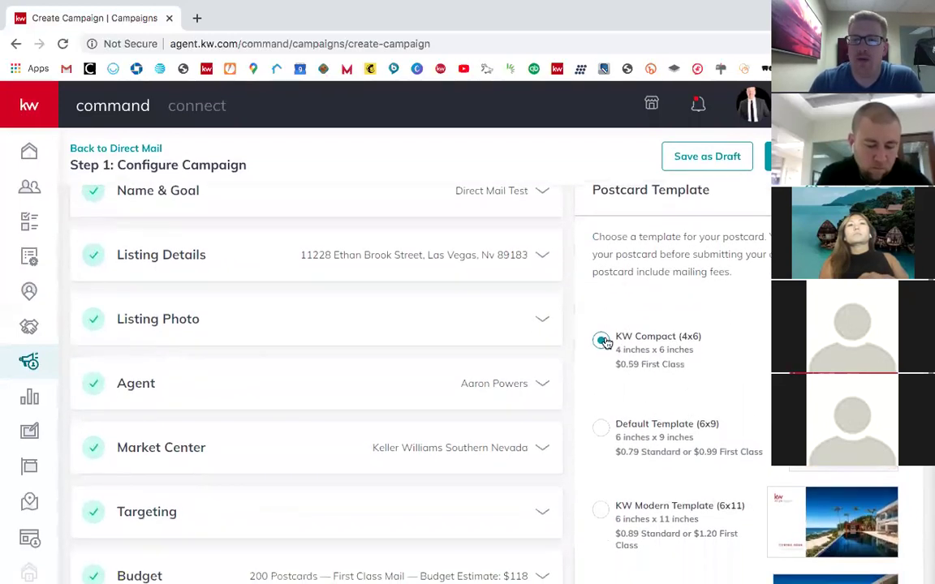
pyautogui.scroll(1, 753, 277)
# Step: Preview the KW Compact (4x6) postcard's front and back
pyautogui.click(841, 381)
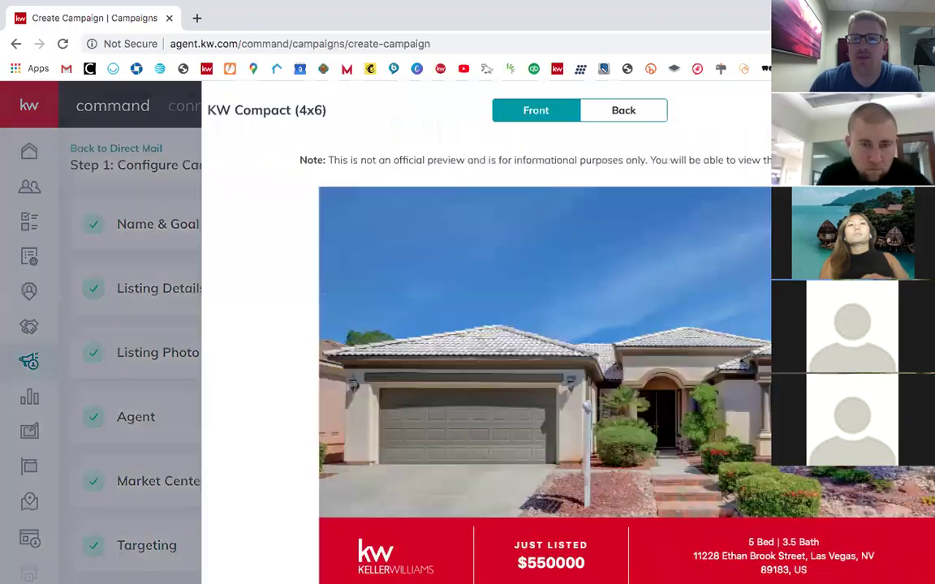
pyautogui.scroll(-1, 706, 372)
pyautogui.scroll(1, 706, 373)
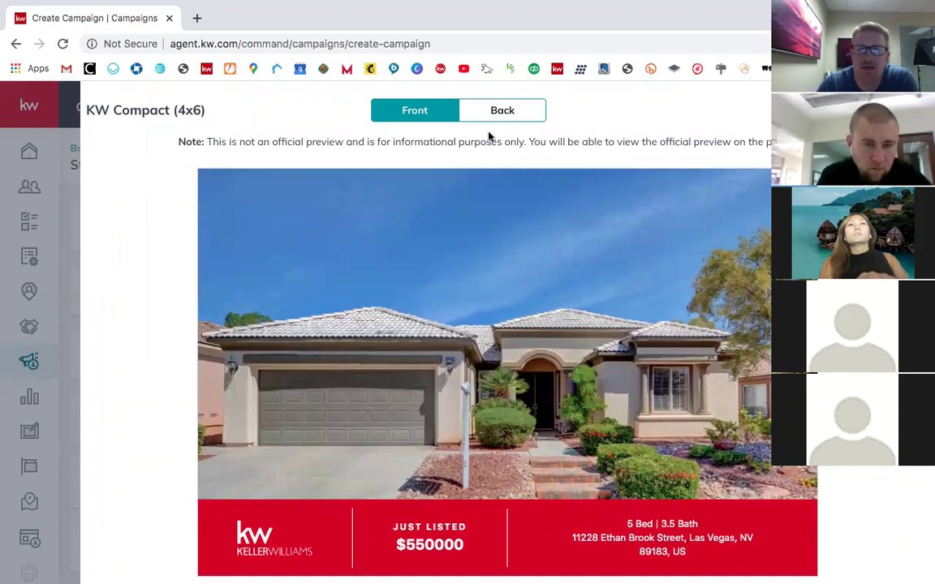
pyautogui.click(504, 119)
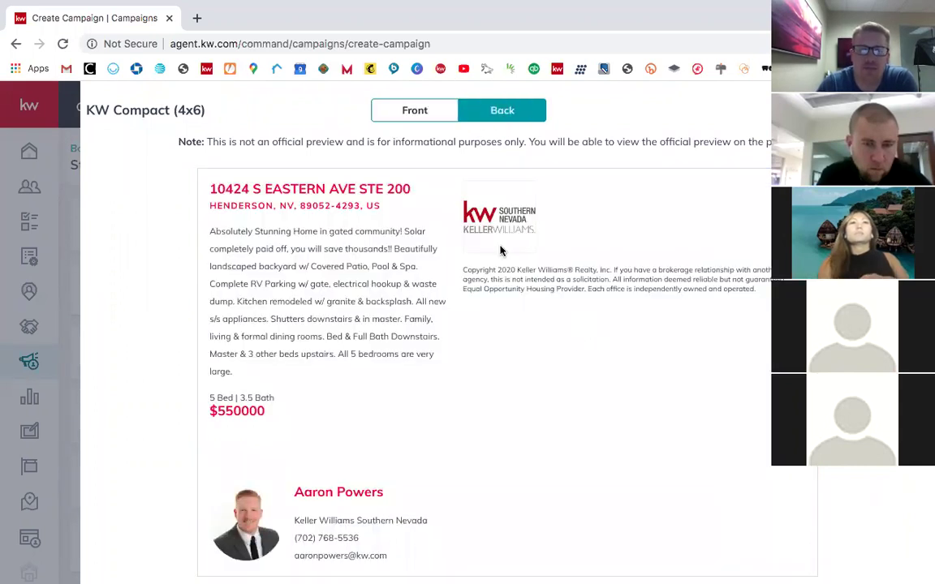
pyautogui.scroll(1, 559, 202)
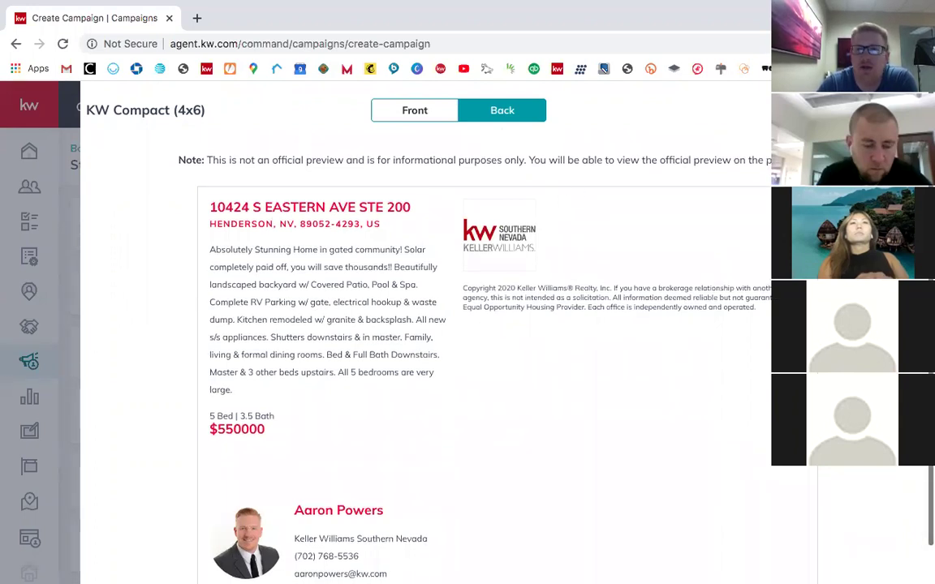
pyautogui.press('Escape')
# Step: Select the Default Template (6x9) postcard and preview its front and back
pyautogui.scroll(-2, 741, 299)
pyautogui.click(636, 396)
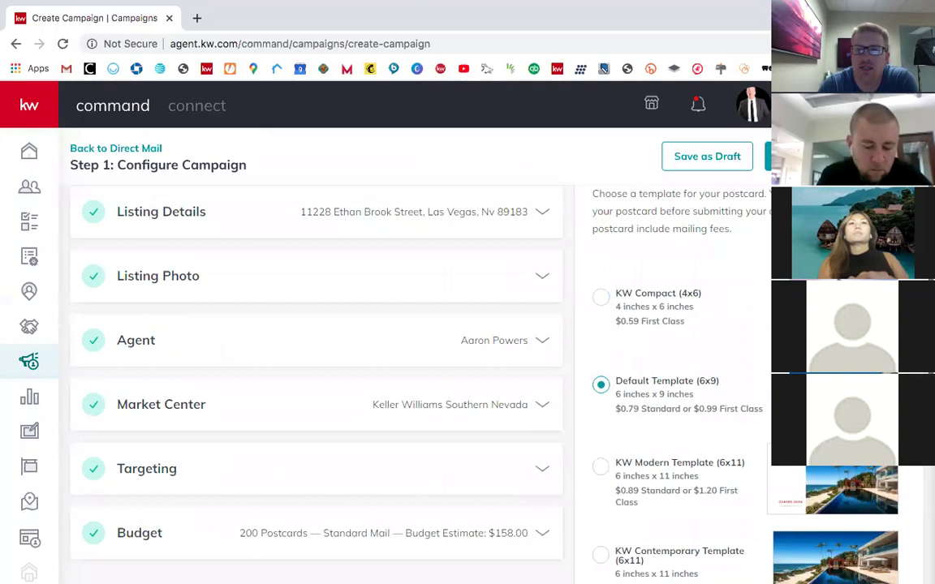
pyautogui.scroll(2, 844, 487)
pyautogui.click(844, 485)
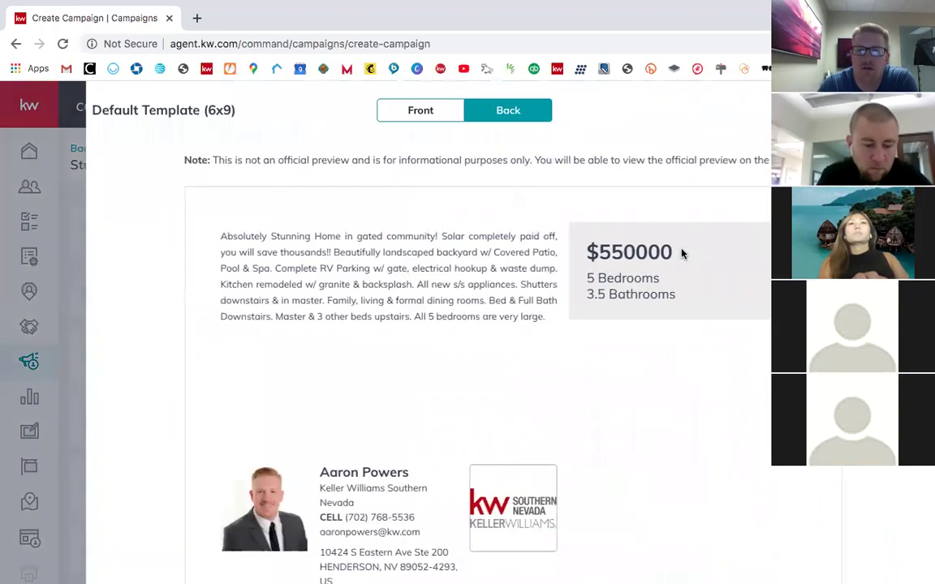
pyautogui.click(400, 114)
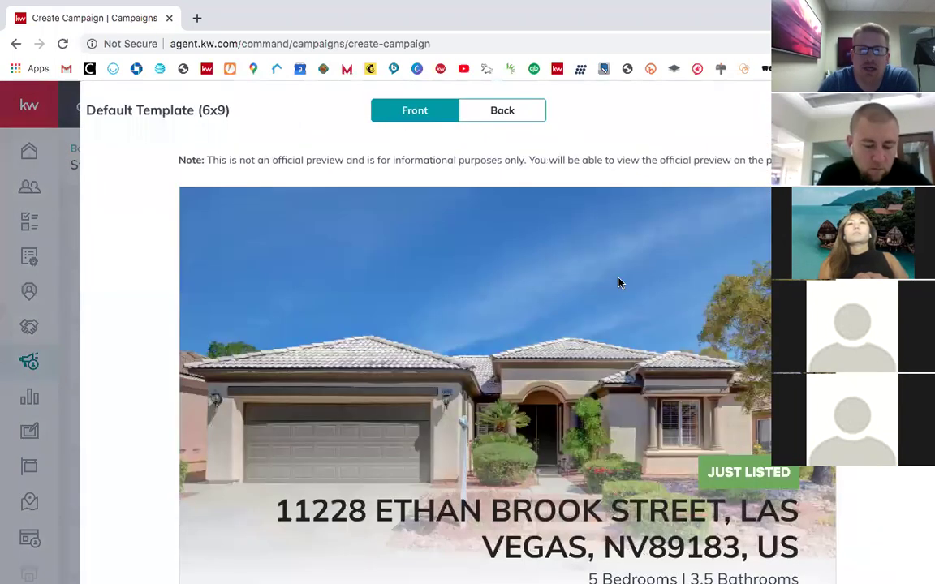
pyautogui.scroll(-1, 618, 282)
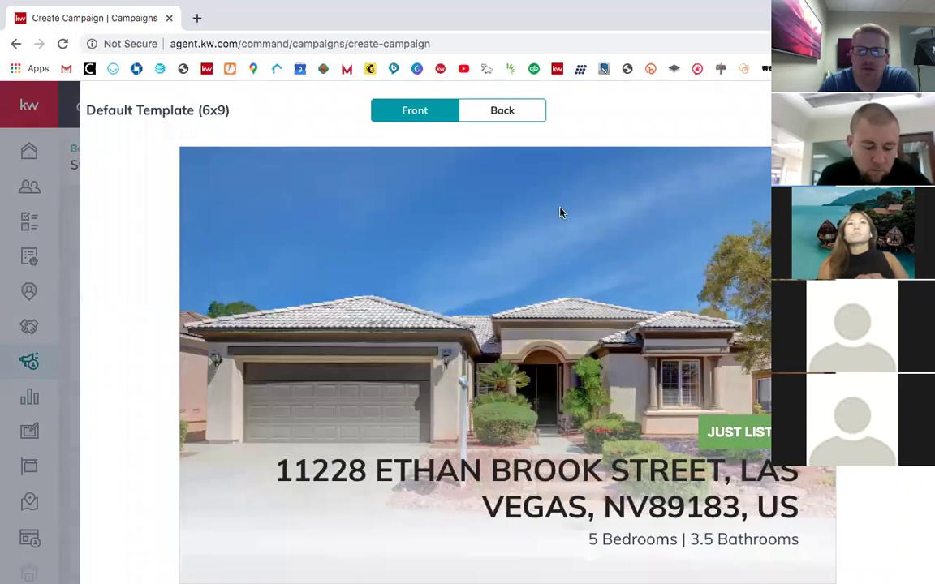
pyautogui.click(512, 116)
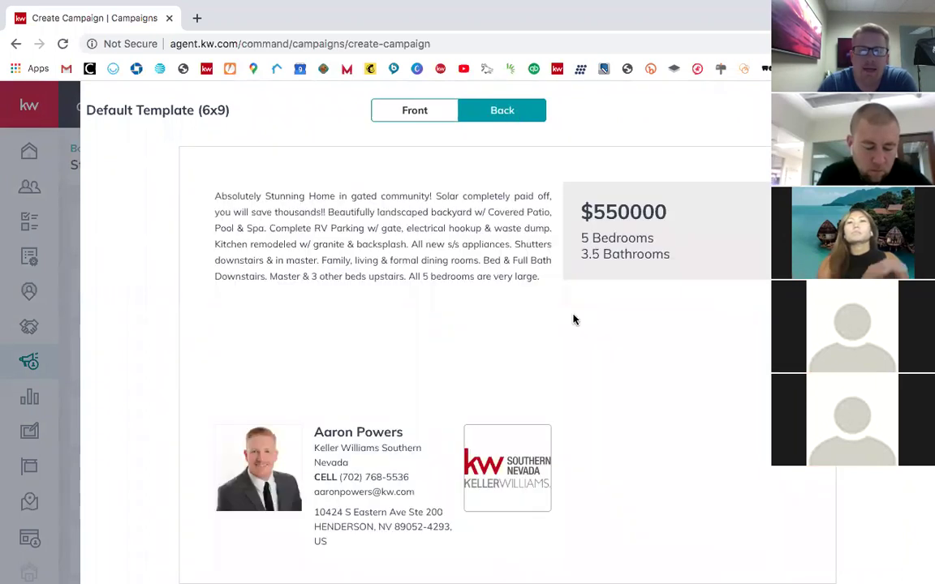
pyautogui.scroll(1, 574, 319)
pyautogui.scroll(-1, 601, 270)
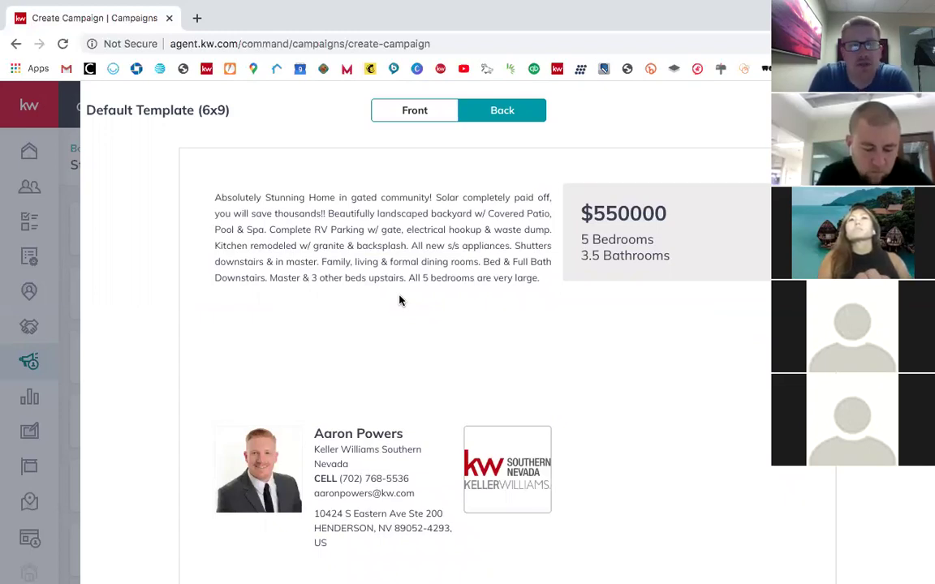
pyautogui.click(417, 114)
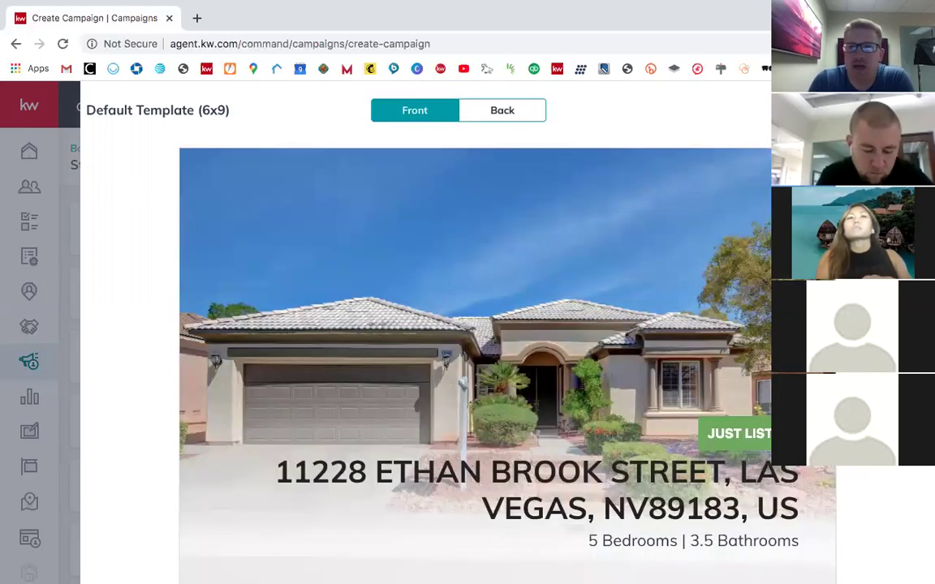
pyautogui.press('Escape')
# Step: Switch the postcard to KW Modern Template (6x11), raising the estimate to $178.00
pyautogui.scroll(-2, 712, 365)
pyautogui.click(600, 445)
pyautogui.scroll(2, 749, 457)
pyautogui.scroll(-3, 749, 457)
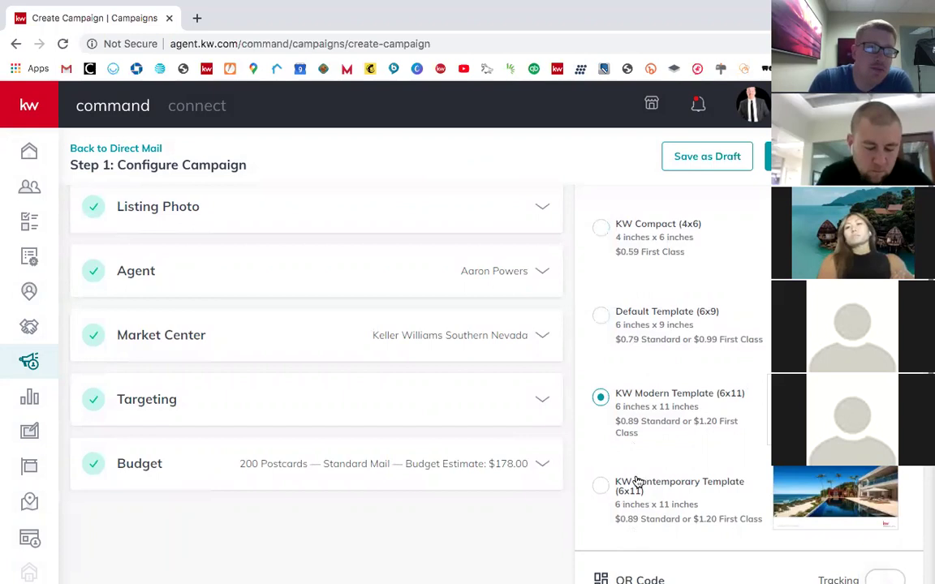
# Step: Preview the back of the KW Modern Template (6x11) postcard
pyautogui.scroll(1, 684, 346)
pyautogui.scroll(5, 683, 347)
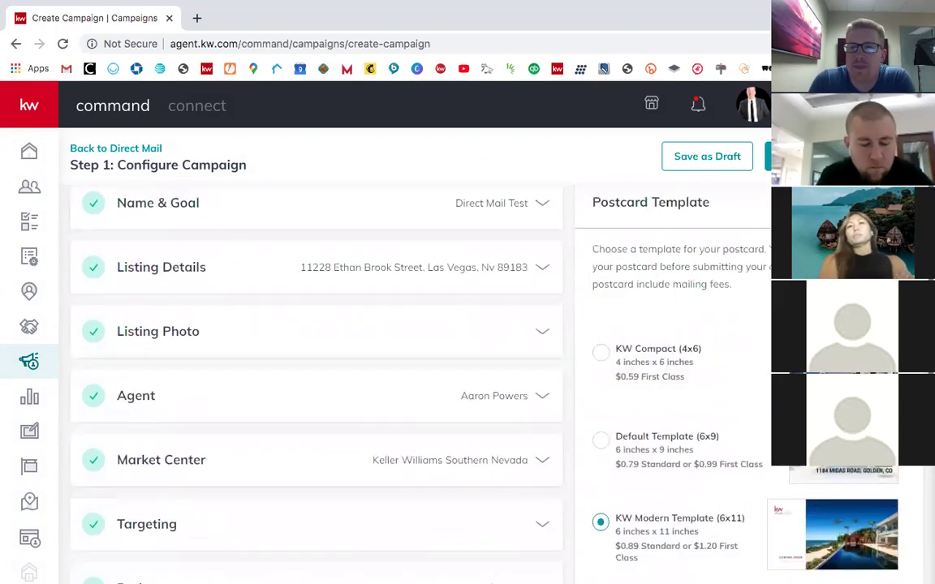
pyautogui.click(821, 156)
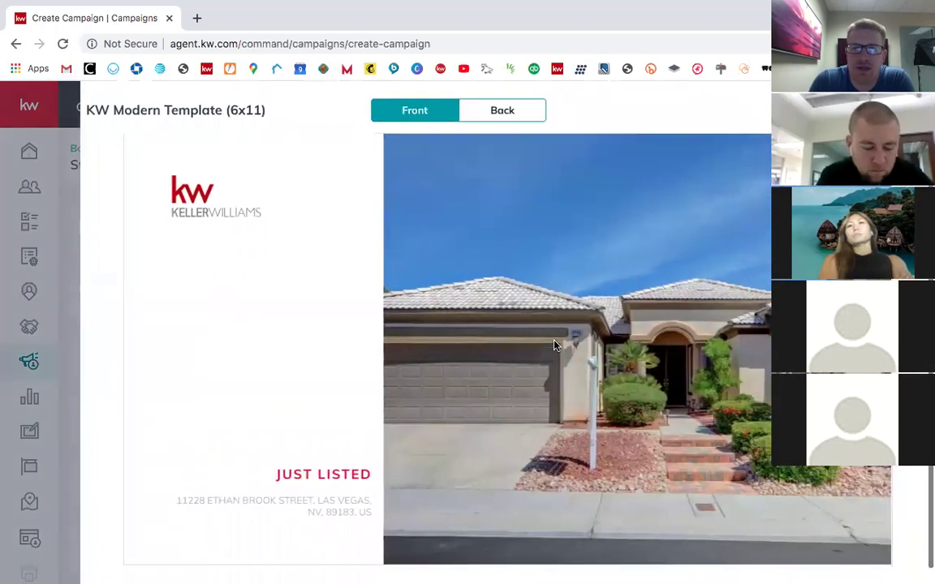
pyautogui.click(497, 112)
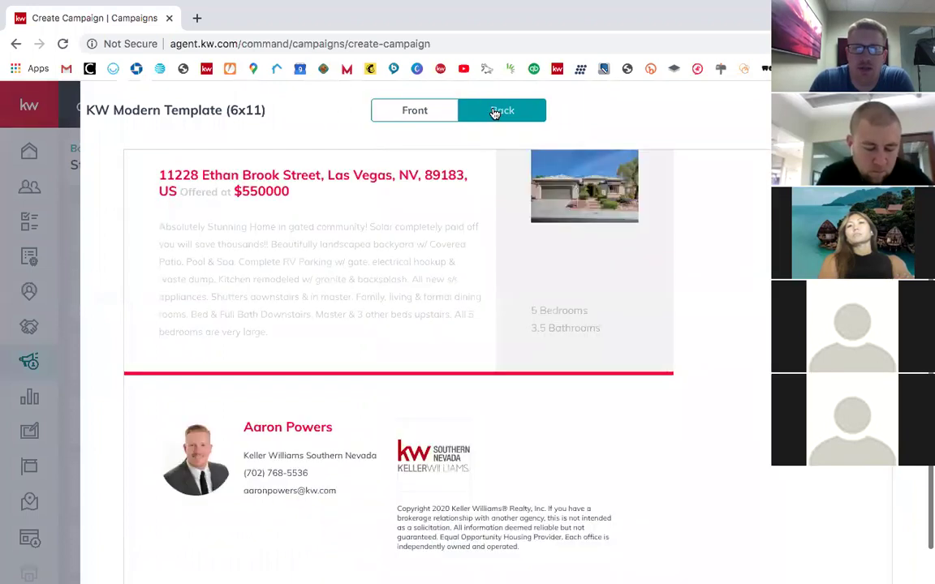
pyautogui.scroll(-1, 567, 236)
pyautogui.scroll(1, 567, 235)
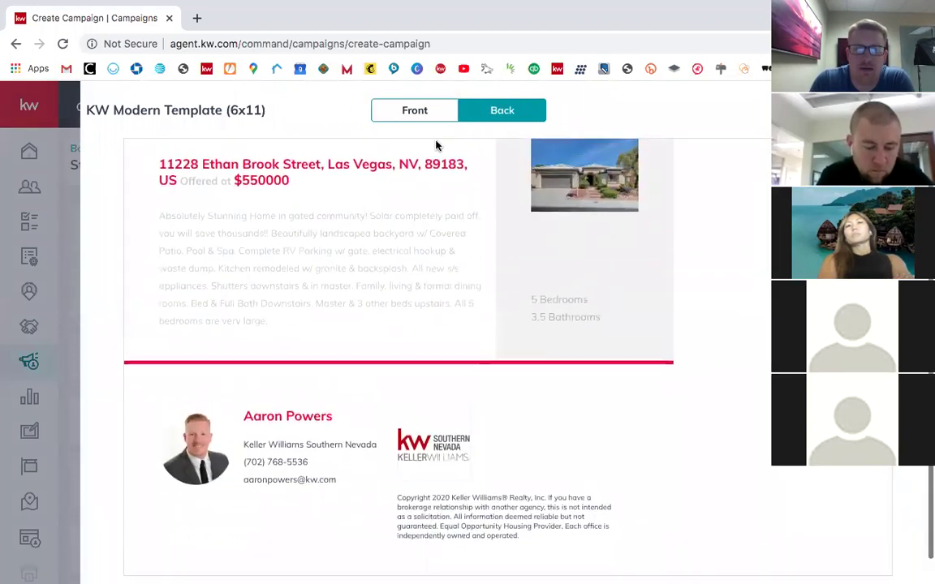
pyautogui.press('Escape')
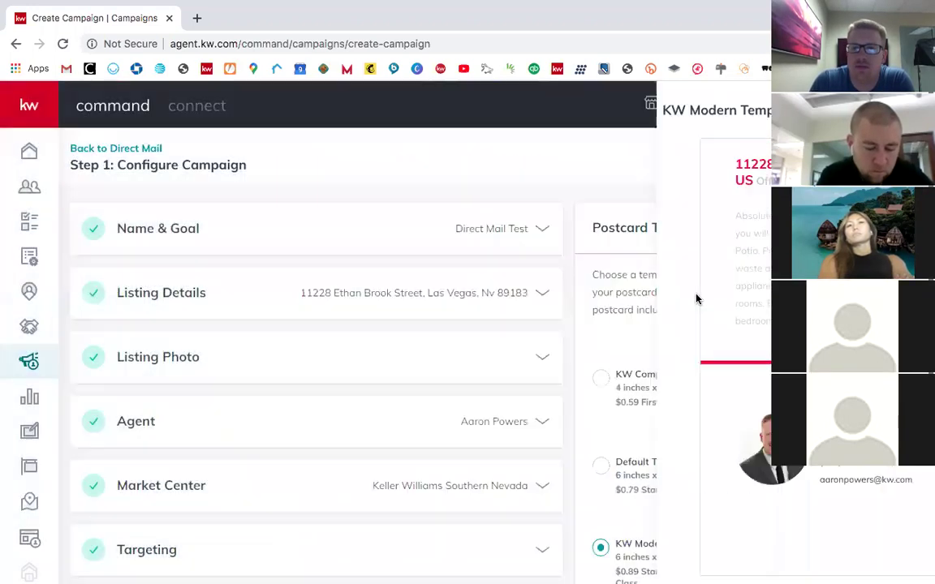
# Step: Select KW Contemporary Template (6x11) and preview its front and back
pyautogui.scroll(-4, 689, 309)
pyautogui.click(602, 449)
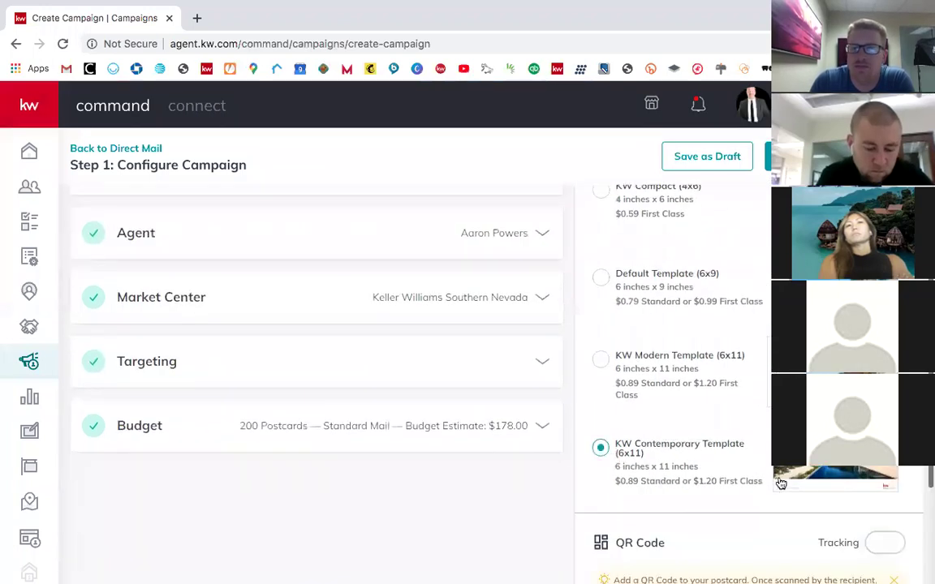
pyautogui.scroll(3, 452, 345)
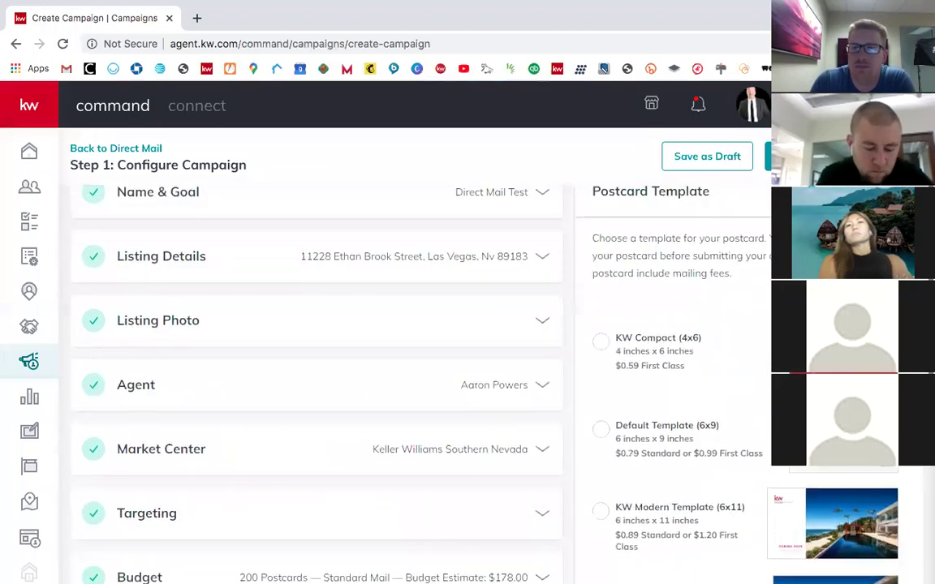
pyautogui.click(873, 192)
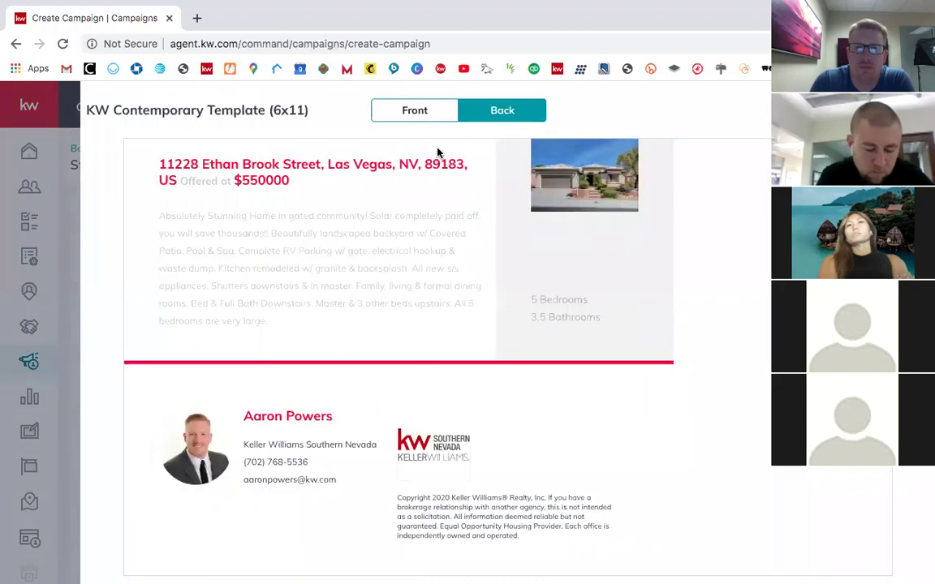
pyautogui.click(415, 110)
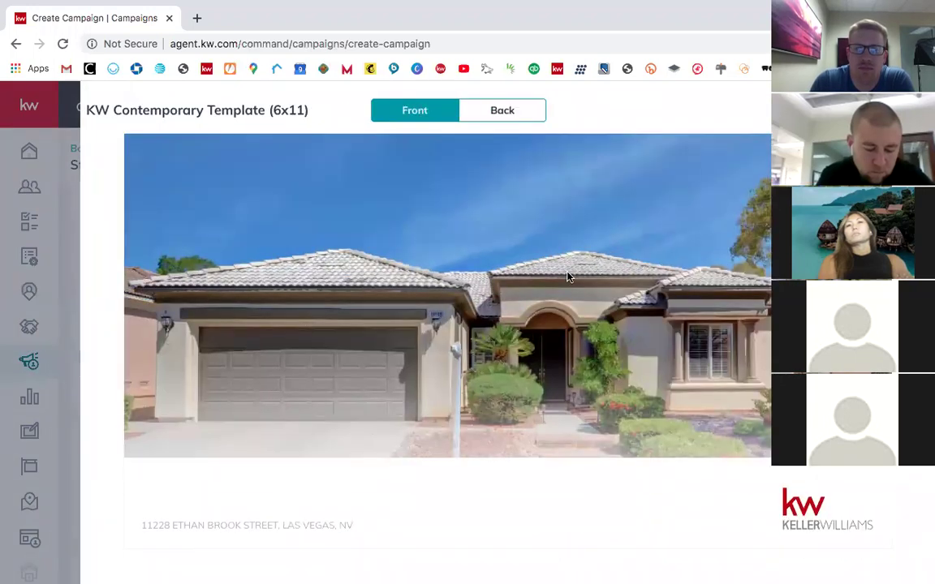
pyautogui.scroll(2, 520, 211)
pyautogui.click(534, 109)
pyautogui.scroll(-2, 646, 312)
pyautogui.scroll(1, 647, 312)
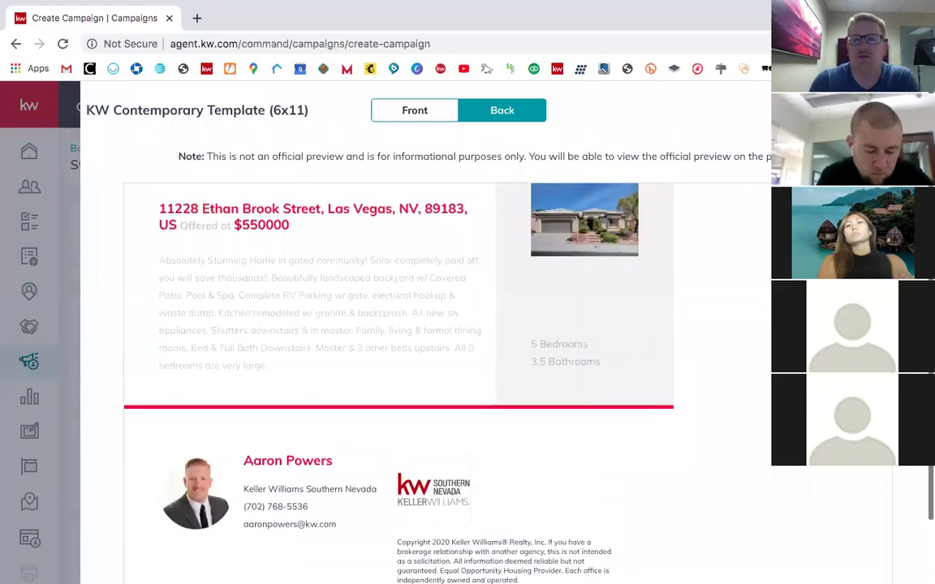
pyautogui.press('Escape')
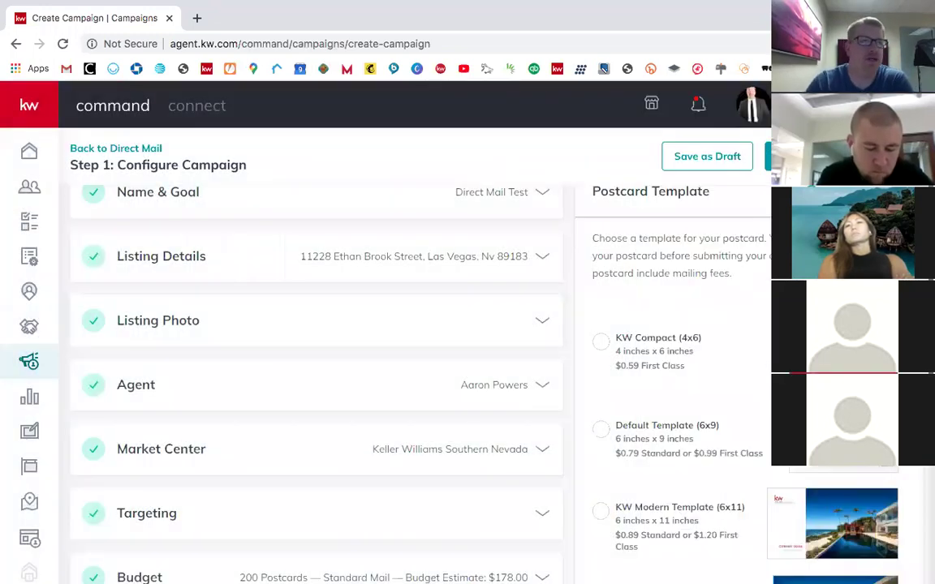
pyautogui.scroll(-2, 751, 372)
# Step: Reselect Default Template (6x9) at $158.00, check its front preview, and close the preview
pyautogui.click(624, 333)
pyautogui.scroll(-1, 759, 458)
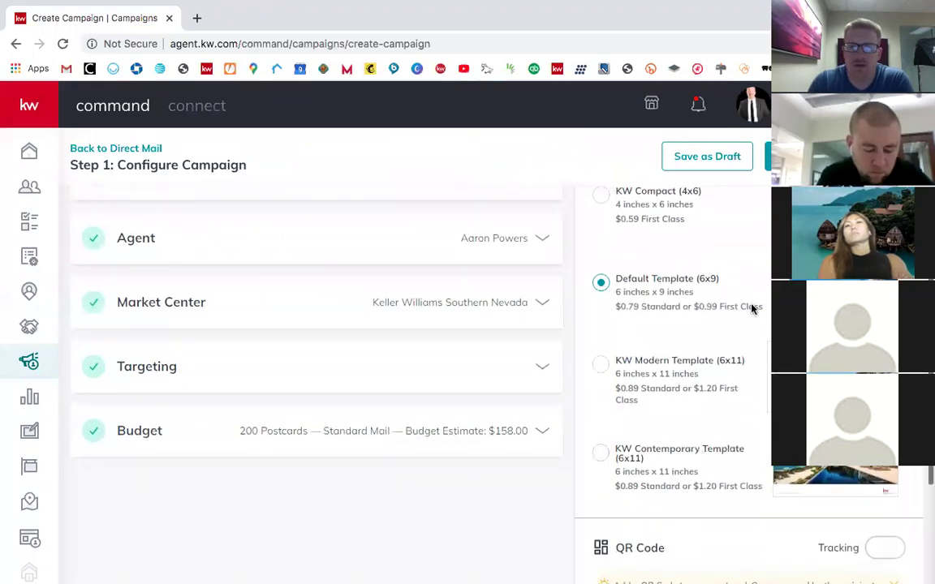
pyautogui.scroll(1, 682, 259)
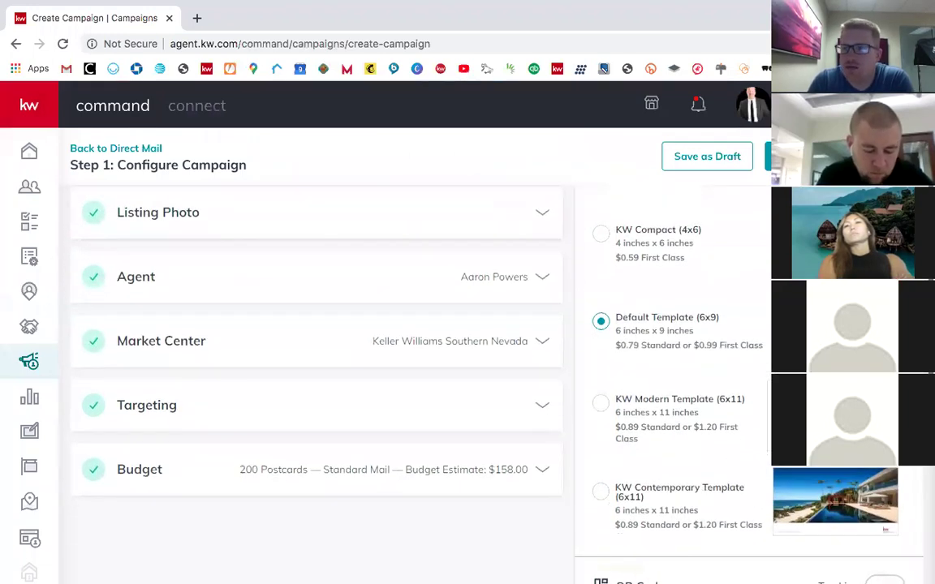
pyautogui.scroll(3, 295, 263)
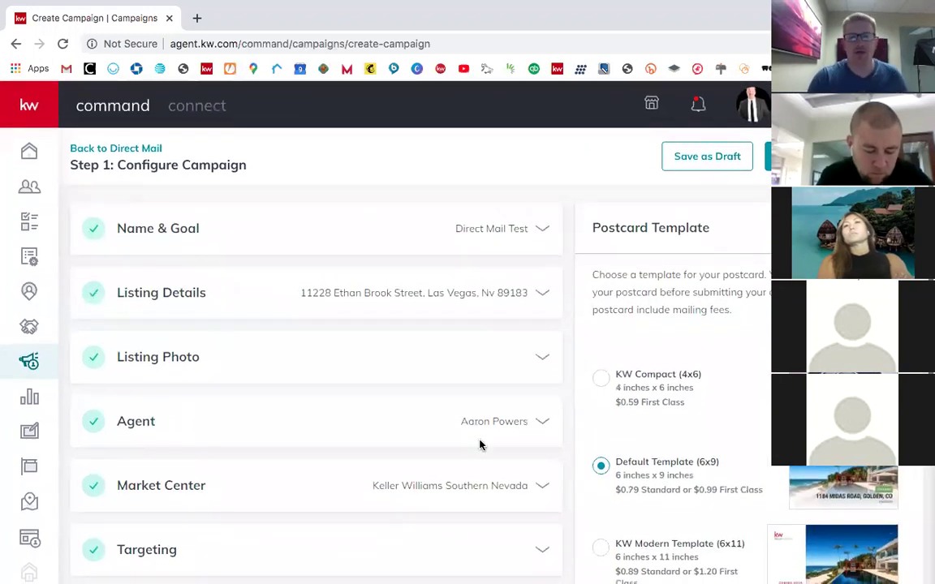
pyautogui.scroll(-2, 568, 442)
pyautogui.scroll(2, 682, 365)
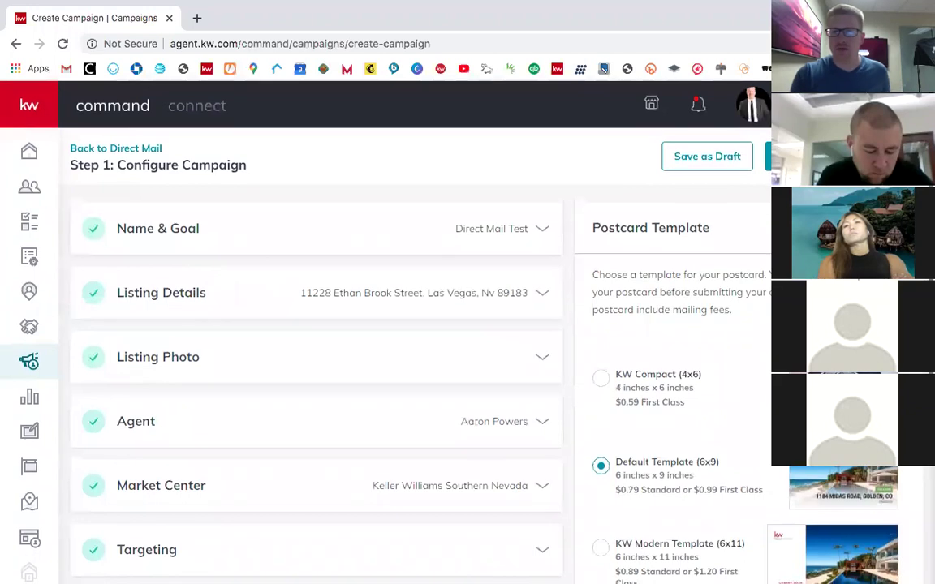
pyautogui.click(843, 485)
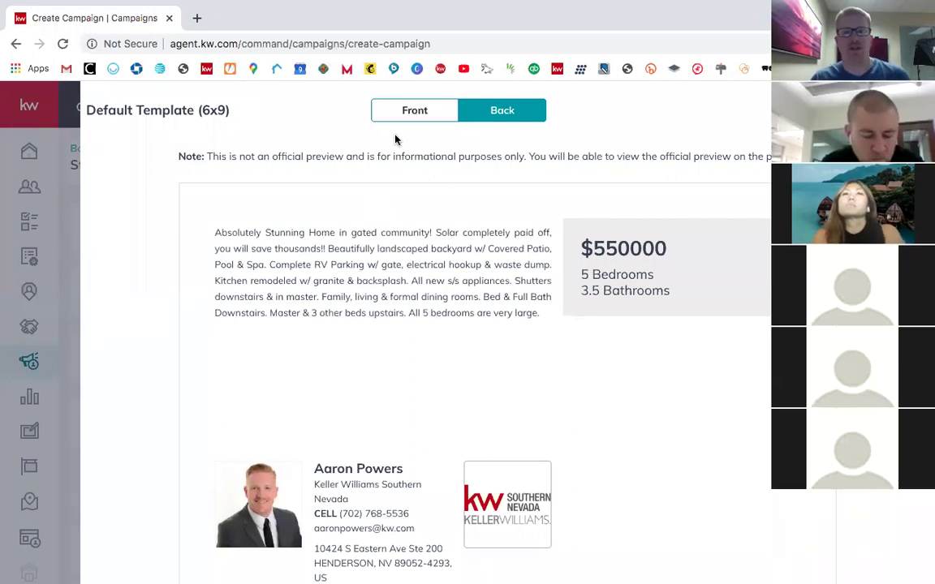
pyautogui.click(402, 113)
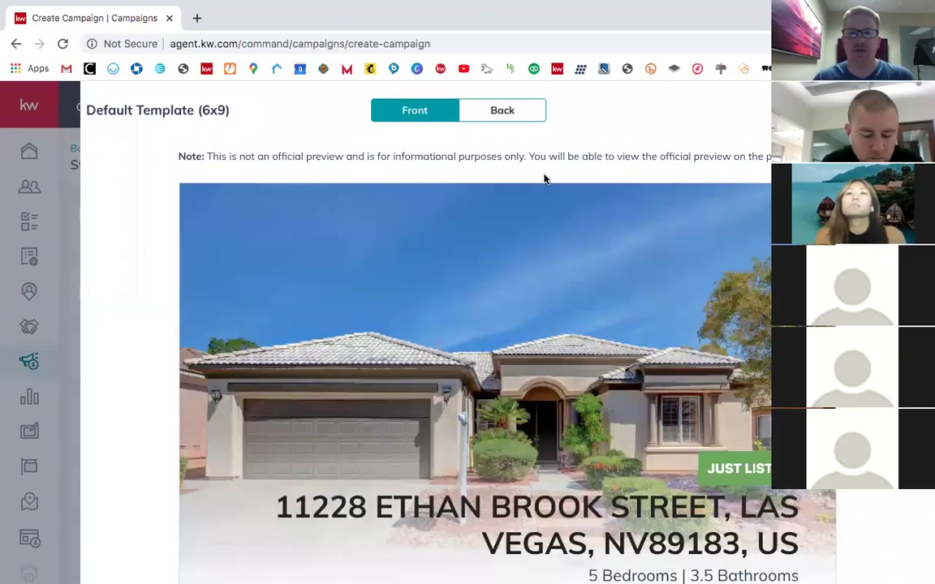
pyautogui.click(912, 110)
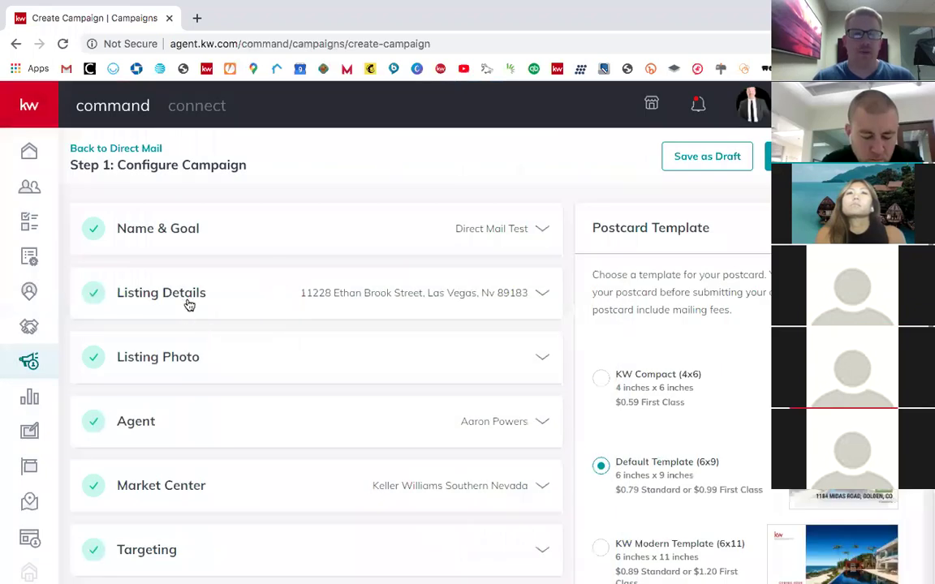
pyautogui.scroll(-1, 200, 315)
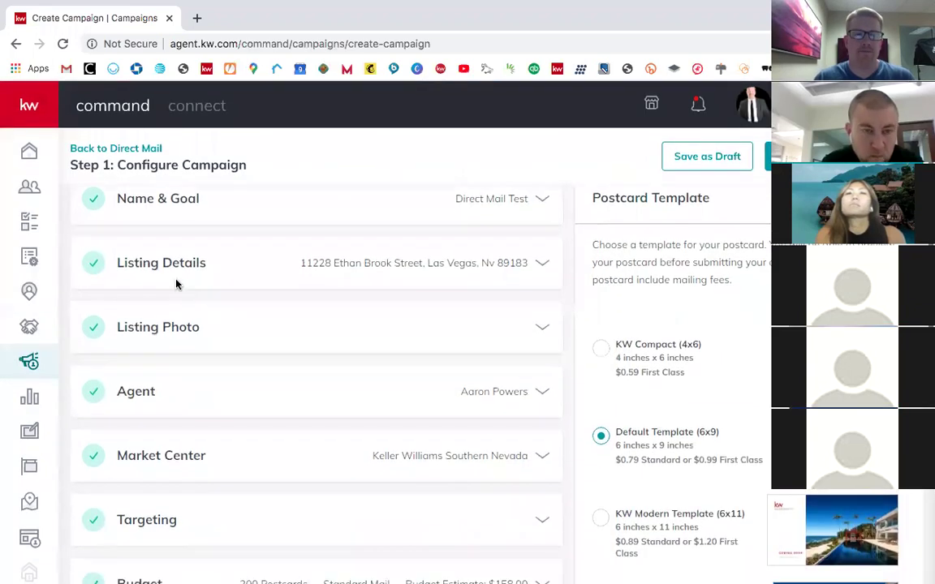
# Step: Open the listing details and delete the description text from 'Solar' onward
pyautogui.click(158, 263)
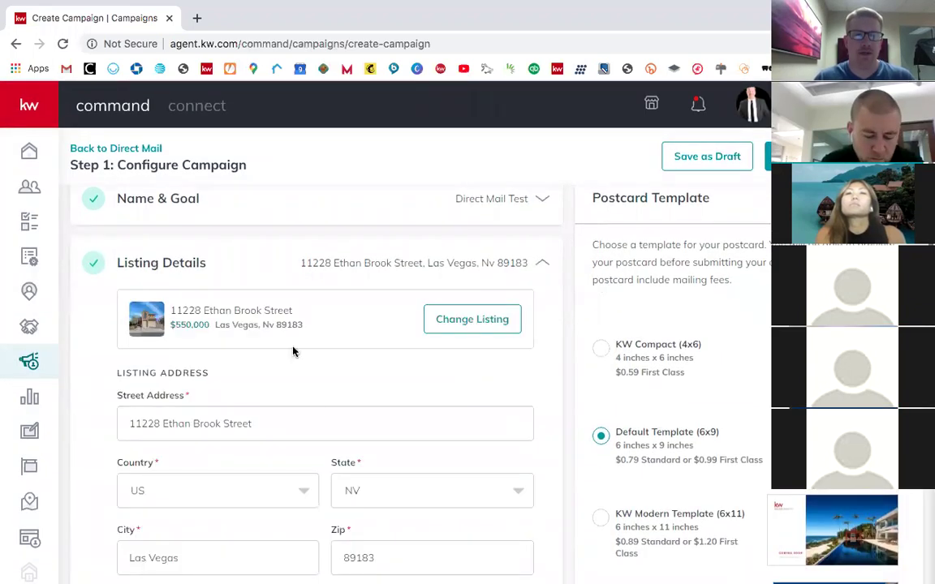
pyautogui.scroll(-4, 329, 412)
pyautogui.scroll(-3, 330, 417)
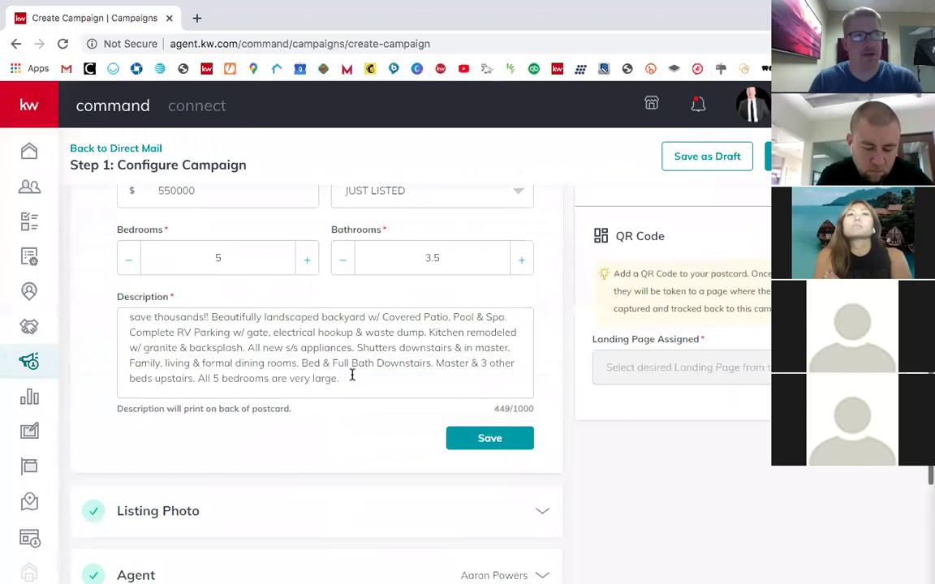
pyautogui.scroll(2, 329, 365)
pyautogui.scroll(-2, 325, 363)
pyautogui.scroll(2, 324, 363)
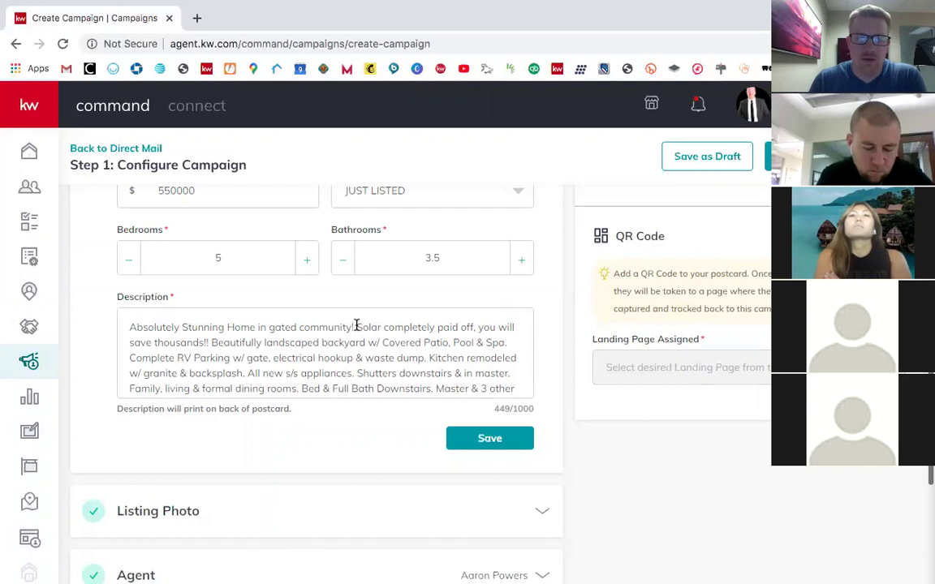
pyautogui.moveTo(356, 327); pyautogui.dragTo(474, 416)
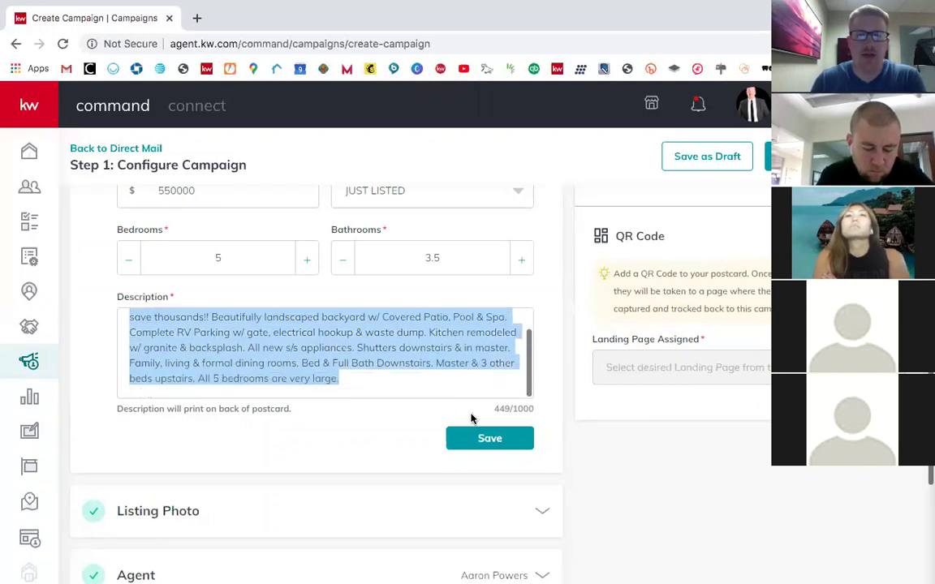
pyautogui.press('BackSpace')
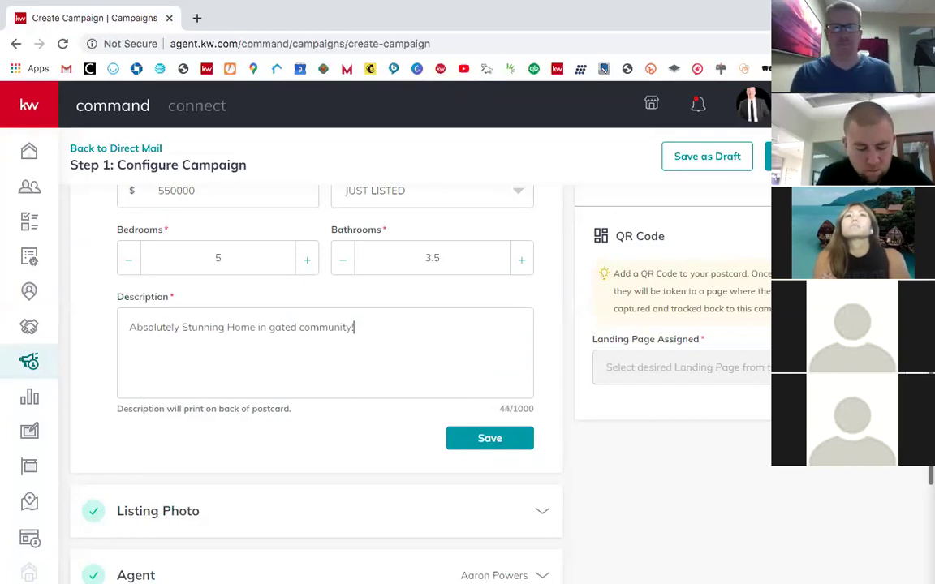
# Step: Add bullets for Pool & Spa with Full RV Parking and 'Oversized bedrooms'
pyautogui.press('Return')
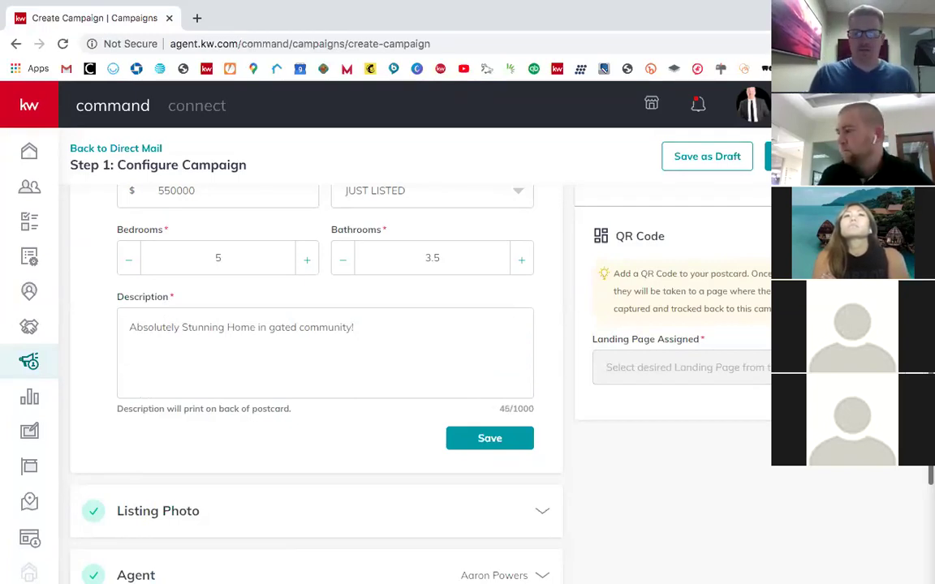
pyautogui.write('- ')
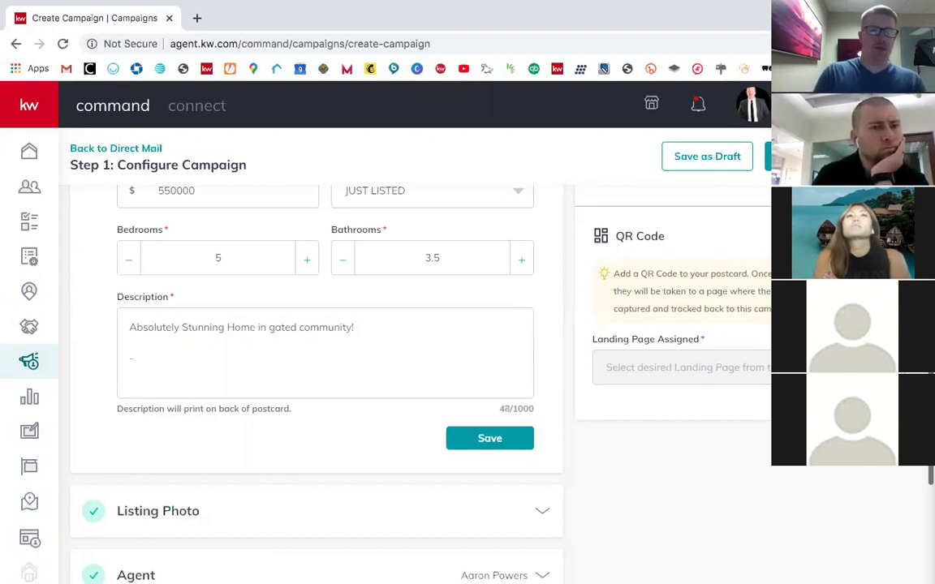
pyautogui.write('Solar')
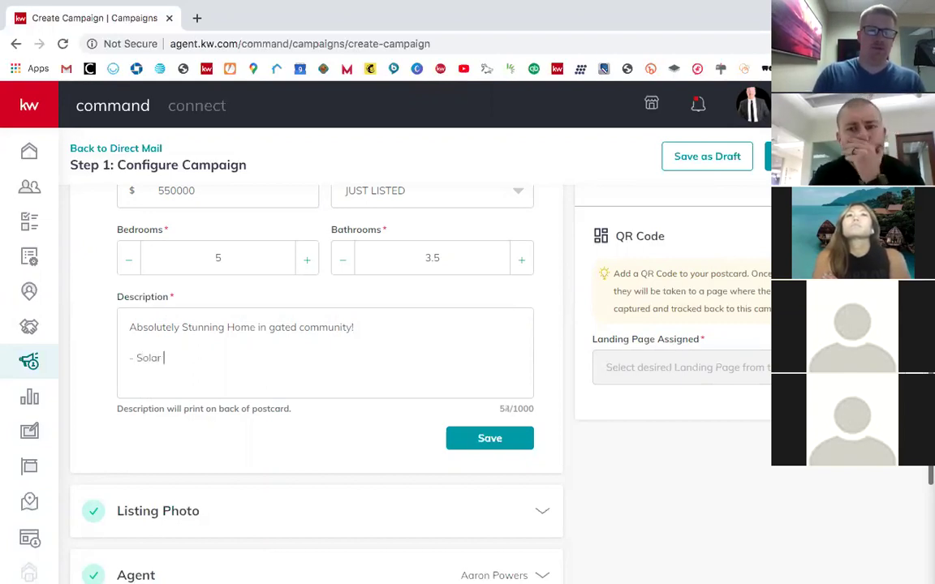
pyautogui.write(' completely paid off. huge savings')
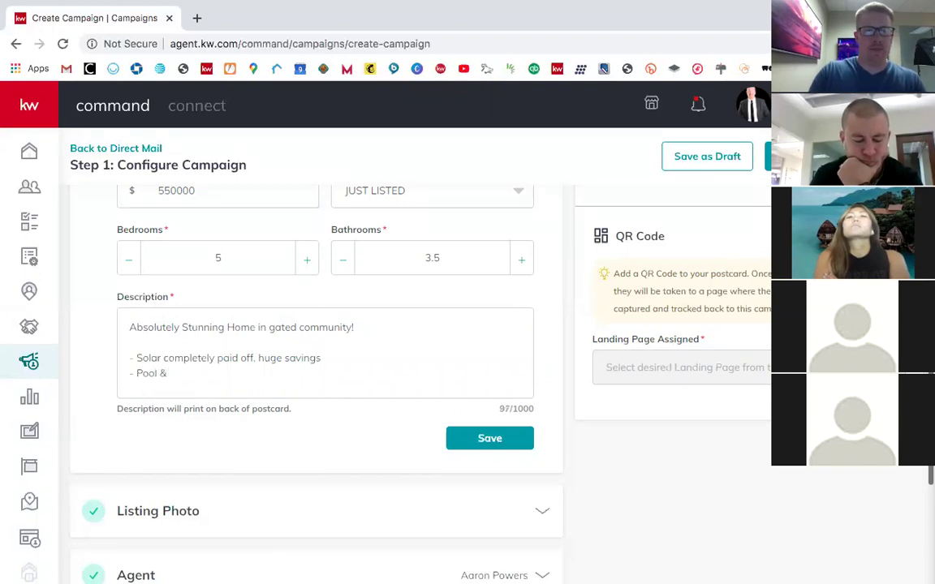
pyautogui.press('BackSpace')
pyautogui.press('BackSpace')
pyautogui.press('BackSpace')
pyautogui.write('Bed')
pyautogui.write('utiful Pool')
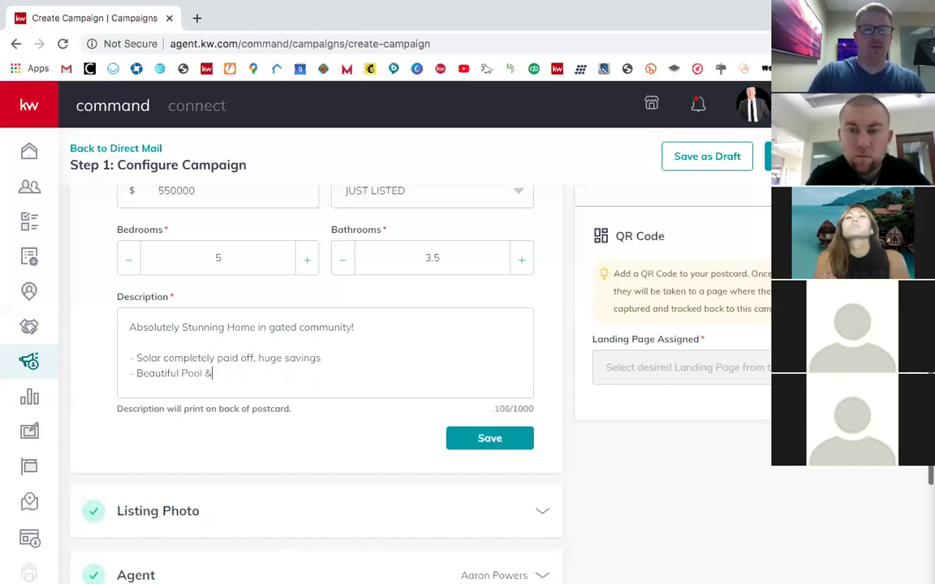
pyautogui.write(' & Spa')
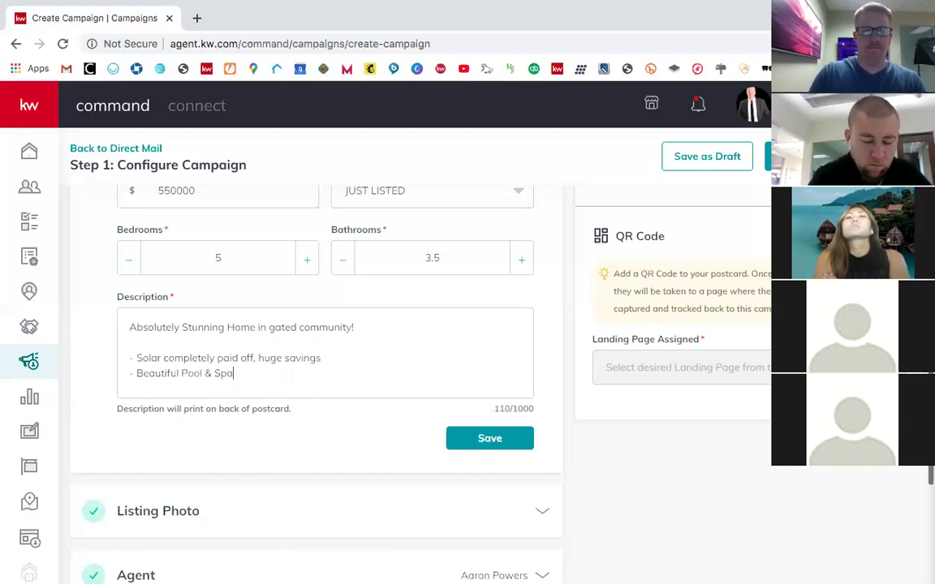
pyautogui.write('- Full RV Parking')
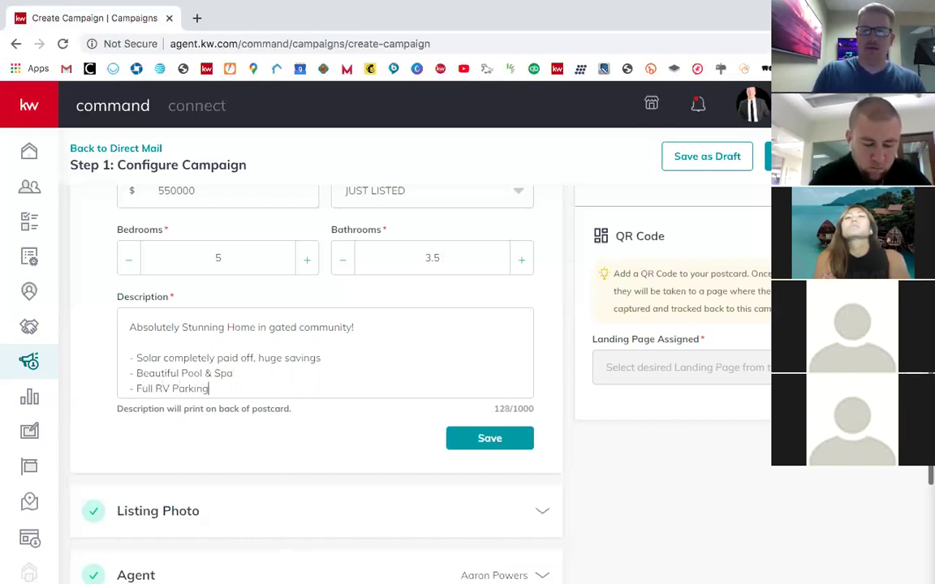
pyautogui.press('Return')
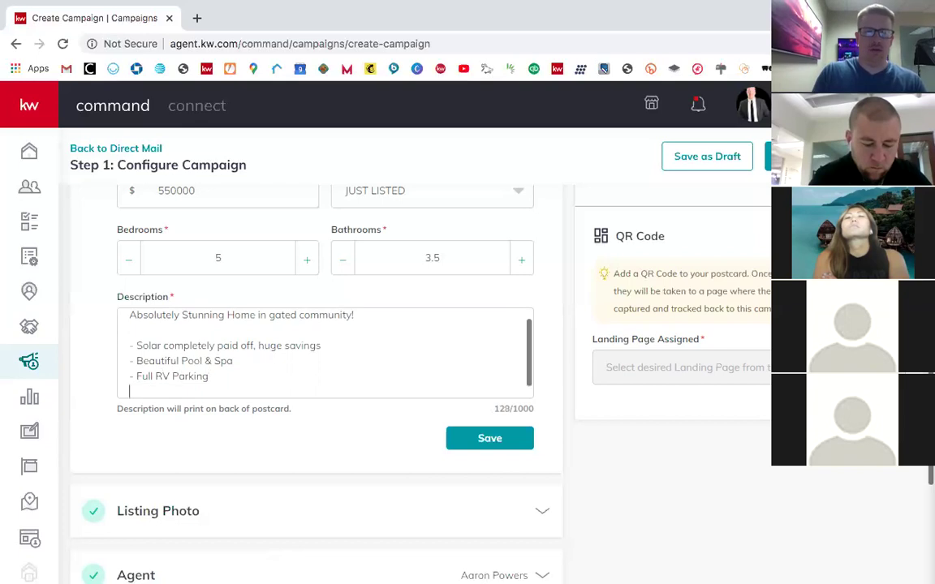
pyautogui.write('- ')
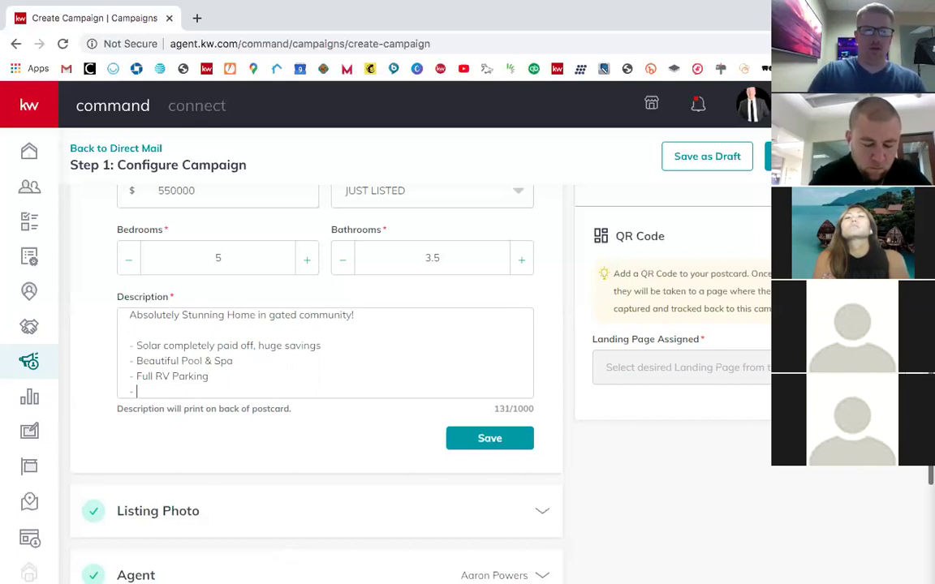
pyautogui.write('Oversized bedrooms')
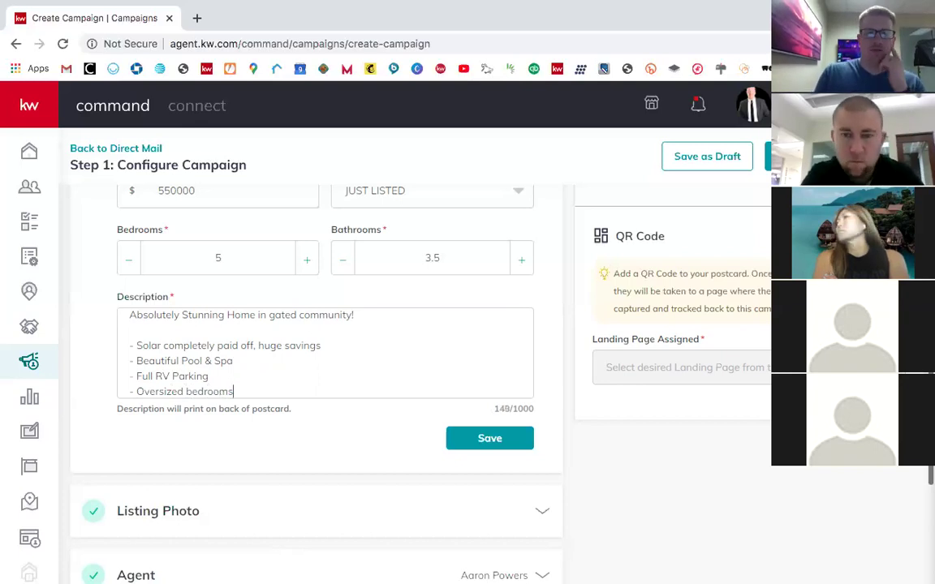
pyautogui.press('Return')
pyautogui.press('Return')
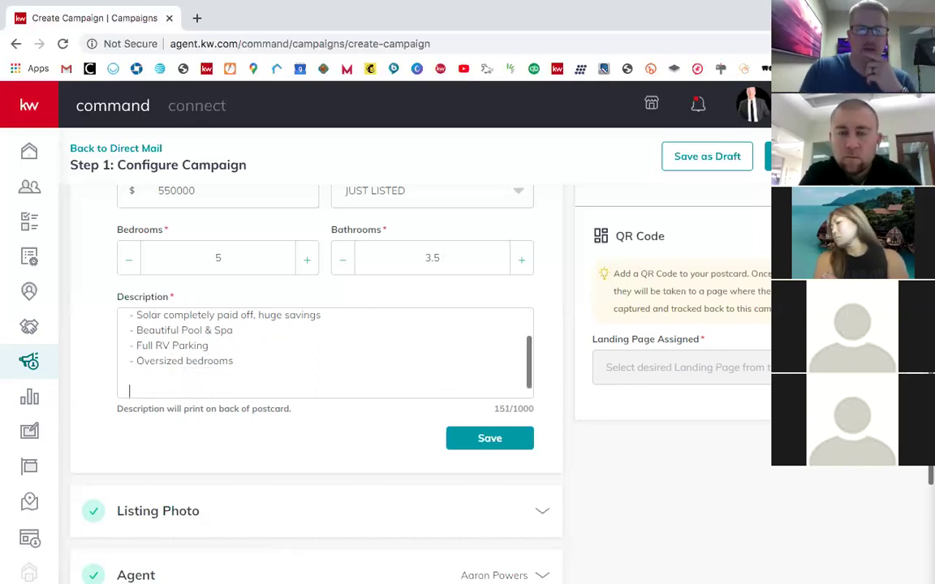
# Step: Close with 'Interested in the value of YOUR home? Call us TODAY!' and save the description
pyautogui.scroll(3, 442, 376)
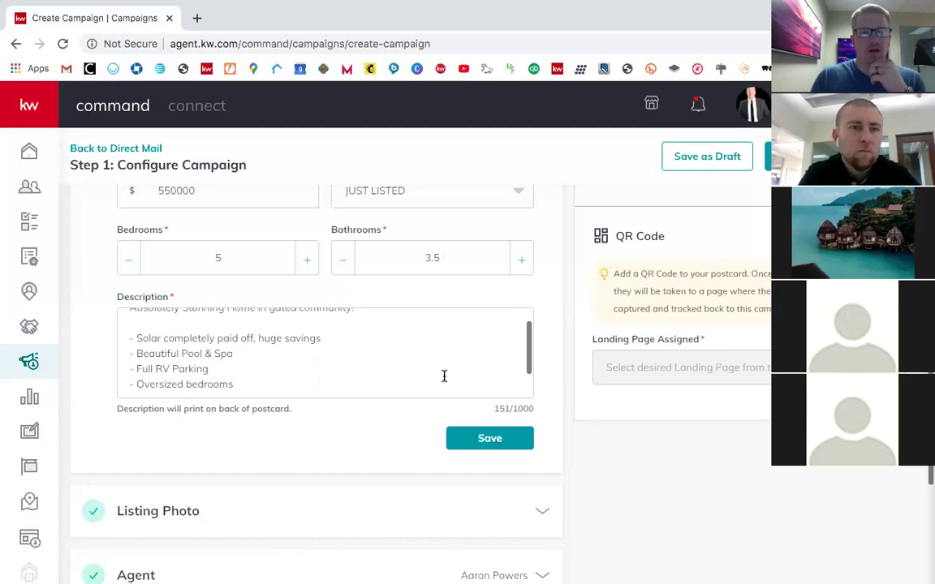
pyautogui.scroll(-3, 364, 354)
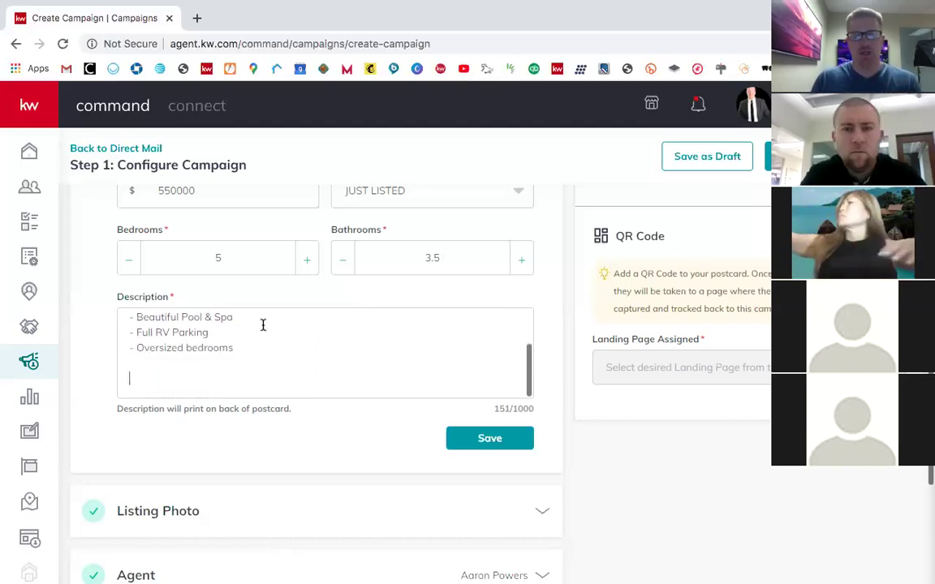
pyautogui.write('Int')
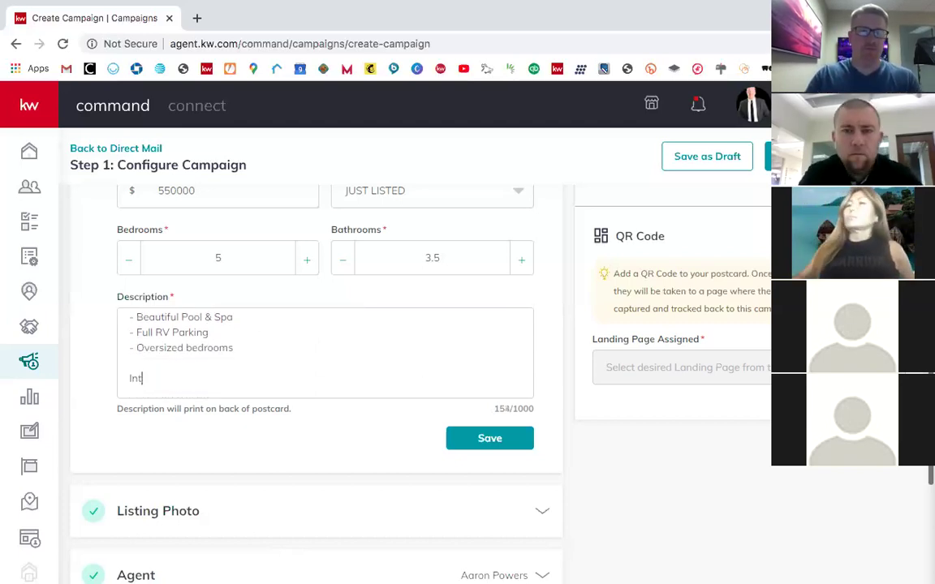
pyautogui.write('erested in the va')
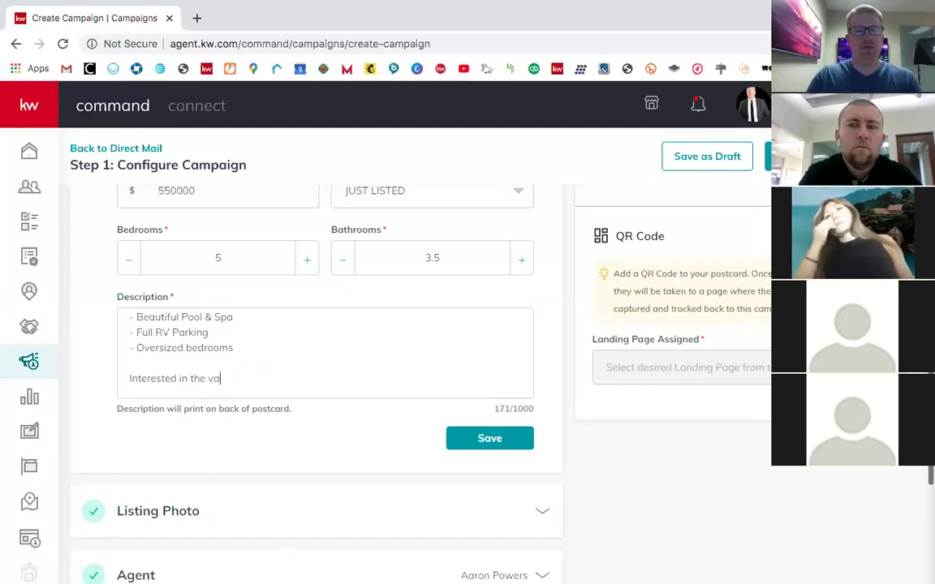
pyautogui.write('lue of YOUR home?')
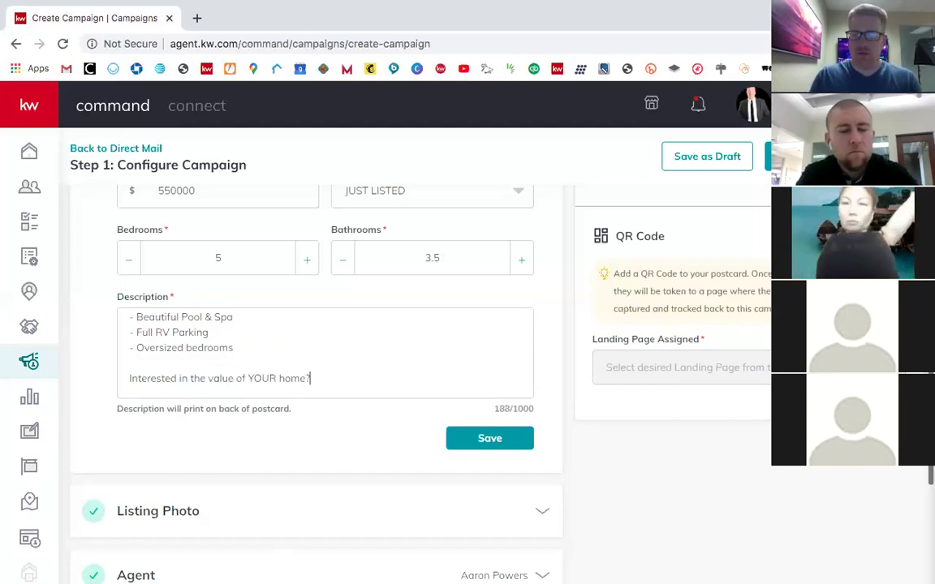
pyautogui.press('Return')
pyautogui.press('Return')
pyautogui.press('BackSpace')
pyautogui.write('Call us TODAY!')
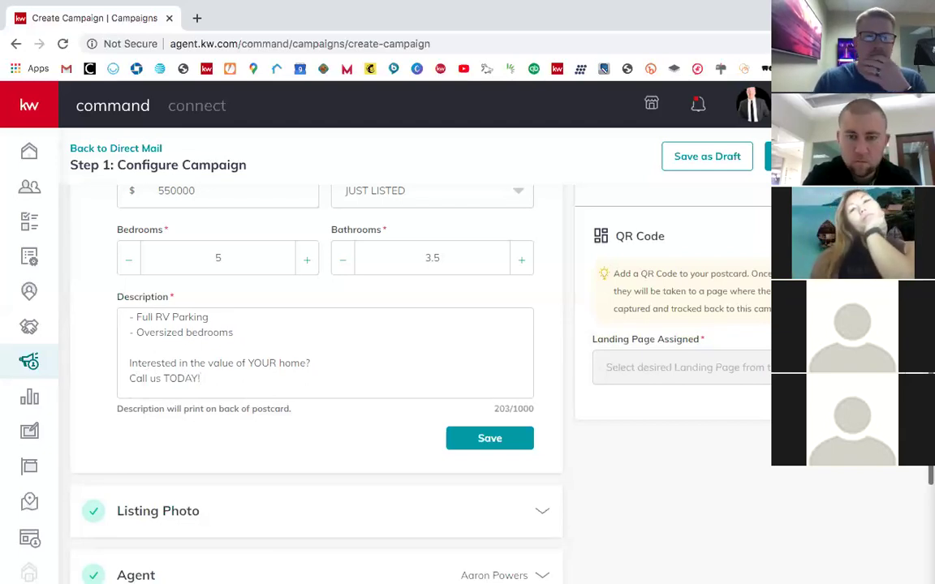
pyautogui.click(509, 440)
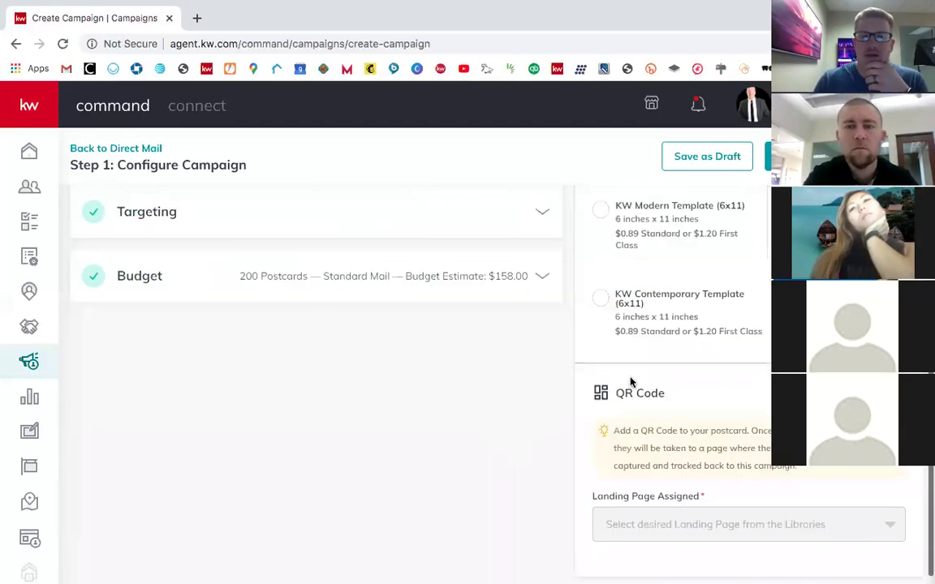
pyautogui.scroll(1, 726, 298)
pyautogui.scroll(-1, 726, 299)
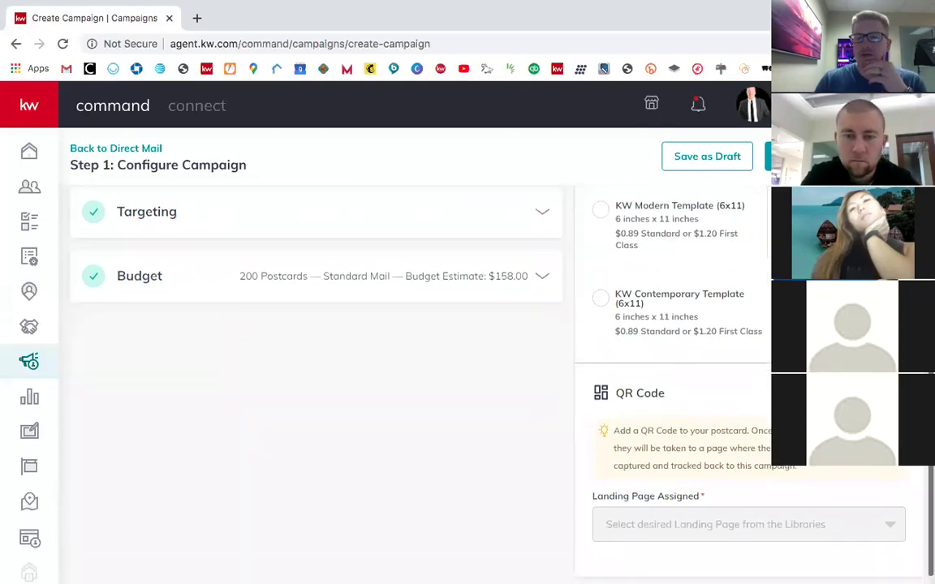
pyautogui.scroll(-1, 628, 408)
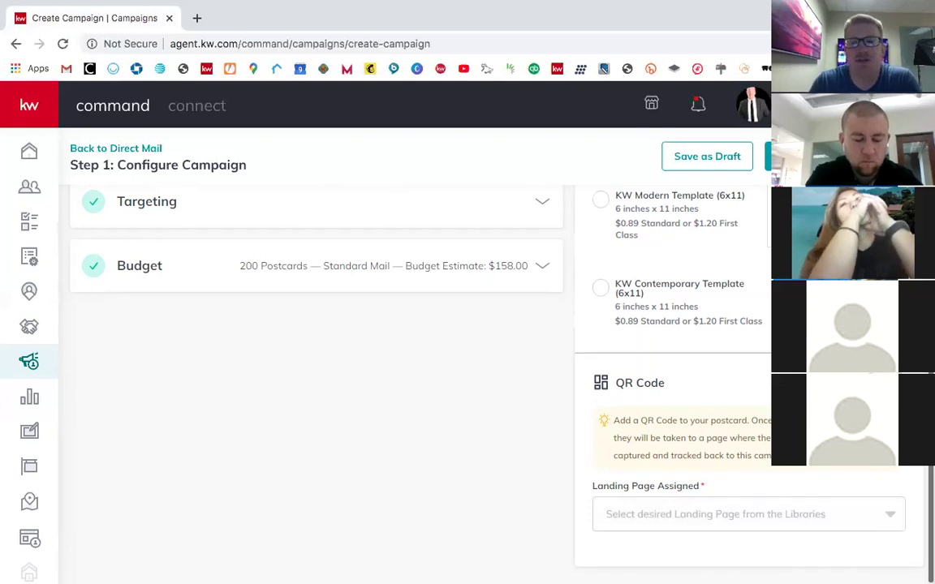
pyautogui.scroll(-1, 623, 456)
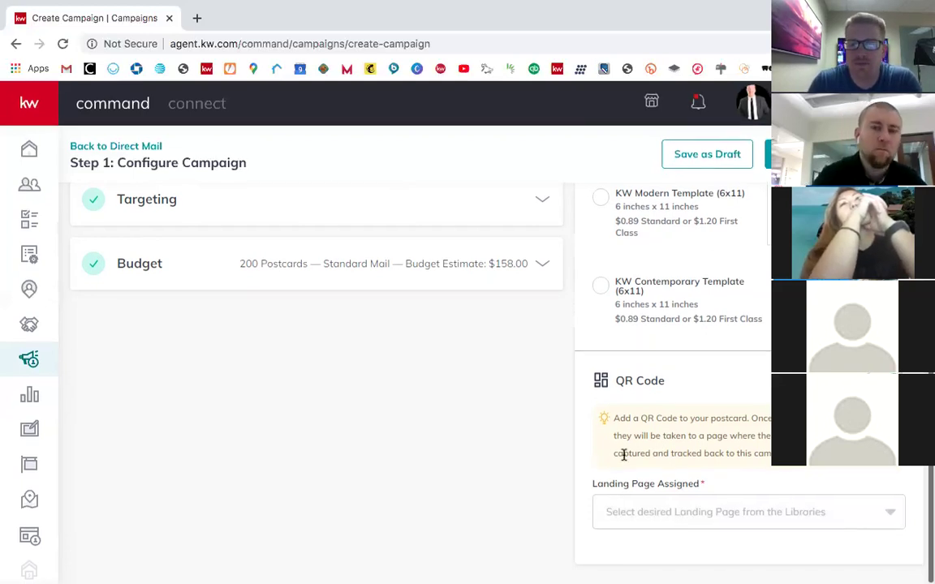
pyautogui.click(687, 503)
pyautogui.scroll(-1, 687, 442)
pyautogui.scroll(-3, 686, 442)
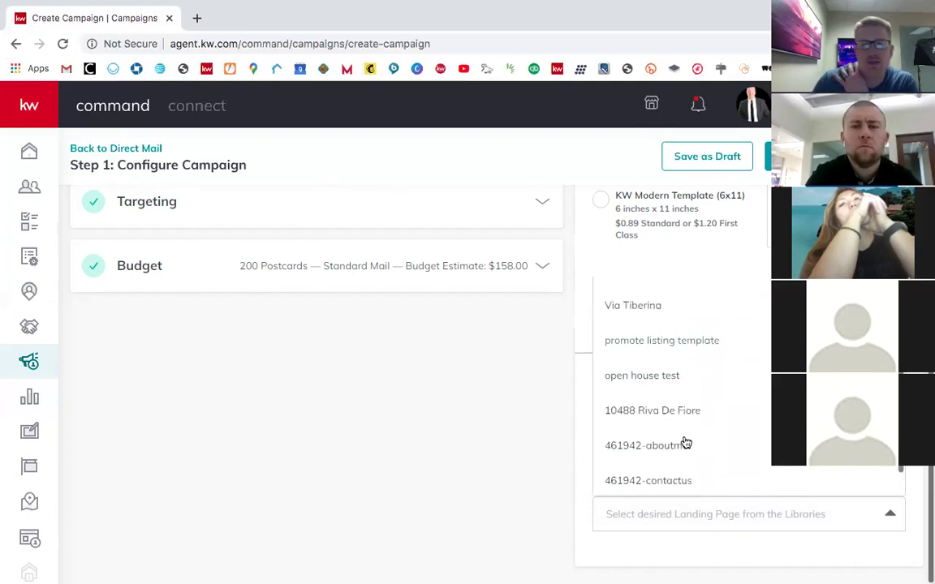
pyautogui.scroll(1, 721, 435)
pyautogui.scroll(-1, 706, 430)
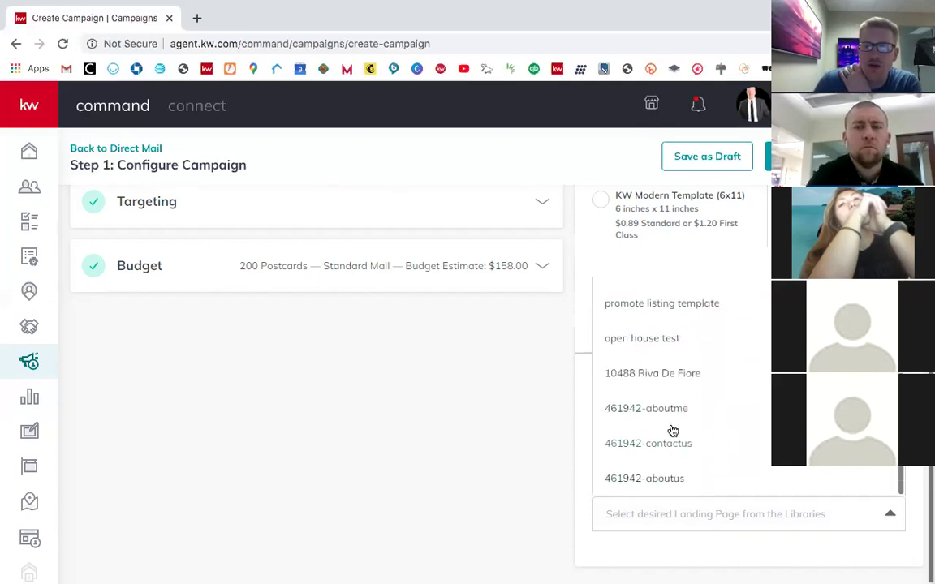
pyautogui.scroll(2, 672, 430)
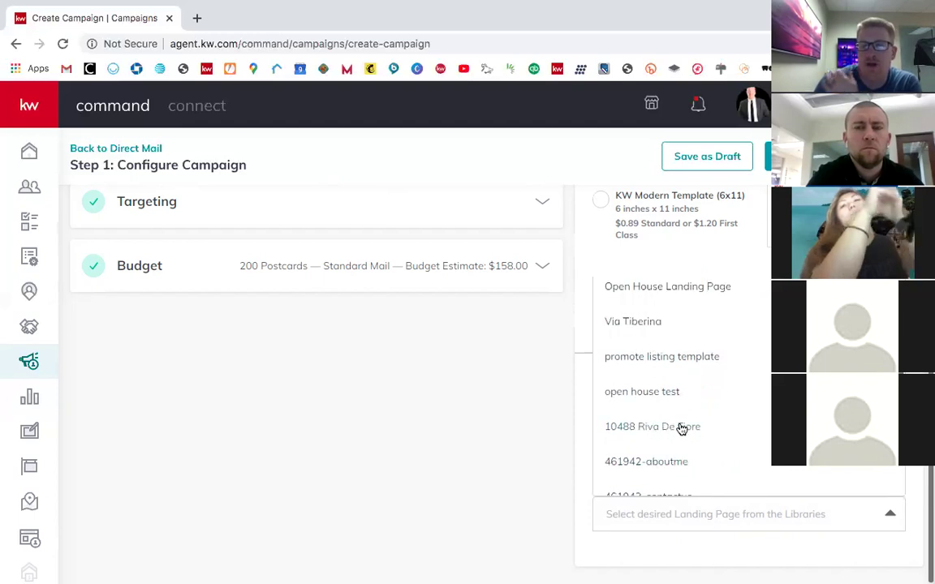
pyautogui.scroll(1, 717, 403)
pyautogui.scroll(1, 714, 390)
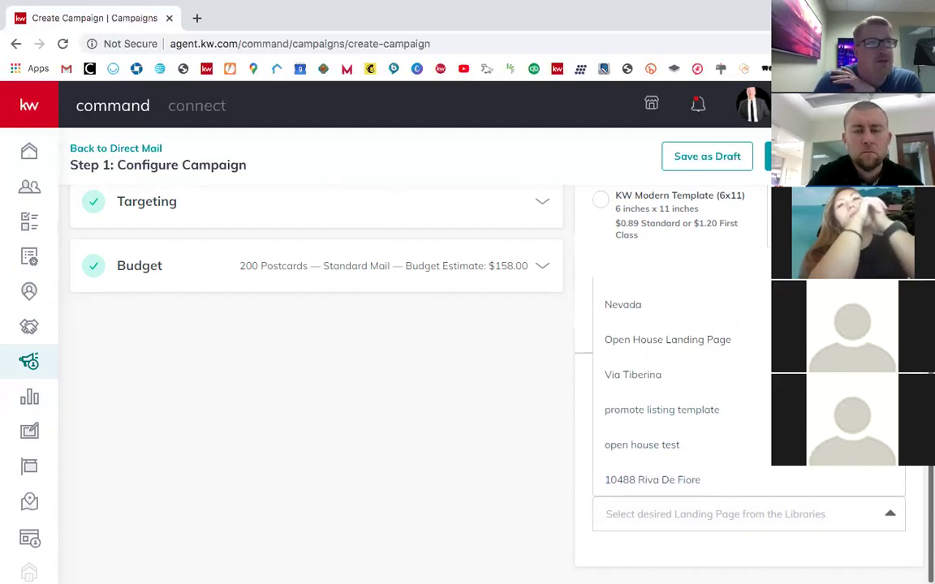
pyautogui.scroll(2, 699, 381)
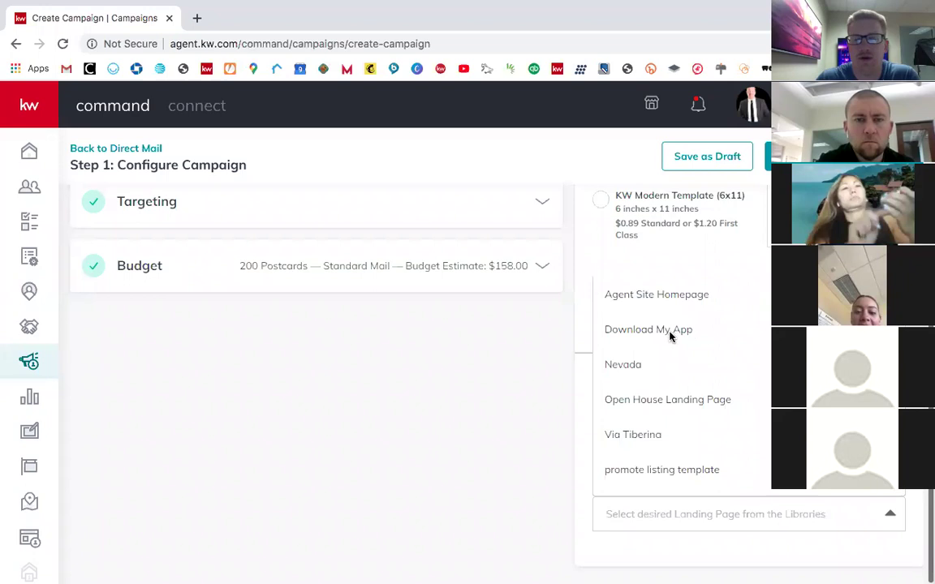
pyautogui.scroll(-3, 687, 426)
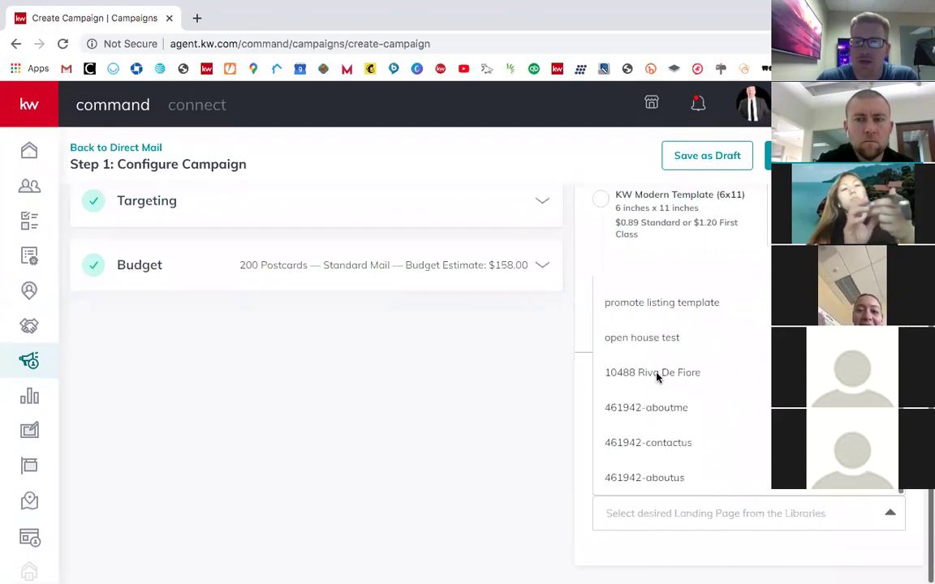
pyautogui.click(656, 373)
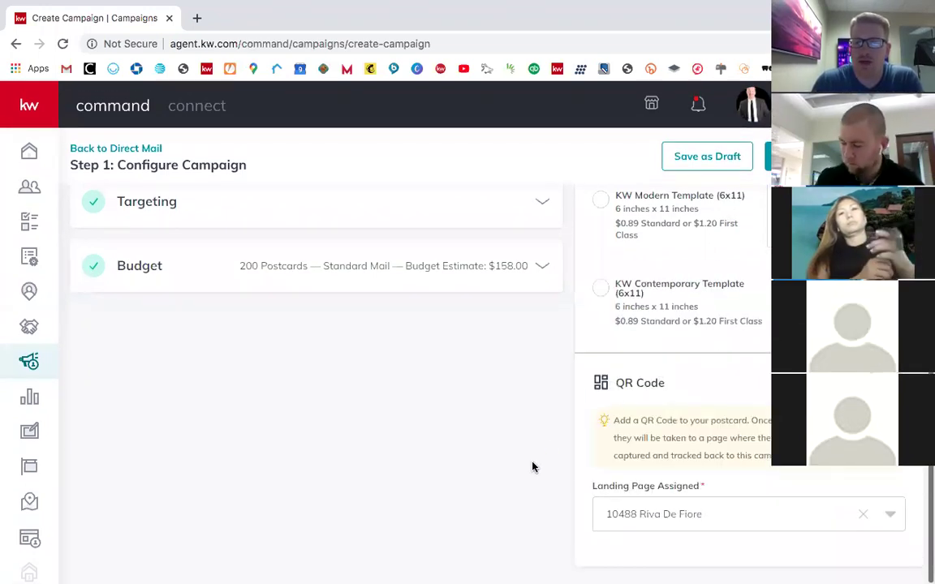
pyautogui.scroll(8, 588, 477)
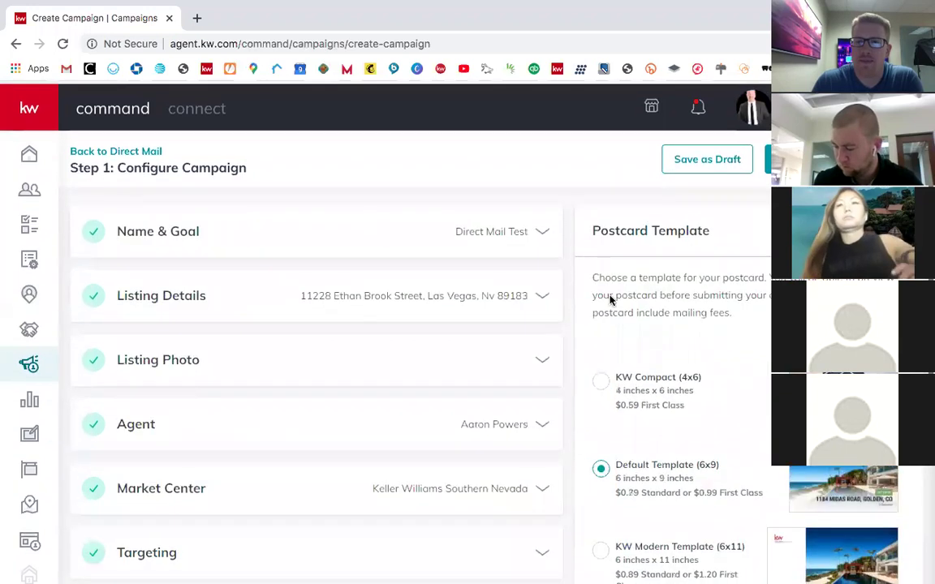
pyautogui.scroll(-1, 610, 348)
pyautogui.scroll(1, 609, 348)
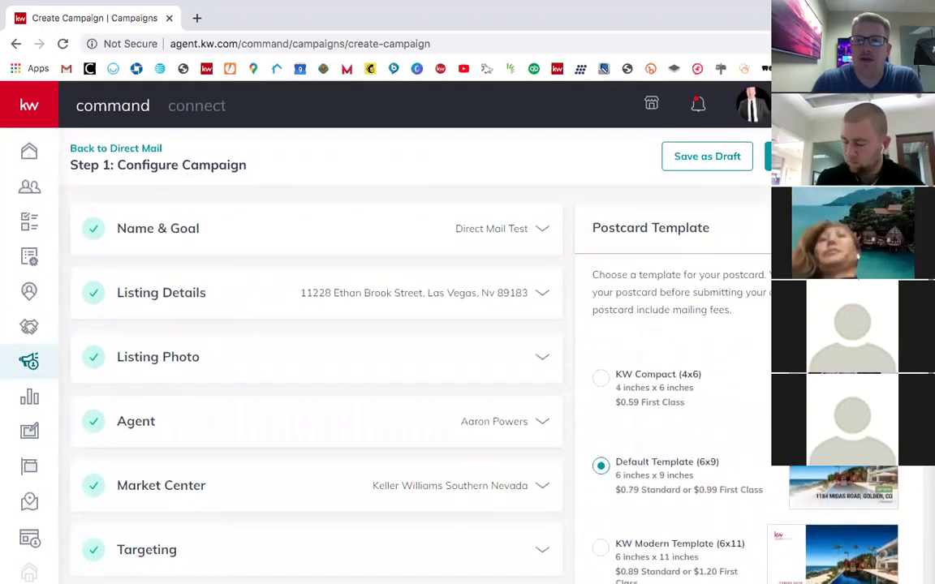
pyautogui.click(844, 487)
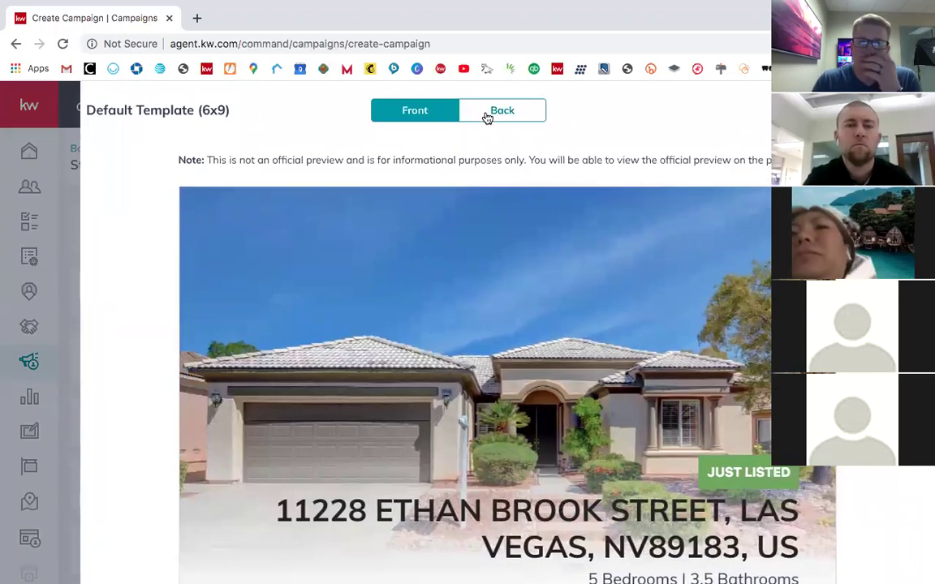
pyautogui.click(507, 116)
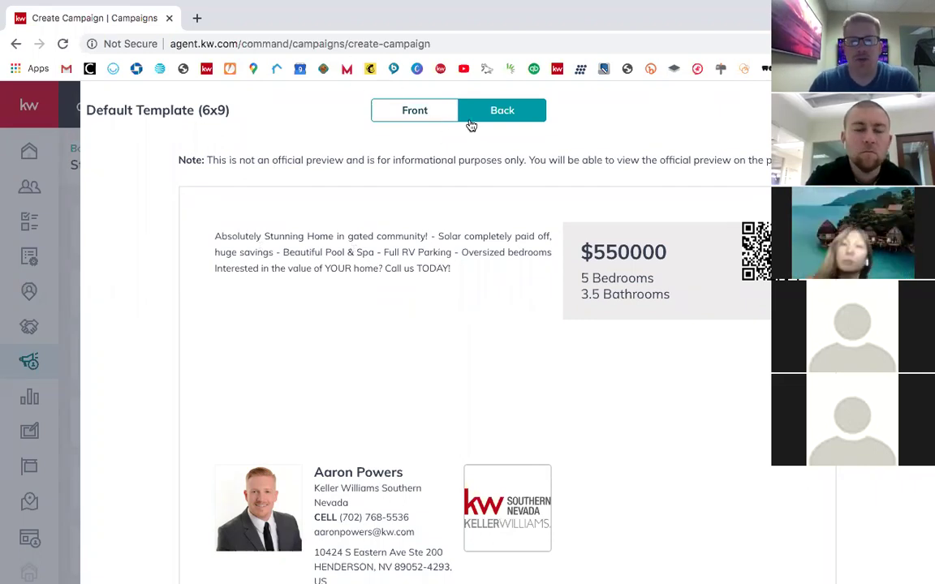
pyautogui.click(416, 110)
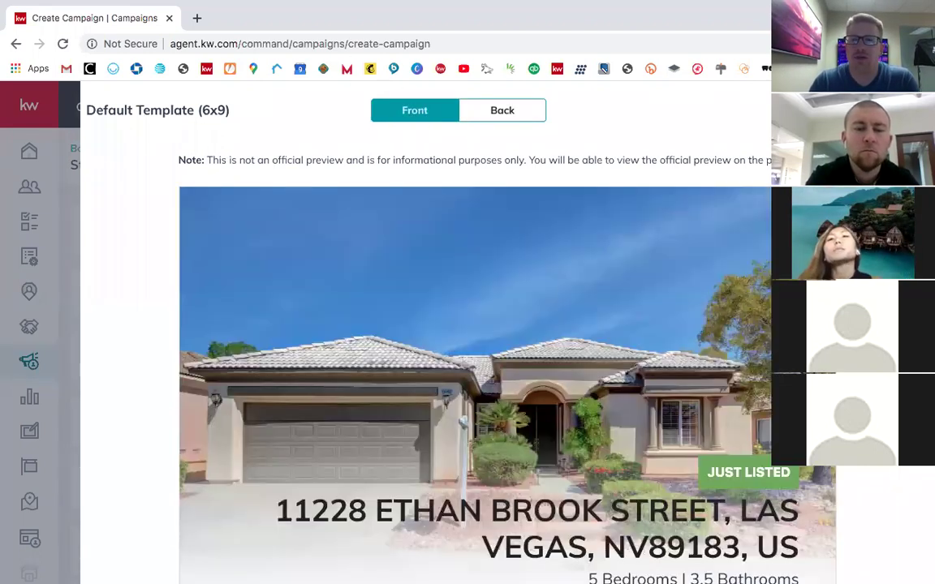
pyautogui.click(911, 110)
# Step: Submit the campaign and confirm Yes to create it, dismissing a stray context menu
pyautogui.scroll(-1, 579, 436)
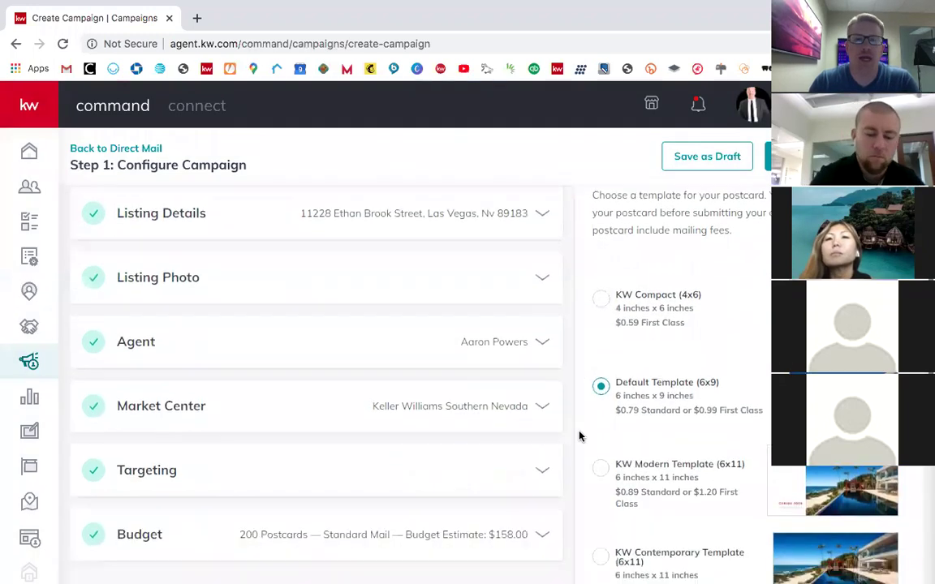
pyautogui.scroll(-2, 580, 437)
pyautogui.scroll(-1, 559, 380)
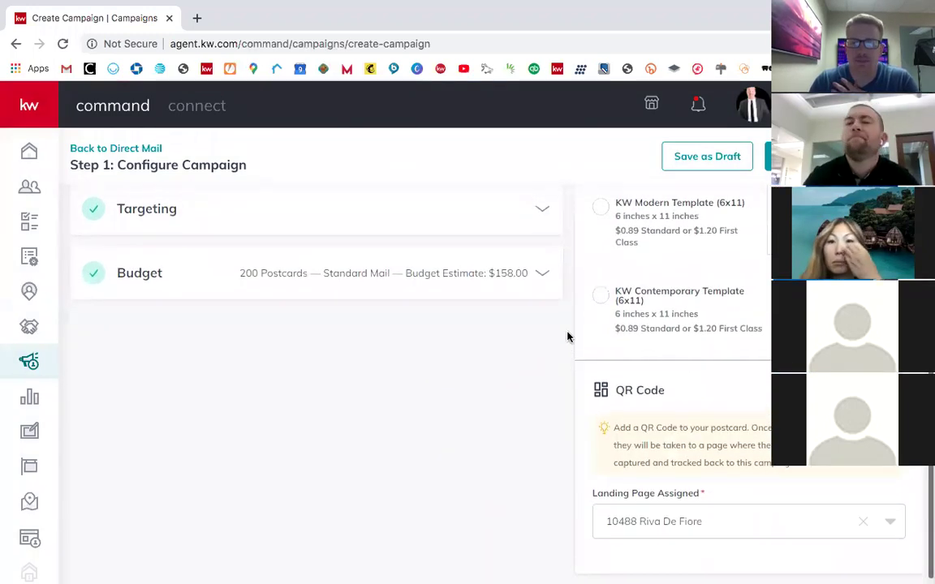
pyautogui.scroll(2, 568, 337)
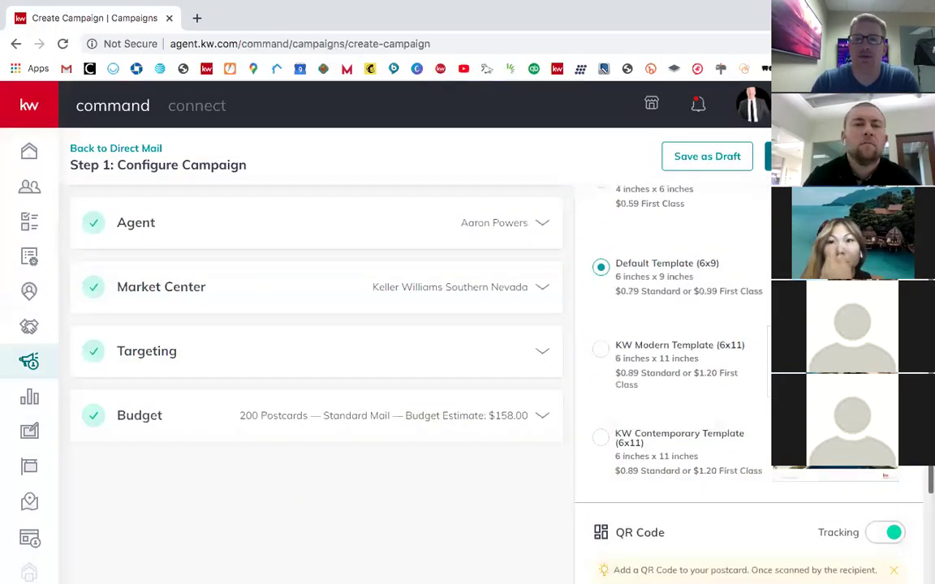
pyautogui.click(836, 156)
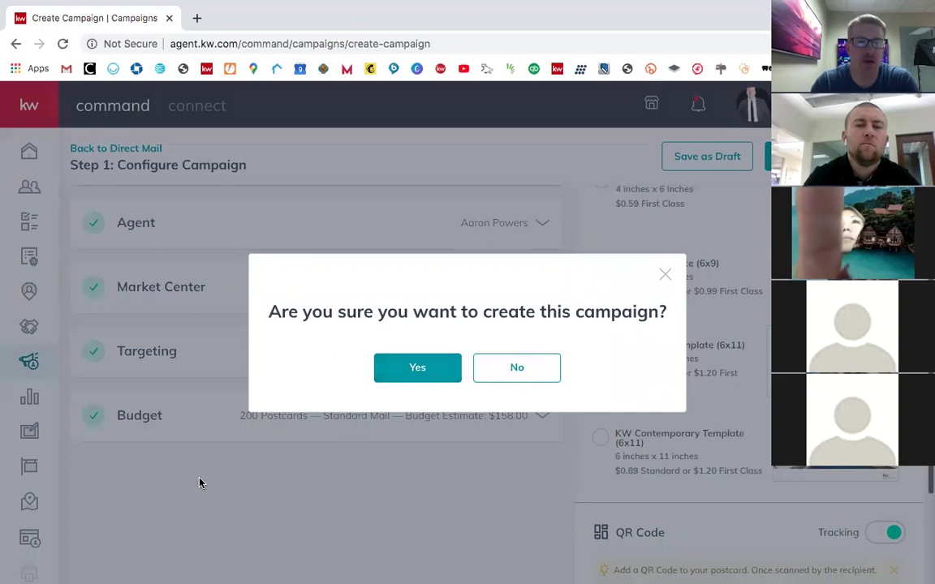
pyautogui.rightClick(435, 378)
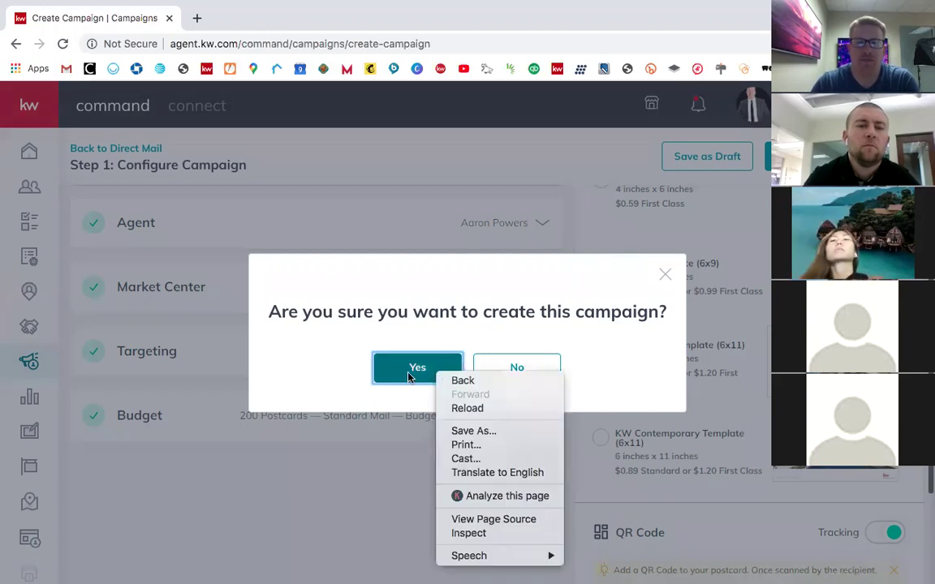
pyautogui.click(410, 378)
pyautogui.click(416, 368)
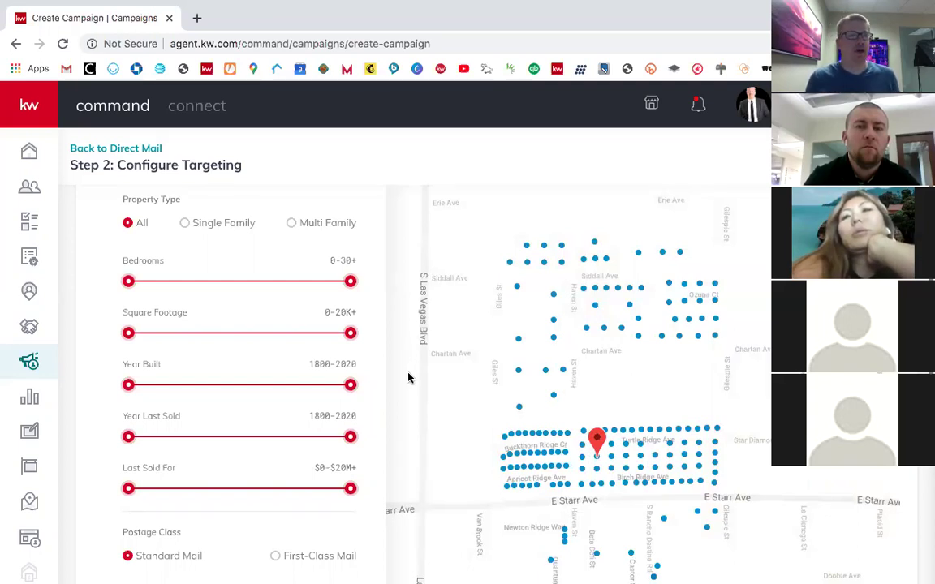
# Step: Pan the targeting map and check one of the 200 plotted target homes' address
pyautogui.scroll(3, 517, 316)
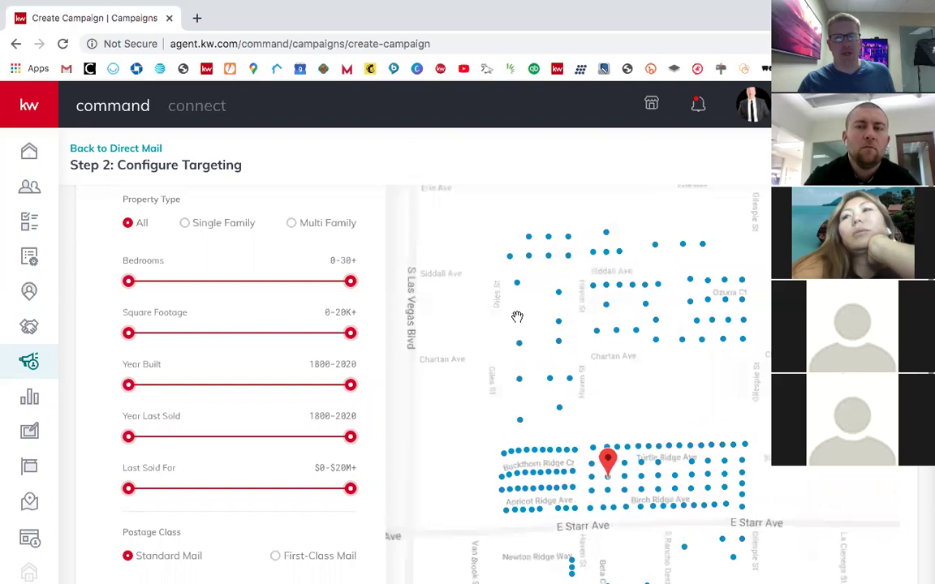
pyautogui.scroll(-3, 517, 317)
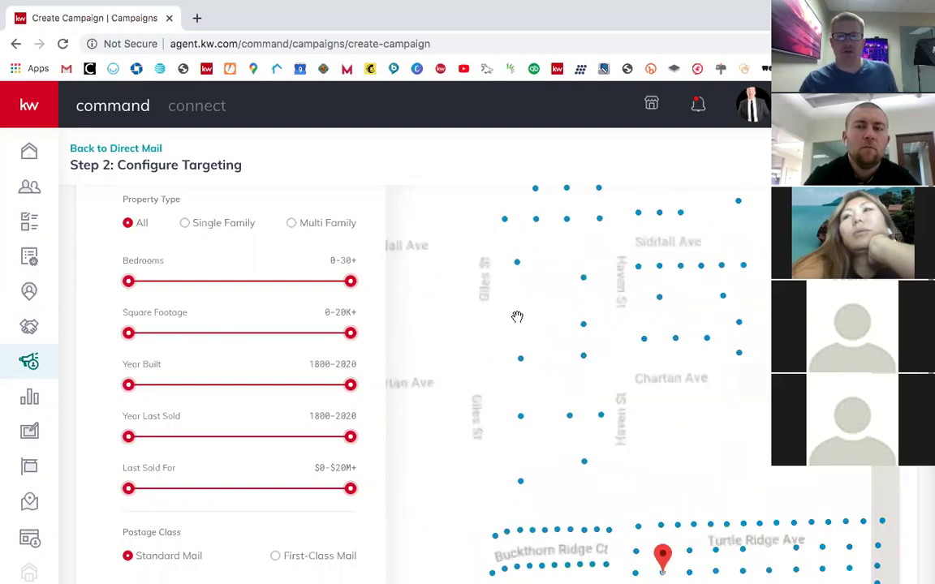
pyautogui.scroll(-3, 539, 351)
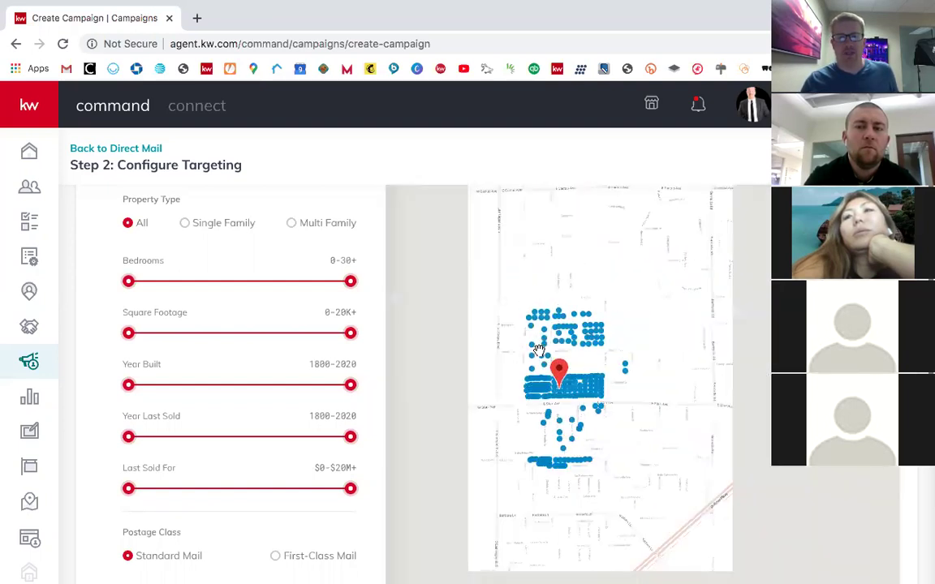
pyautogui.scroll(2, 537, 395)
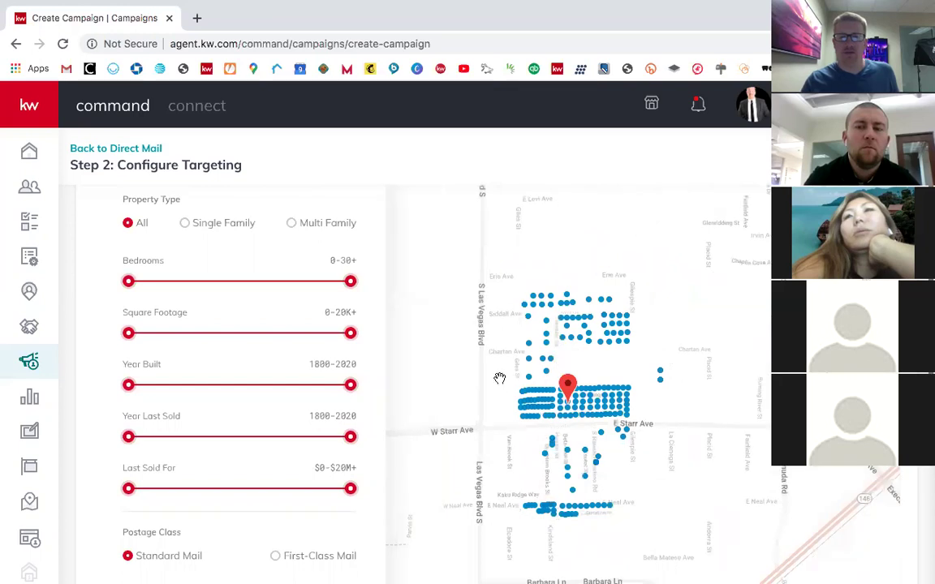
pyautogui.moveTo(504, 374); pyautogui.dragTo(527, 365)
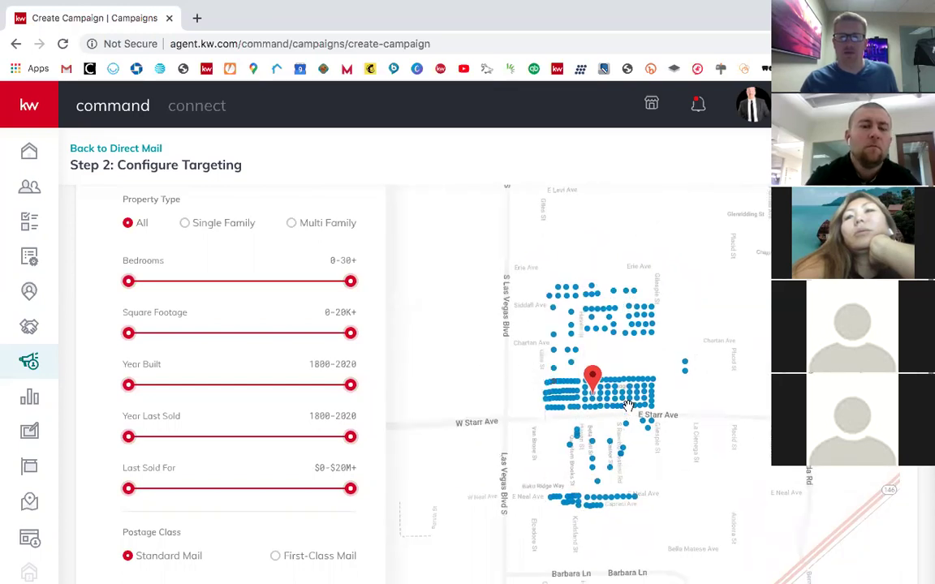
pyautogui.click(633, 411)
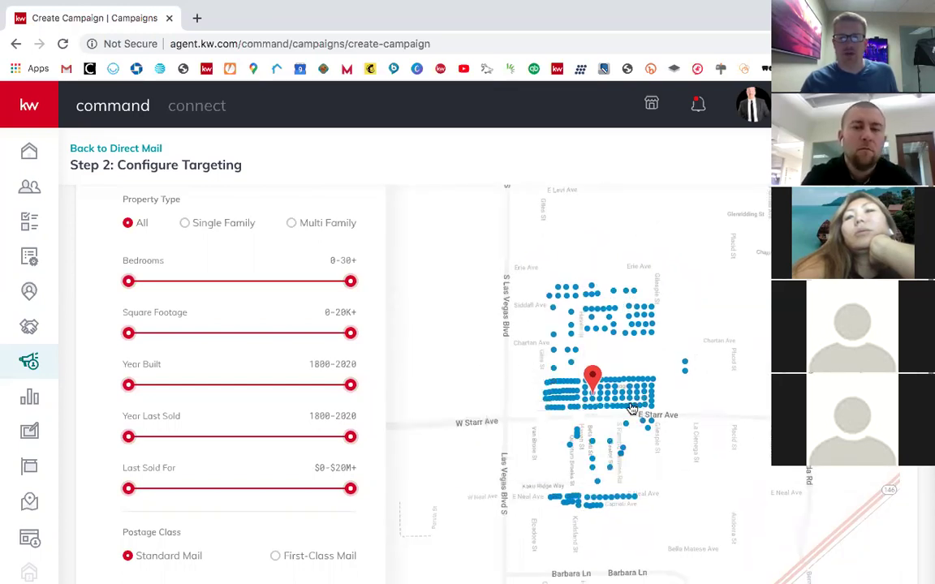
pyautogui.moveTo(641, 423)
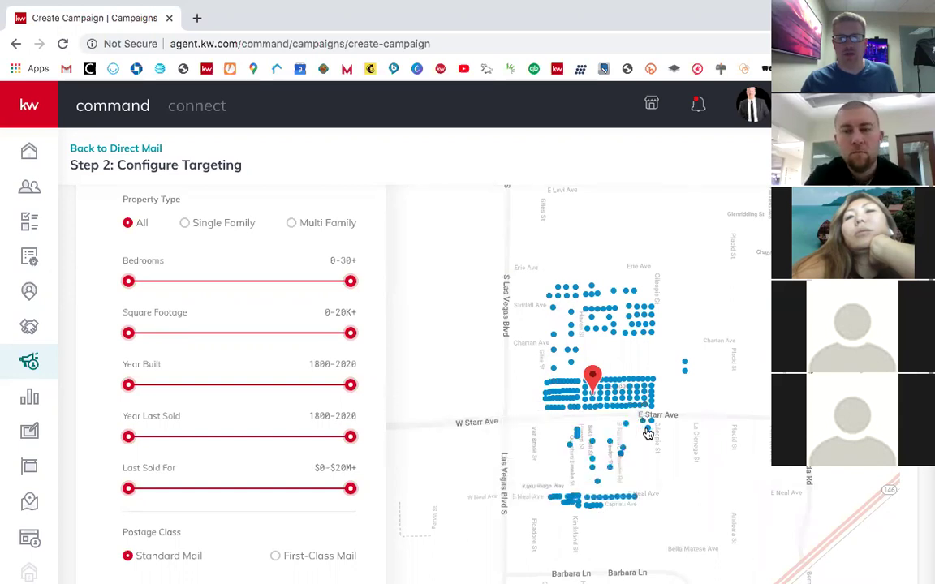
pyautogui.scroll(5, 230, 246)
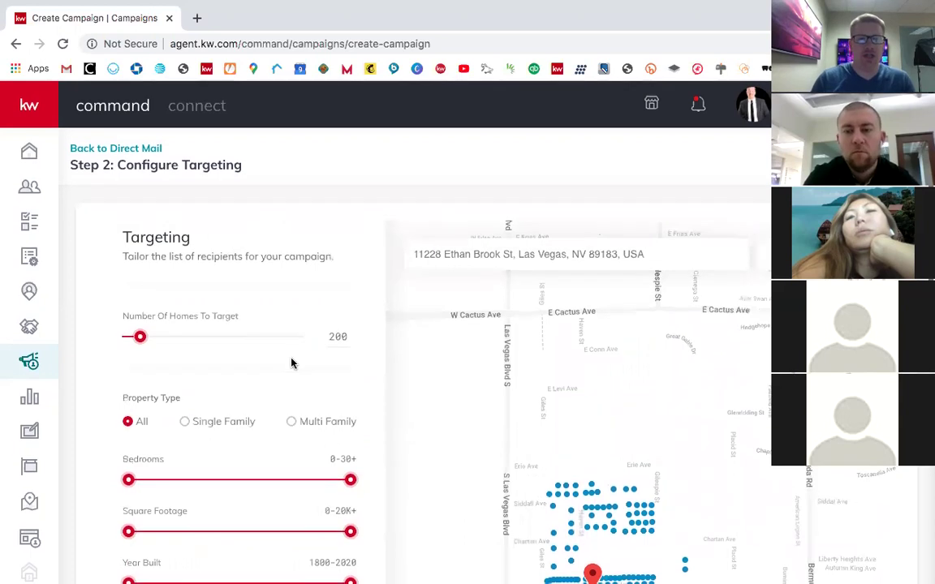
# Step: Change Number Of Homes To Target from 200 to 300 and pan the map over the added homes
pyautogui.scroll(-1, 292, 363)
pyautogui.scroll(1, 323, 387)
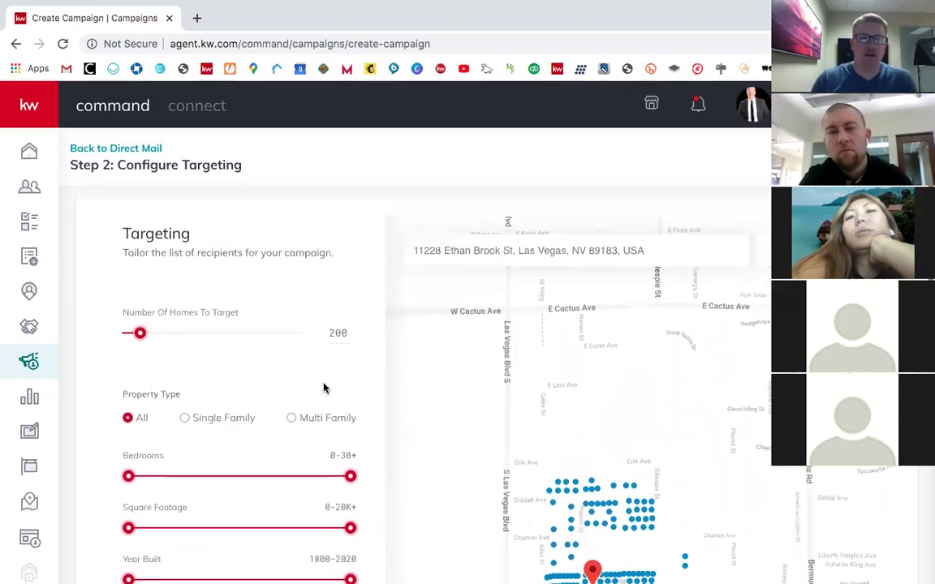
pyautogui.scroll(-3, 324, 388)
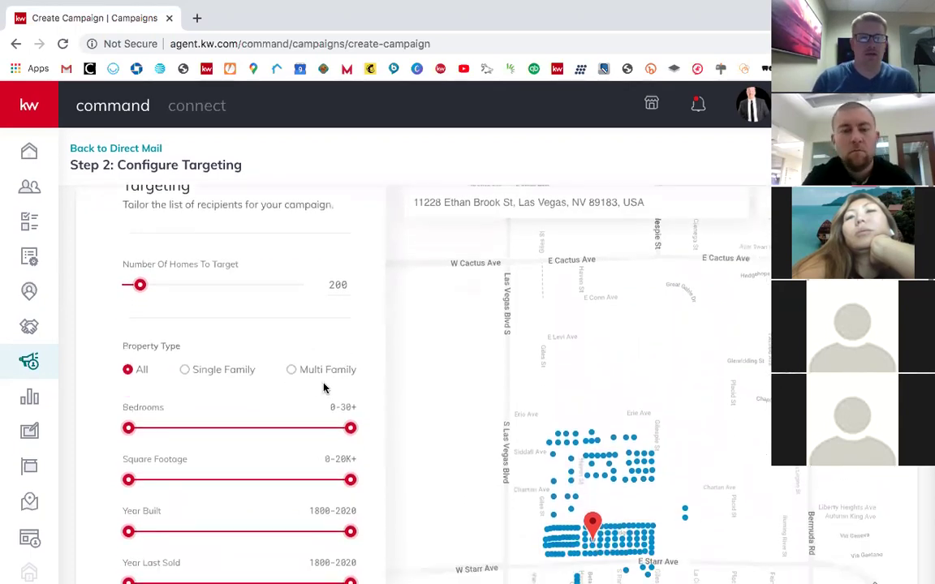
pyautogui.click(339, 283)
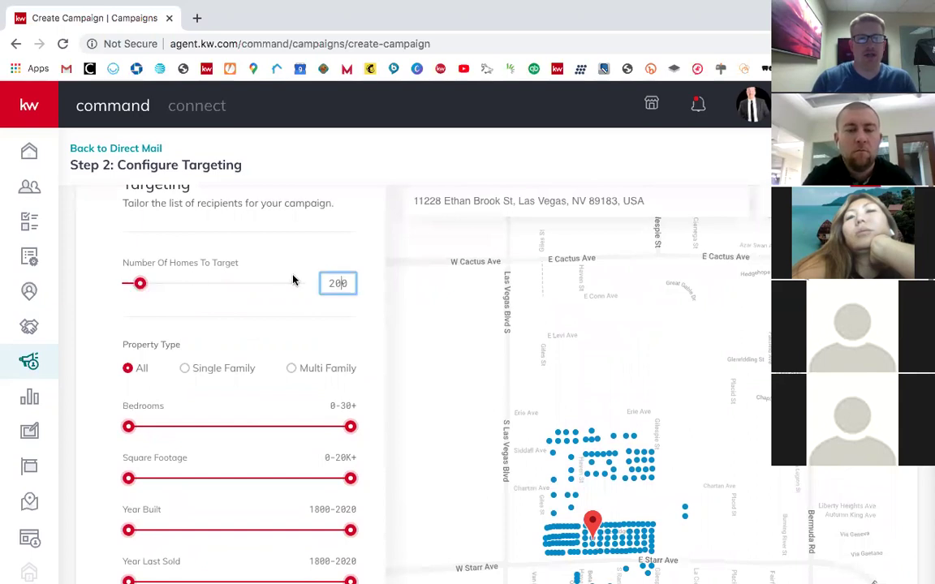
pyautogui.doubleClick(353, 283)
pyautogui.write('3')
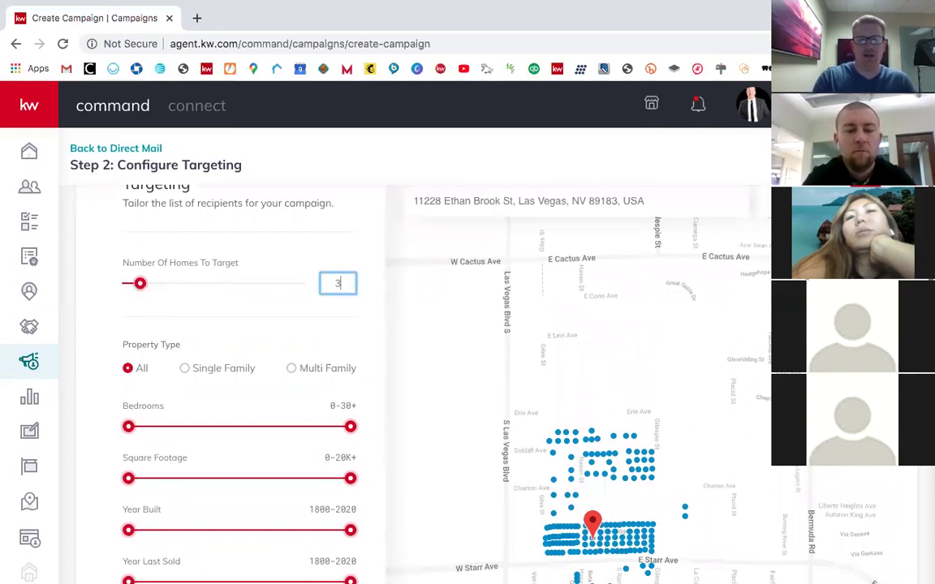
pyautogui.click(338, 253)
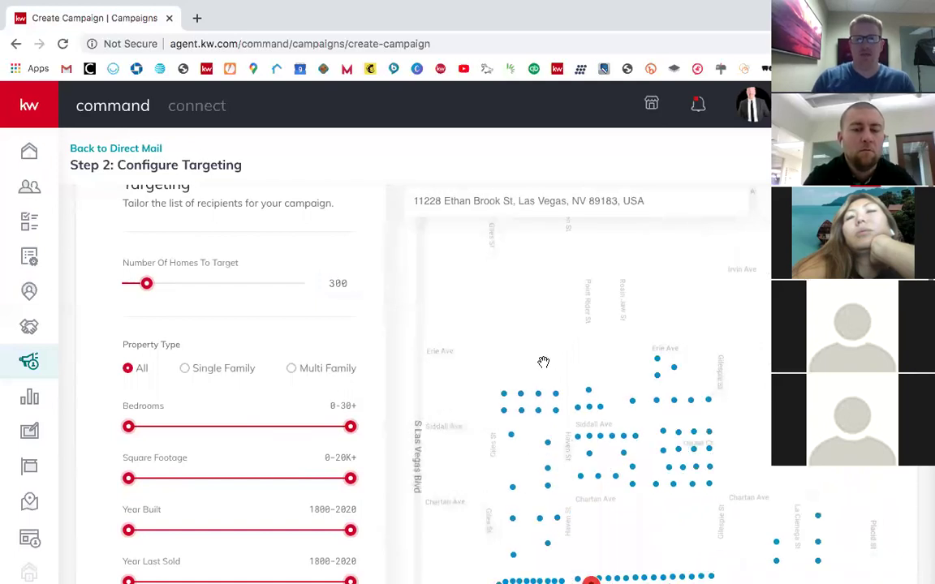
pyautogui.scroll(-2, 543, 362)
pyautogui.moveTo(543, 362); pyautogui.dragTo(545, 262)
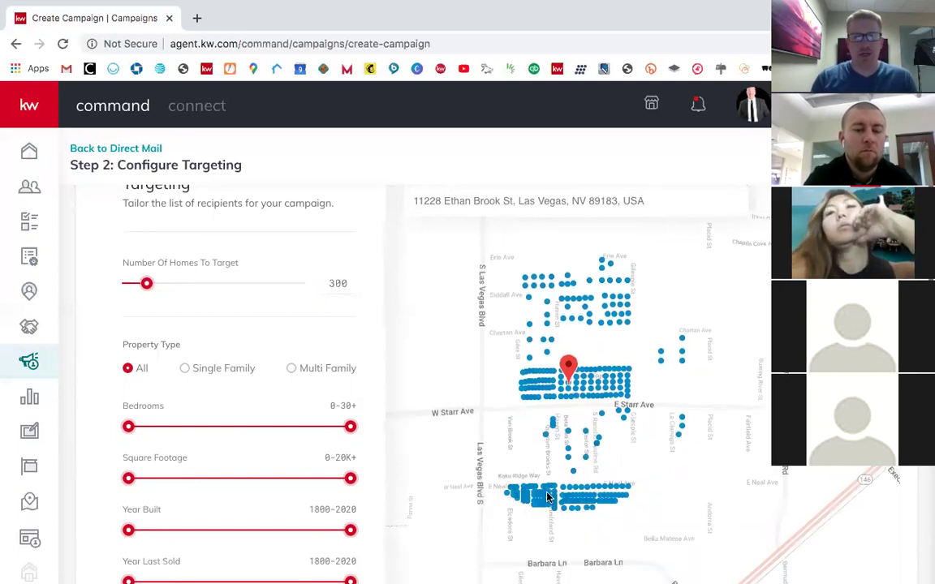
pyautogui.click(186, 368)
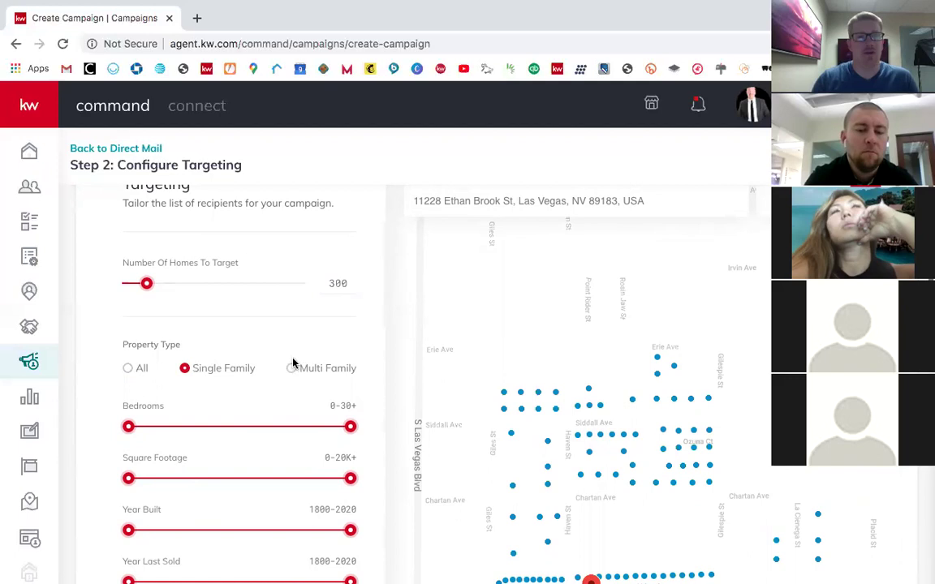
pyautogui.click(127, 368)
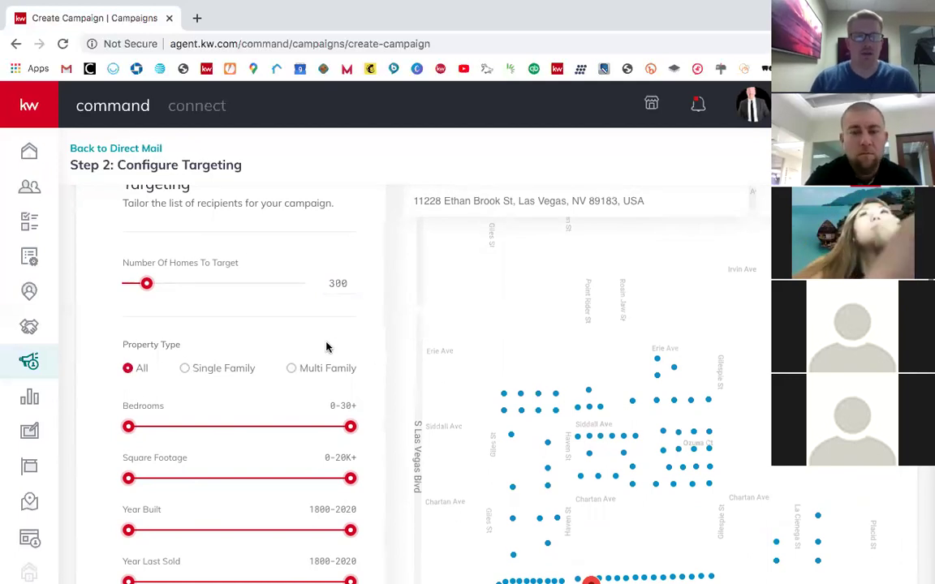
pyautogui.scroll(-3, 326, 347)
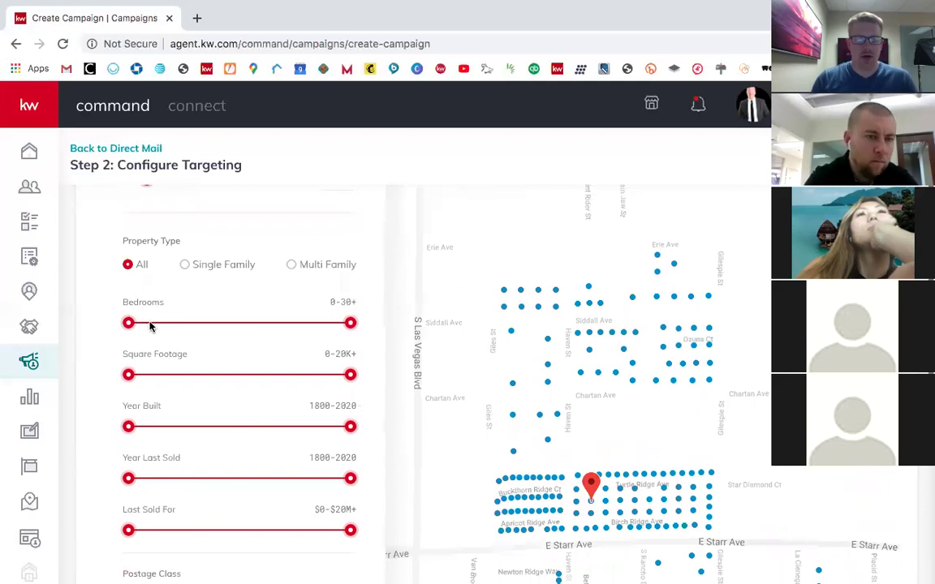
pyautogui.click(150, 324)
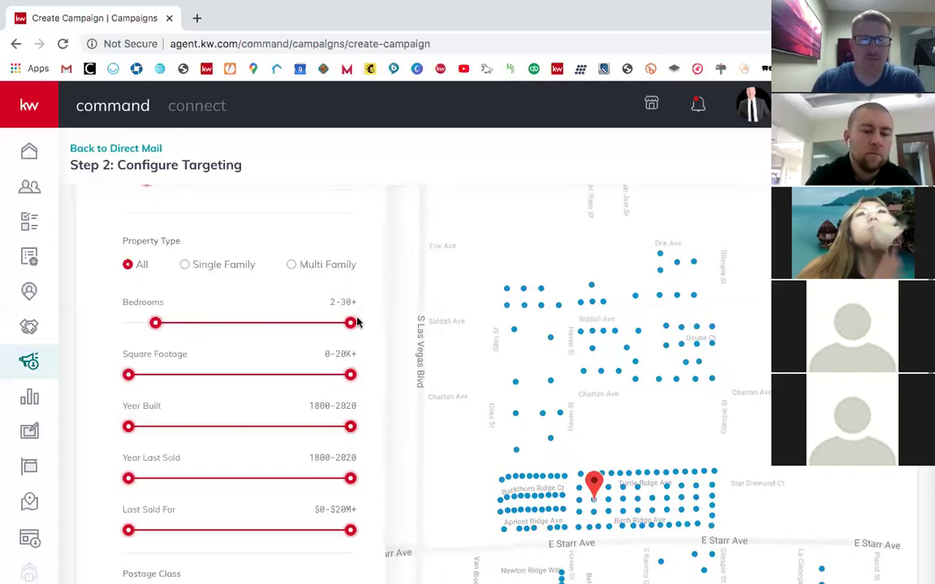
pyautogui.moveTo(351, 323); pyautogui.dragTo(84, 334)
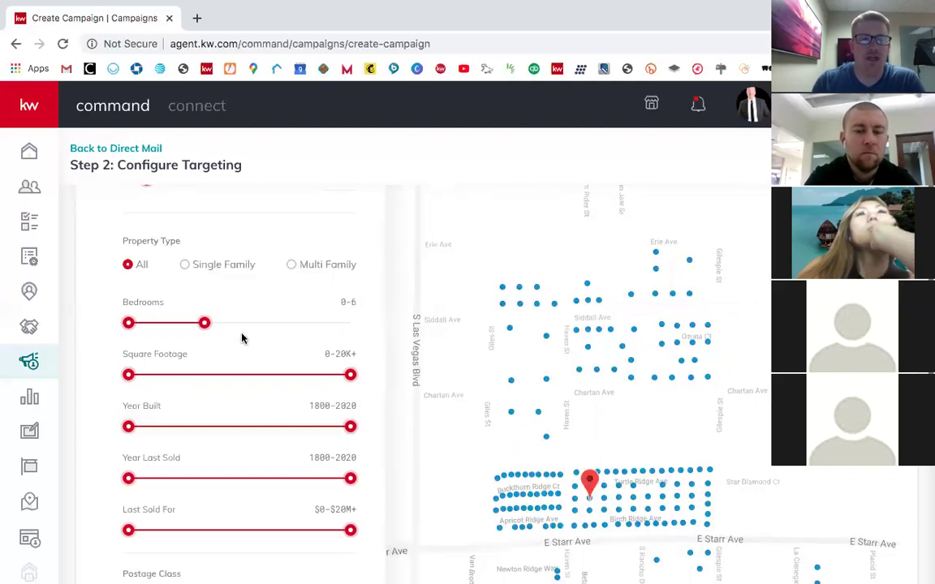
pyautogui.moveTo(308, 329); pyautogui.dragTo(354, 306)
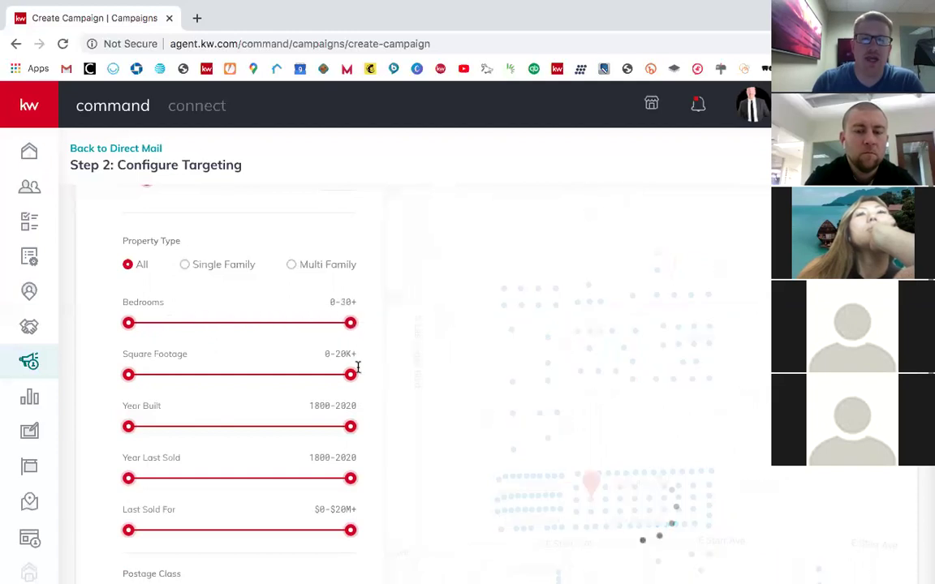
pyautogui.scroll(-1, 354, 367)
pyautogui.scroll(-1, 322, 336)
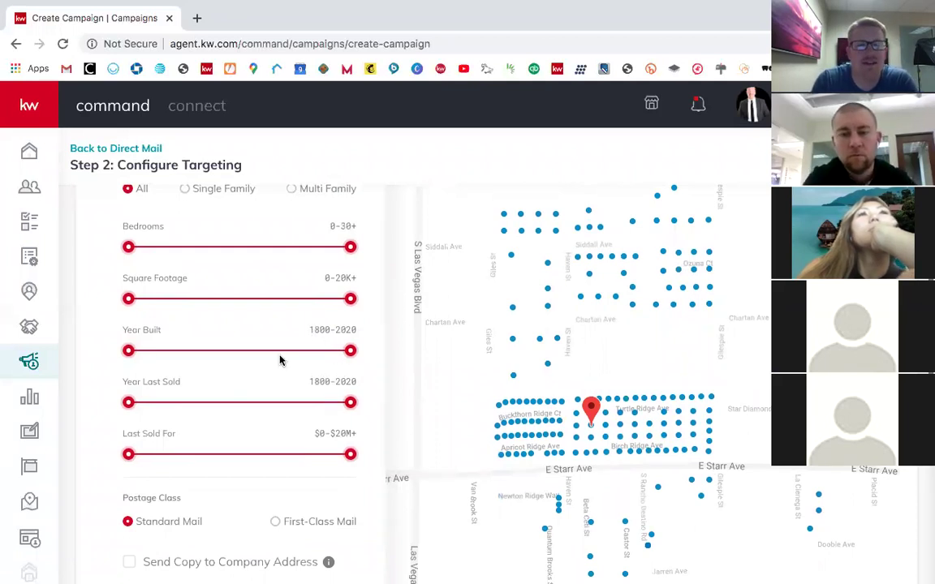
pyautogui.scroll(-1, 284, 365)
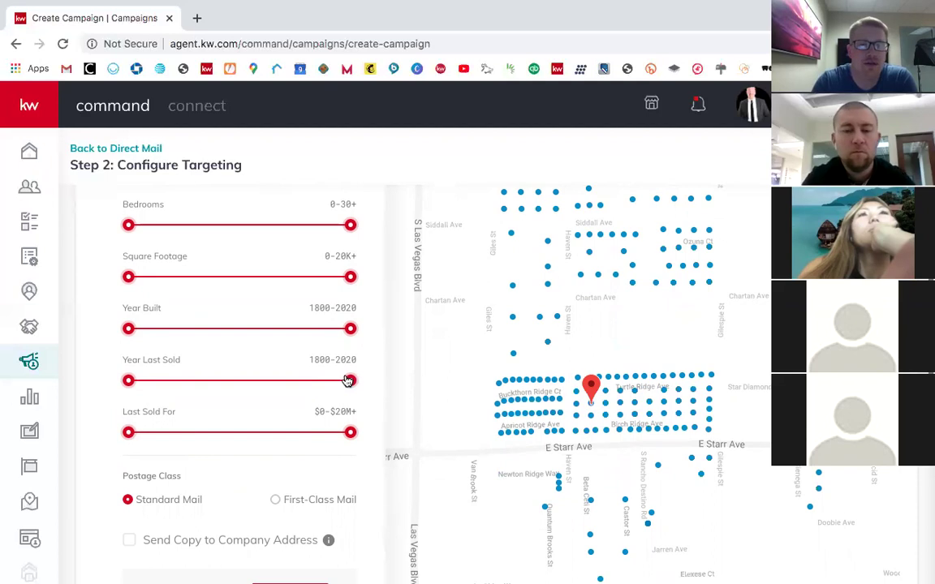
pyautogui.moveTo(347, 382); pyautogui.dragTo(342, 385)
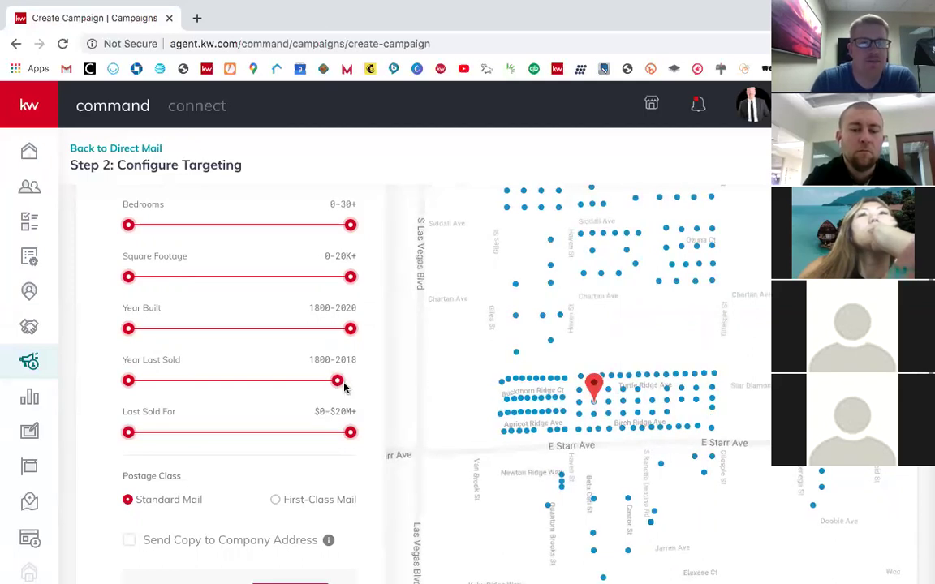
pyautogui.moveTo(341, 390); pyautogui.dragTo(351, 382)
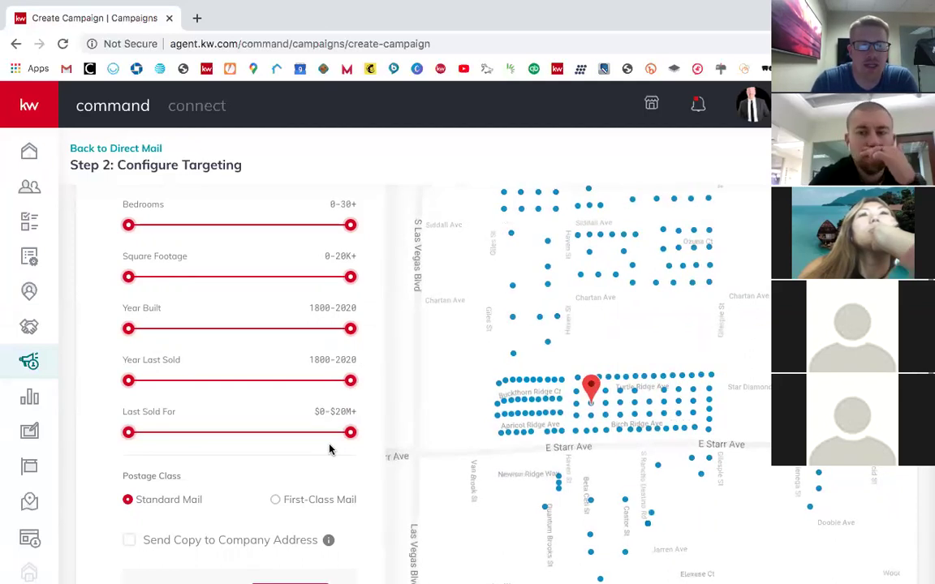
pyautogui.scroll(-3, 330, 447)
pyautogui.scroll(-1, 329, 446)
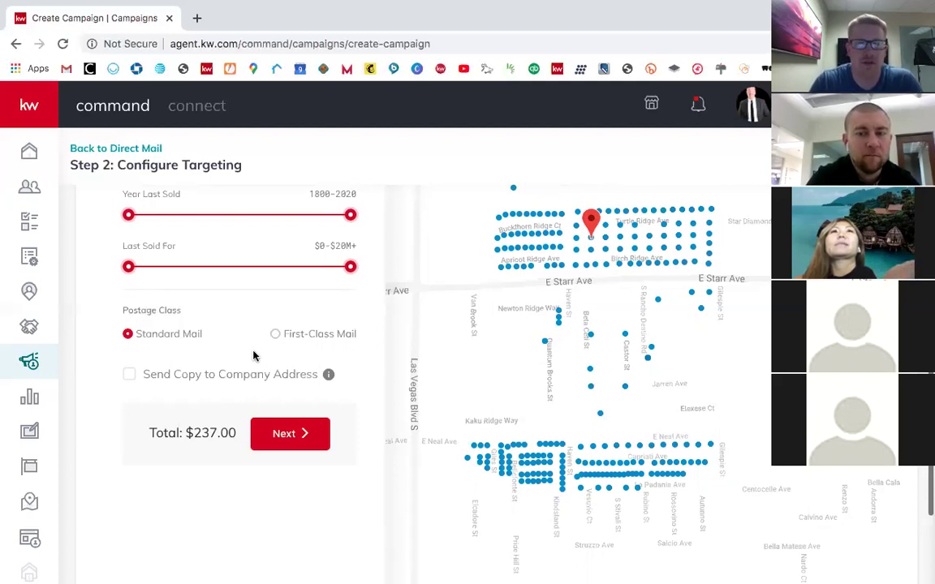
pyautogui.scroll(-1, 260, 346)
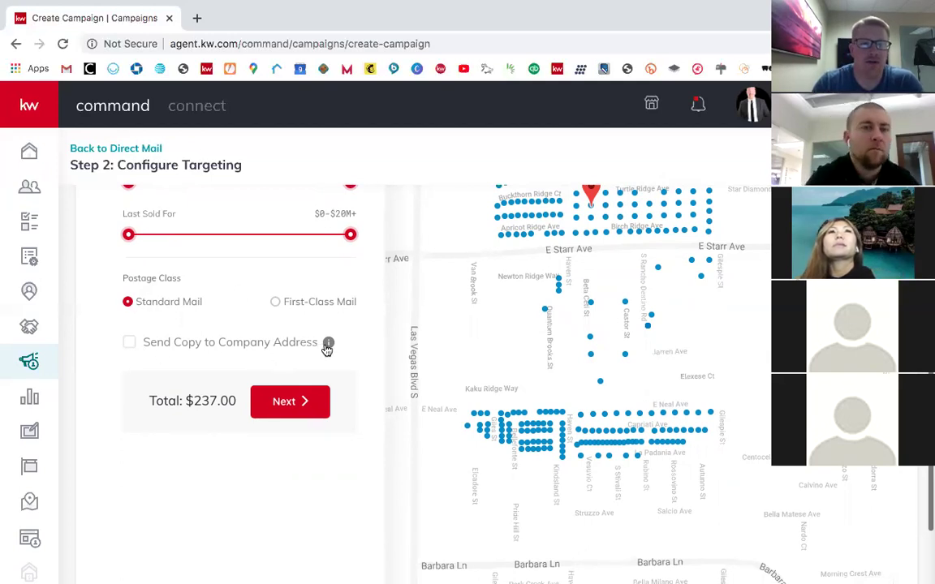
# Step: Tick Send Copy to Company Address, bringing the targeting total to $237.79
pyautogui.moveTo(328, 348)
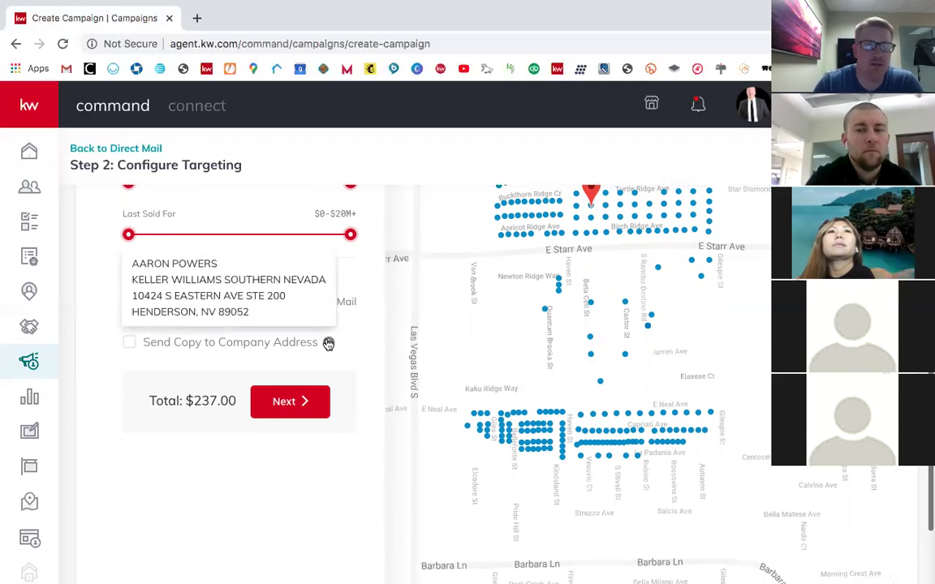
pyautogui.click(131, 341)
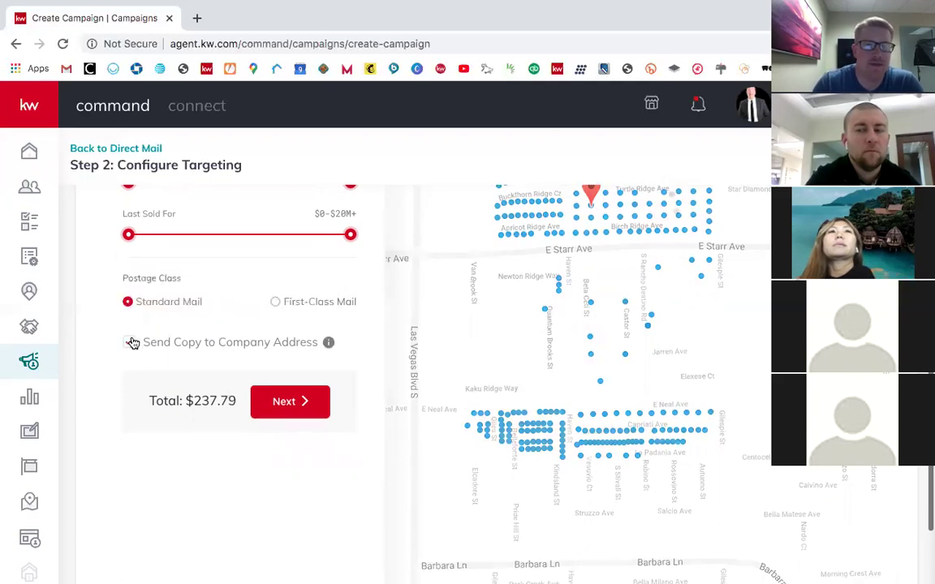
pyautogui.click(131, 341)
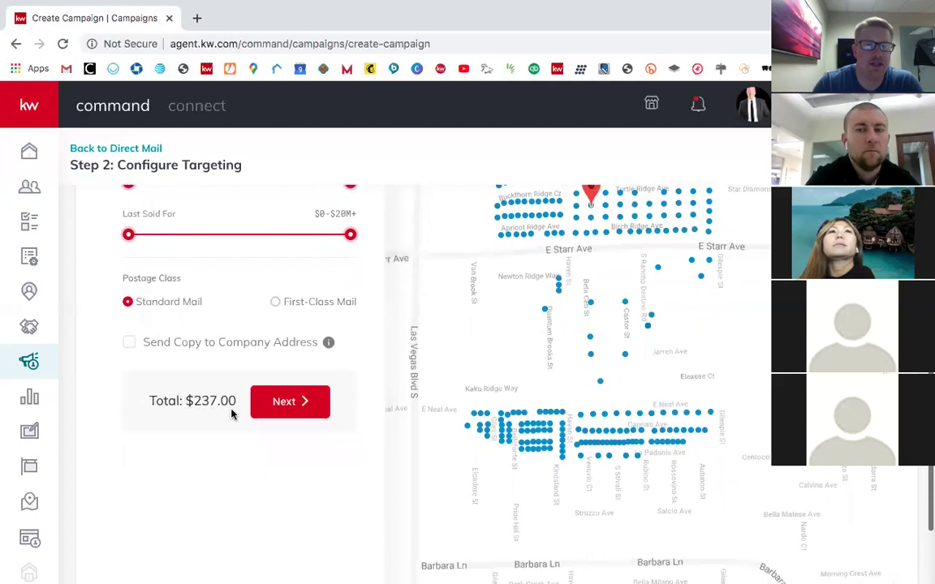
pyautogui.click(129, 343)
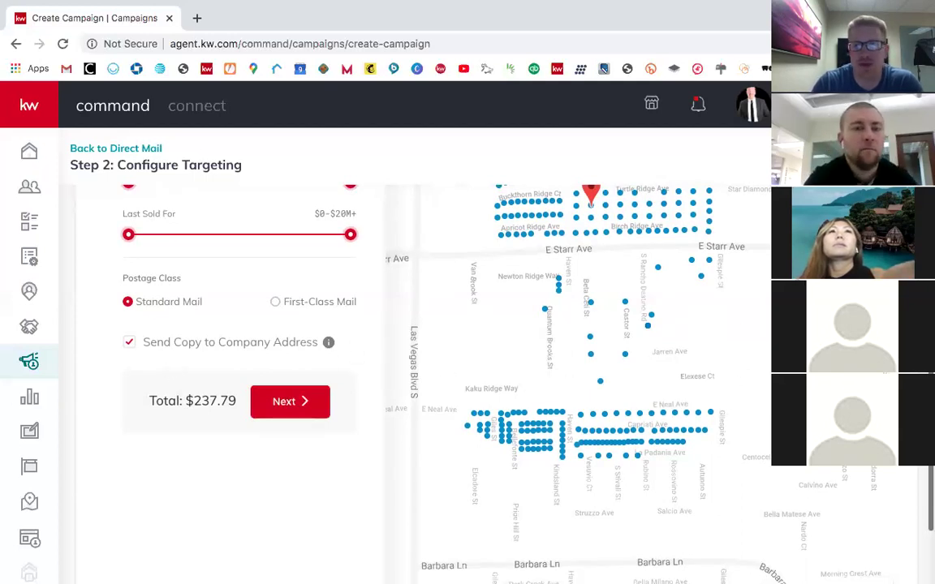
# Step: Zoom and pan the targeting map to centre the red listing pin and its surrounding home dots
pyautogui.scroll(1, 816, 332)
pyautogui.scroll(-3, 815, 332)
pyautogui.scroll(1, 844, 350)
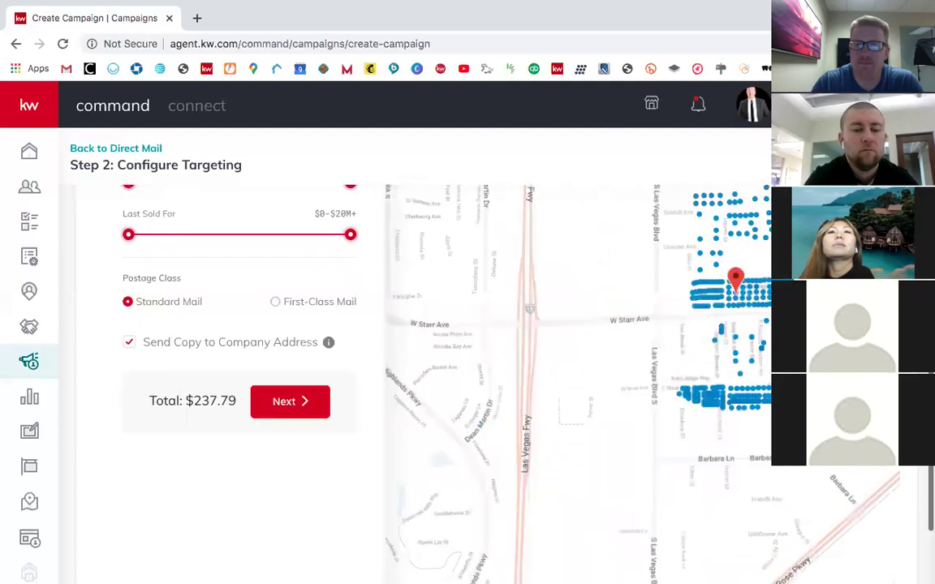
pyautogui.moveTo(736, 333); pyautogui.dragTo(674, 390)
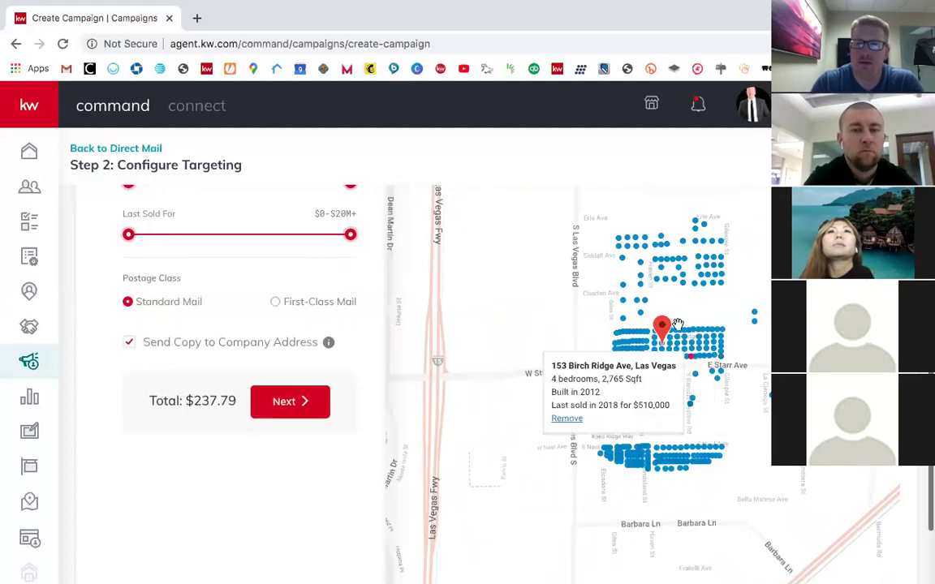
pyautogui.scroll(6, 301, 268)
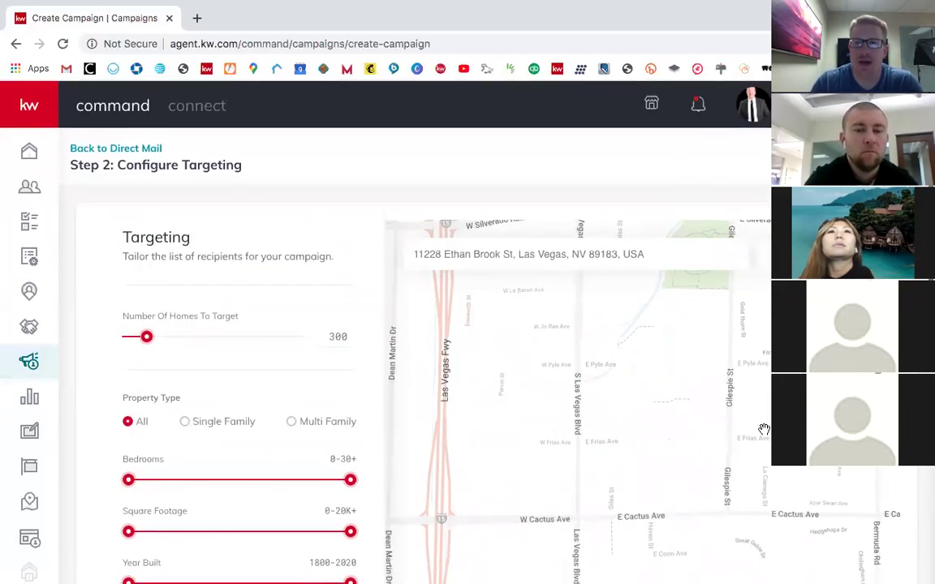
pyautogui.scroll(-3, 764, 428)
pyautogui.moveTo(691, 420); pyautogui.dragTo(513, 290)
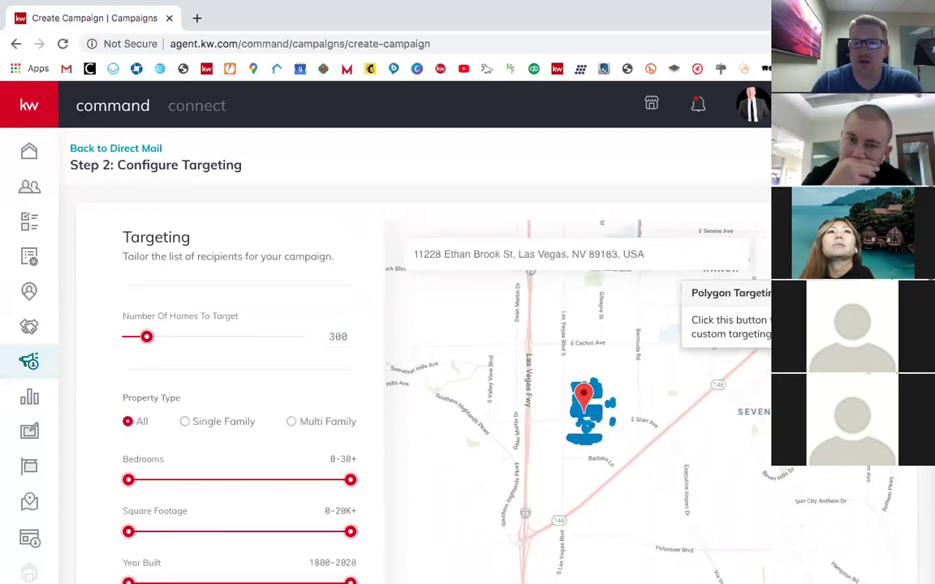
pyautogui.scroll(1, 685, 442)
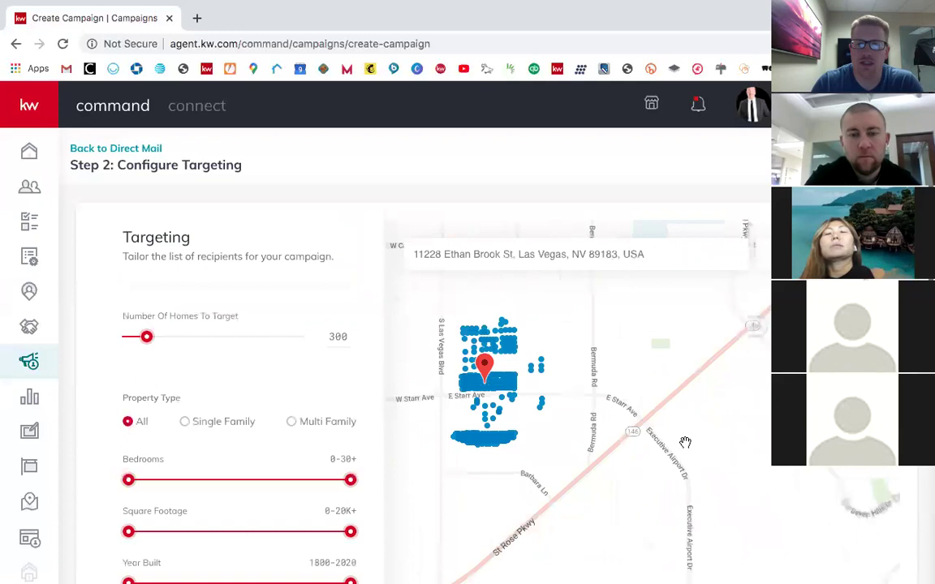
pyautogui.moveTo(577, 401); pyautogui.dragTo(701, 419)
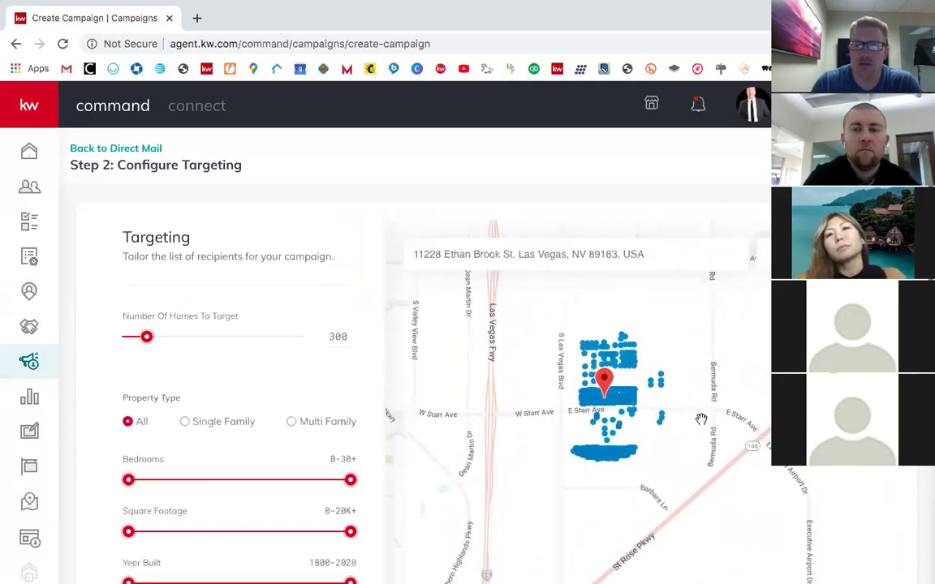
pyautogui.scroll(2, 701, 419)
pyautogui.click(540, 403)
pyautogui.click(595, 401)
pyautogui.moveTo(595, 401); pyautogui.dragTo(756, 426)
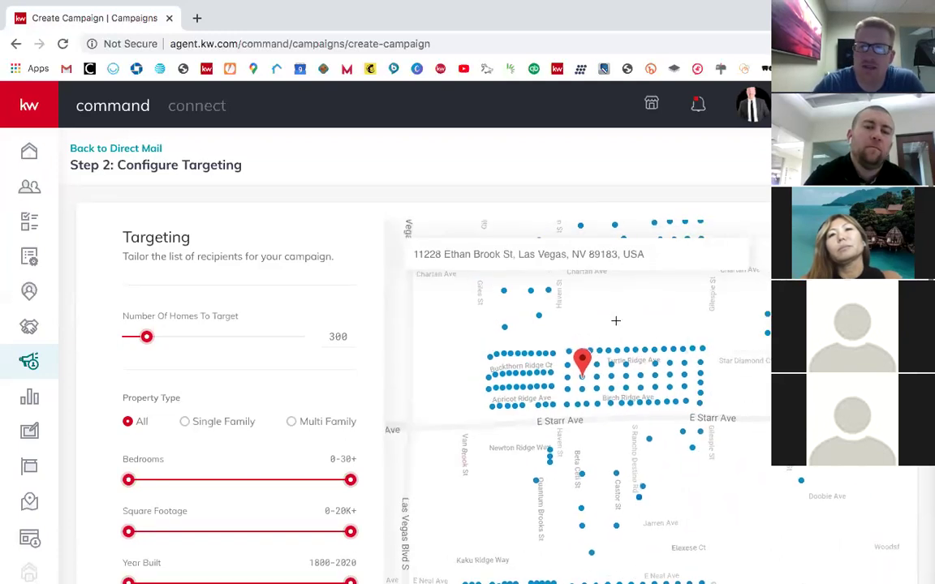
# Step: Draw a four-corner polygon around the block north of E Starr Ave, narrowing targeting to 97 homes
pyautogui.click(468, 339)
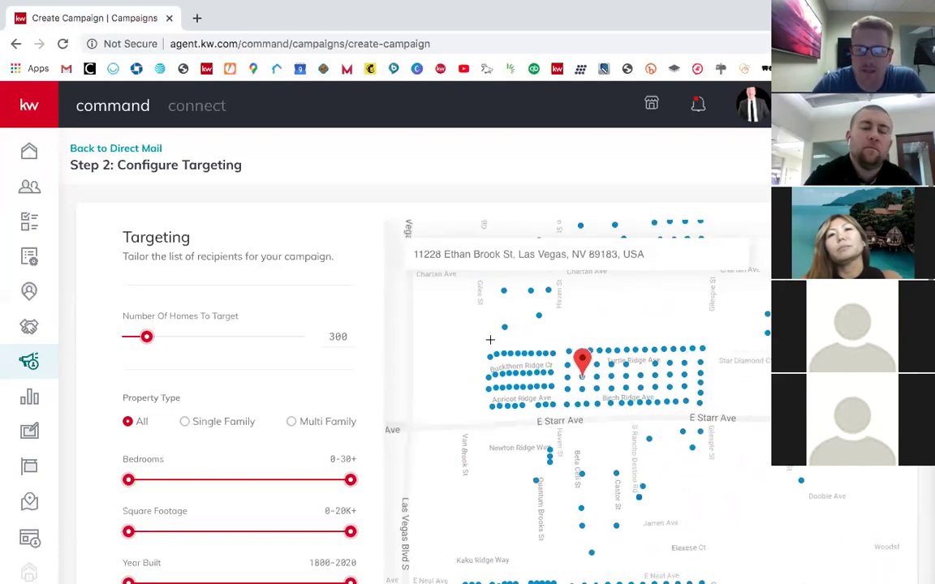
pyautogui.click(725, 338)
pyautogui.click(718, 416)
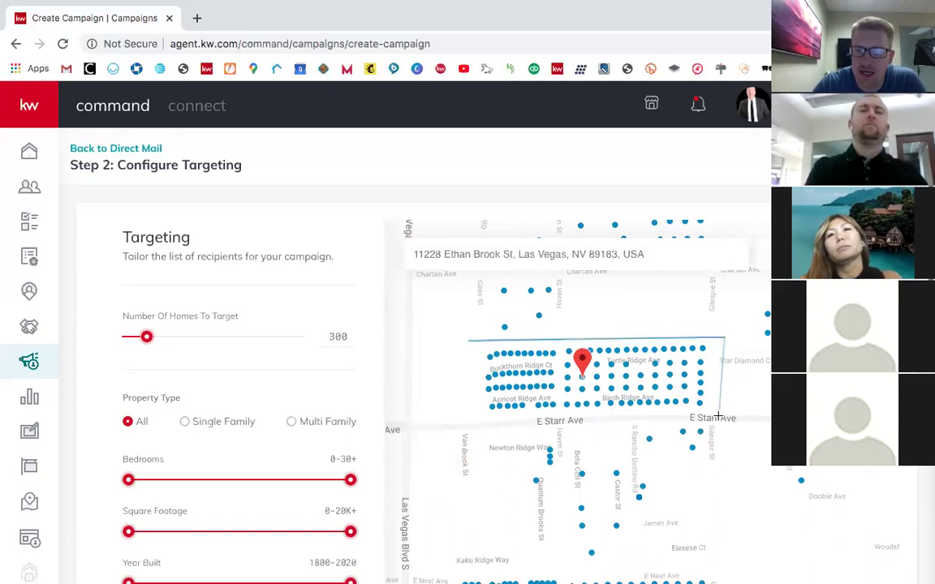
pyautogui.click(478, 421)
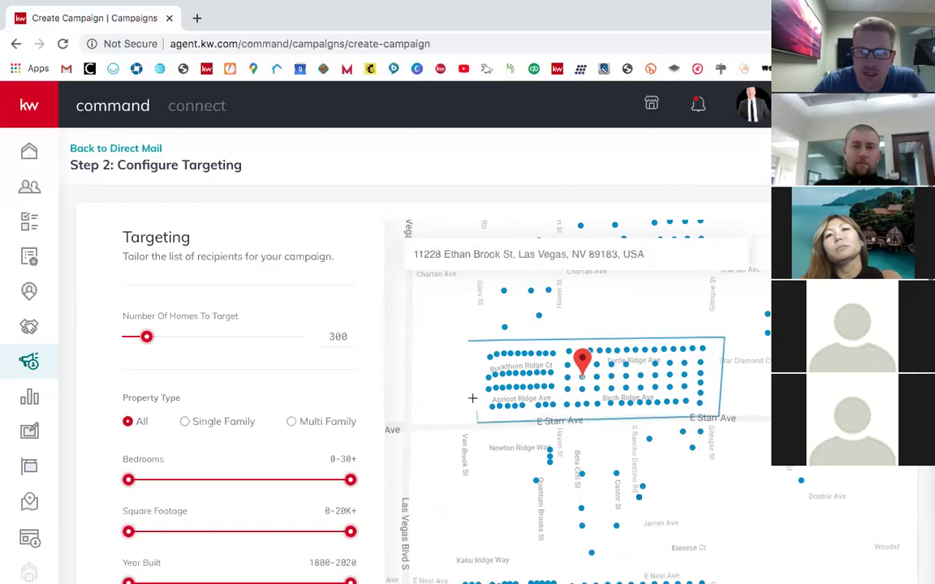
pyautogui.click(469, 341)
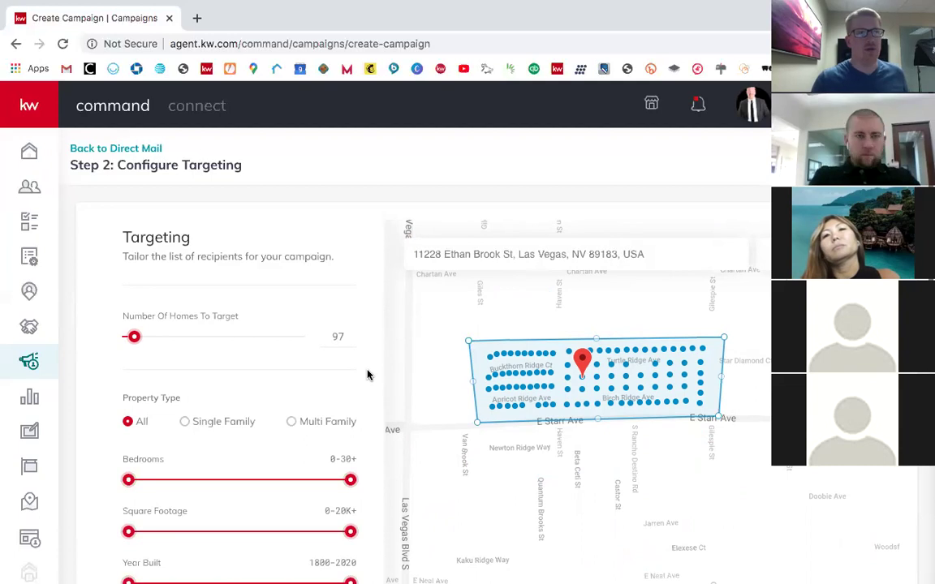
pyautogui.scroll(-5, 369, 399)
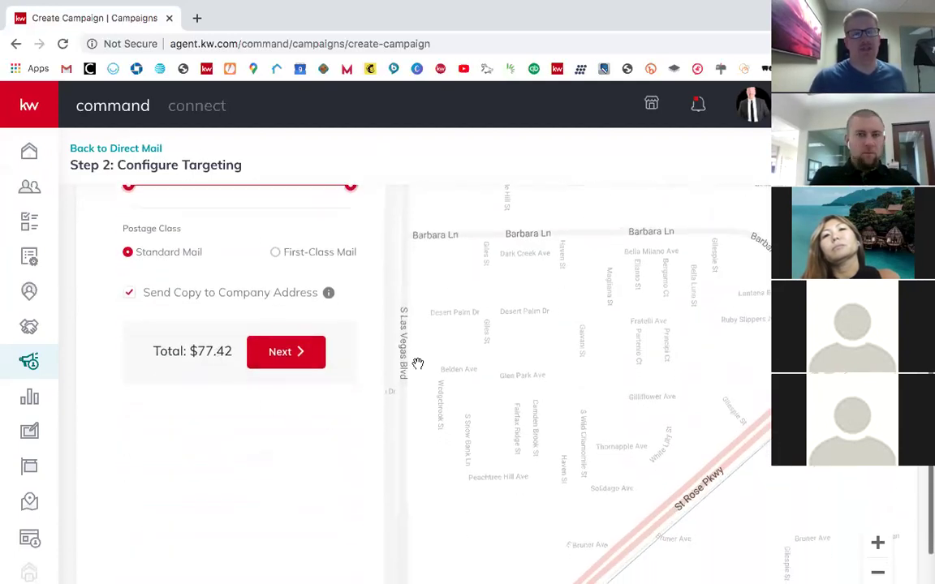
pyautogui.scroll(8, 381, 345)
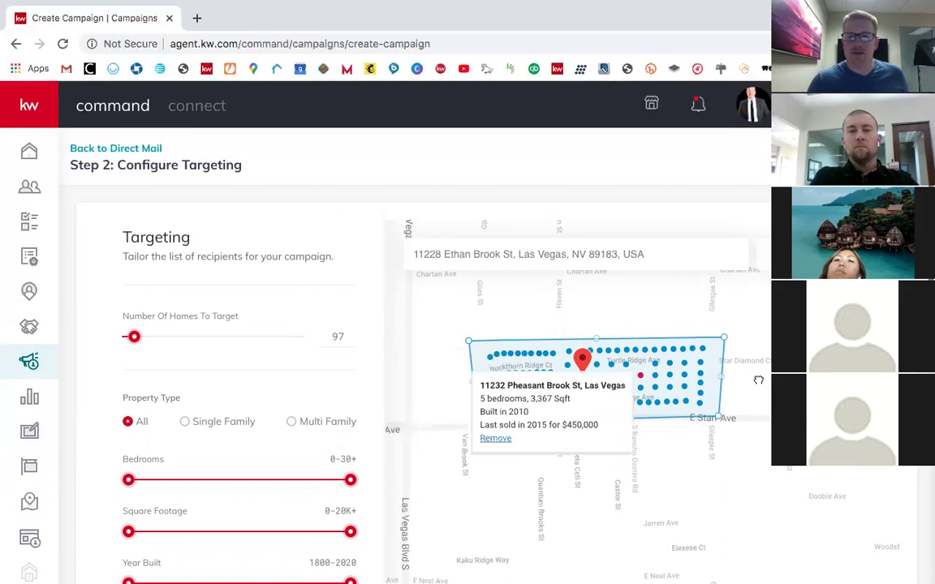
pyautogui.moveTo(758, 379); pyautogui.dragTo(784, 387)
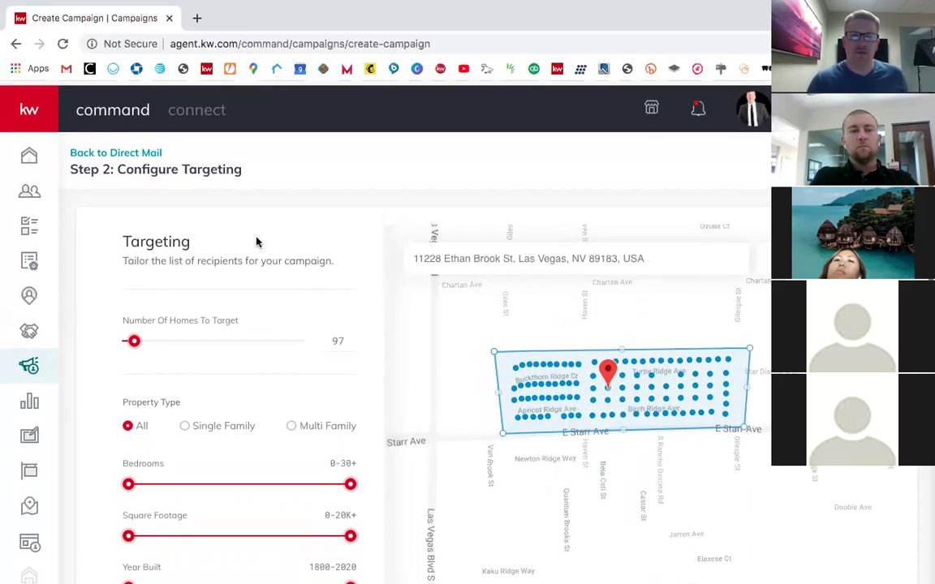
pyautogui.scroll(-1, 241, 267)
pyautogui.scroll(-5, 240, 270)
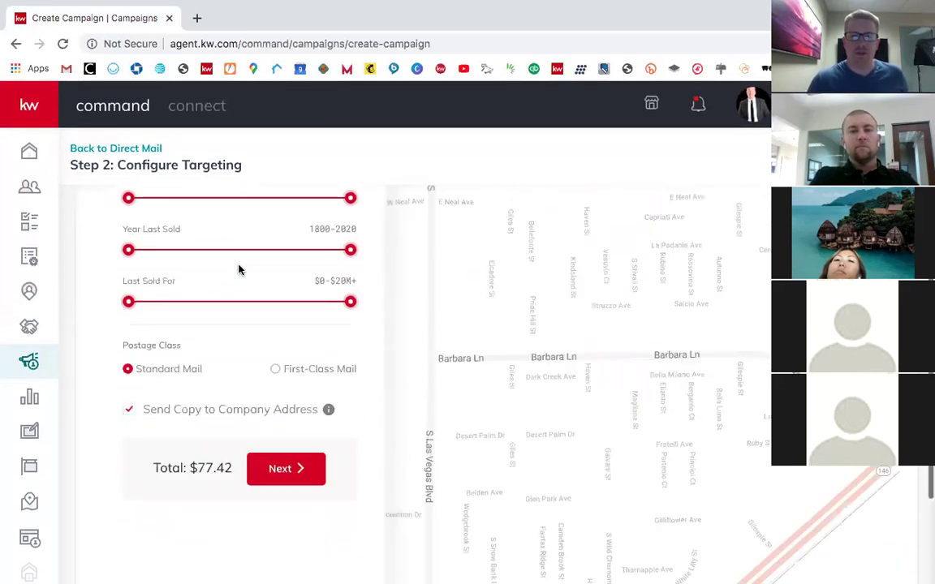
pyautogui.scroll(6, 327, 417)
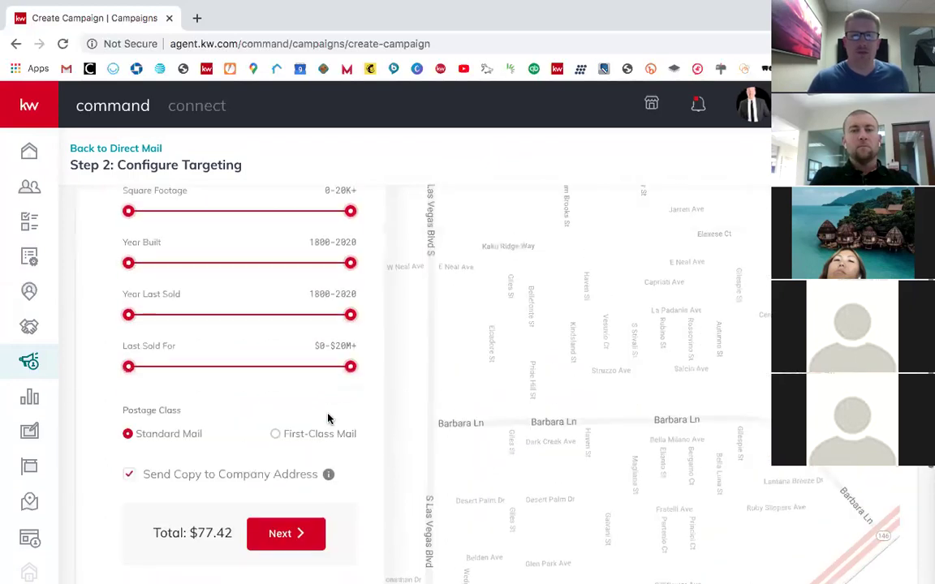
pyautogui.click(576, 360)
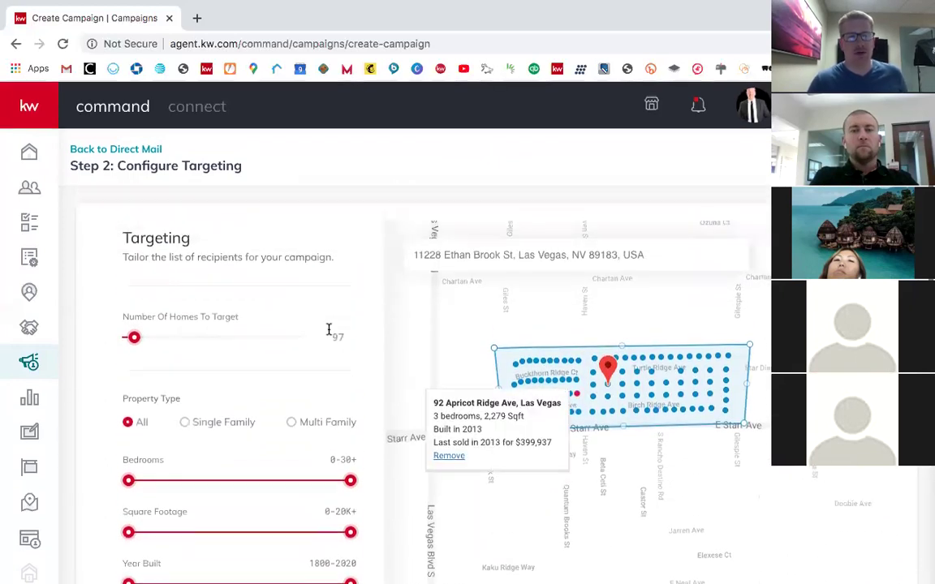
pyautogui.scroll(-3, 332, 385)
pyautogui.scroll(-1, 332, 384)
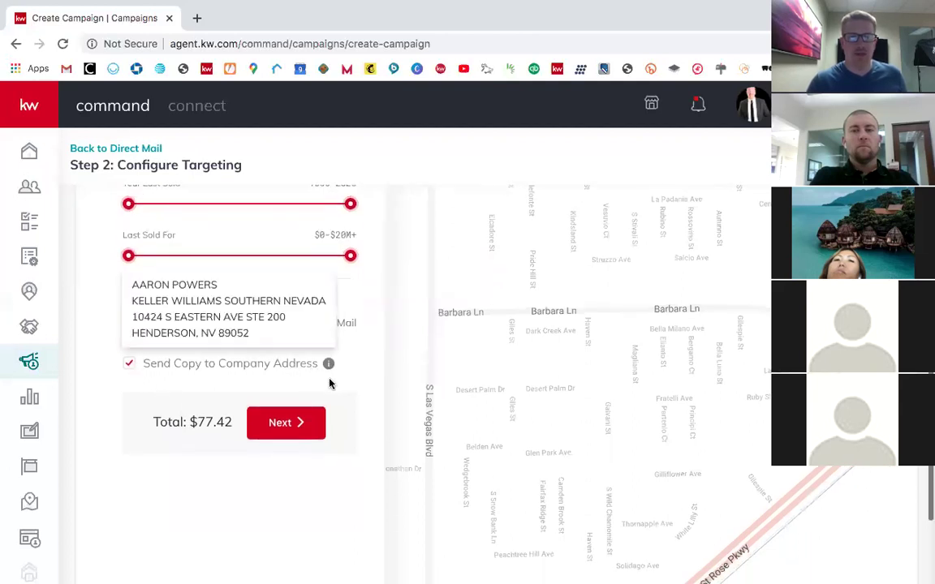
# Step: Advance to order review and look over the front/back previews and the 97-postcard summary
pyautogui.click(289, 429)
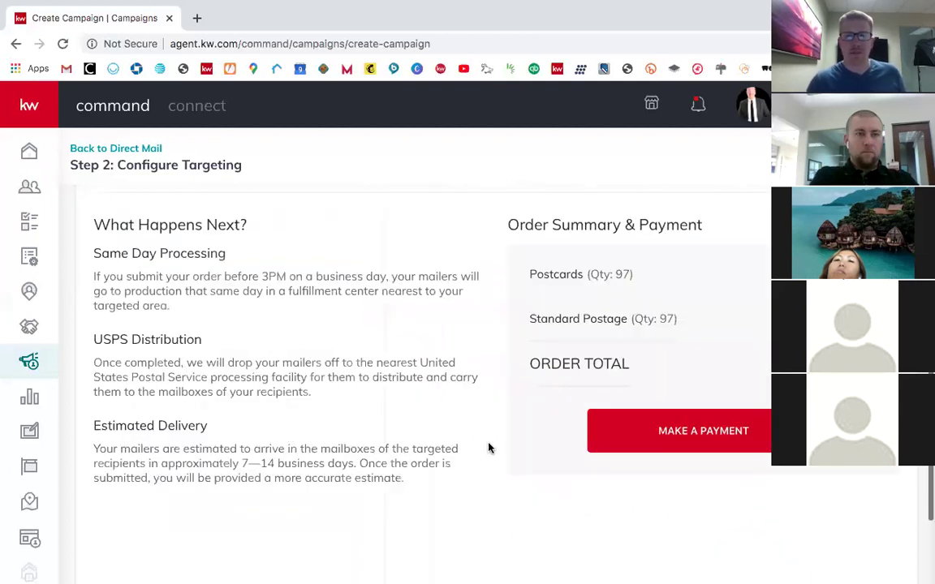
pyautogui.scroll(5, 503, 373)
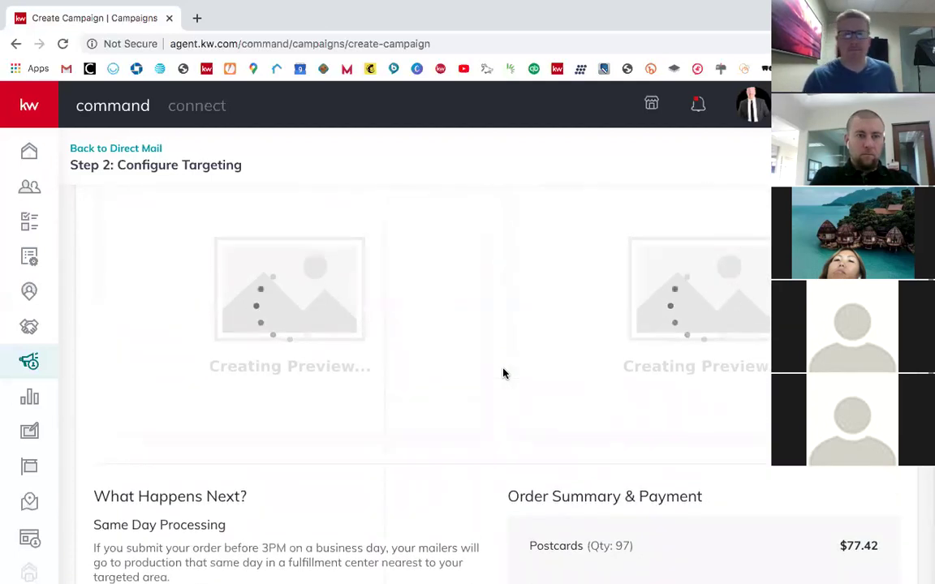
pyautogui.scroll(-1, 490, 406)
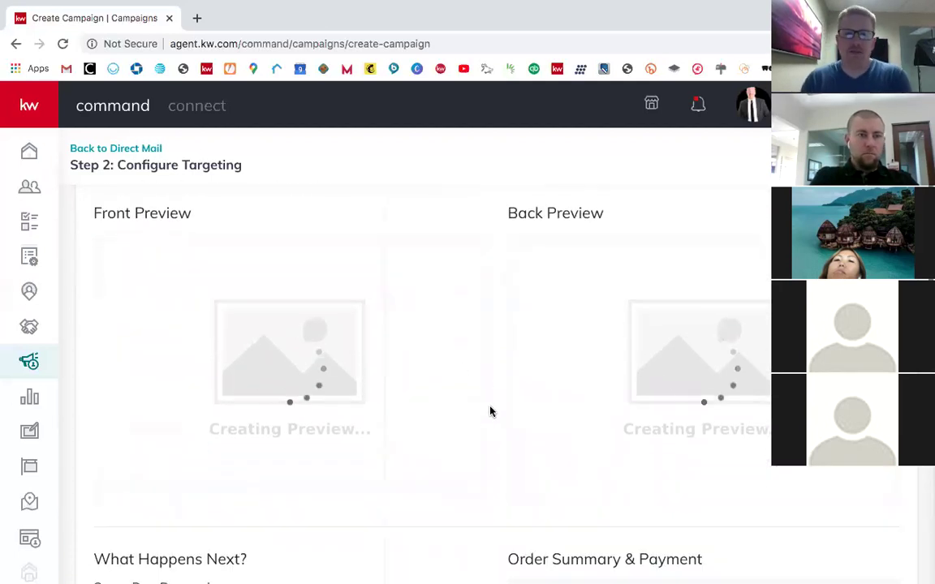
pyautogui.scroll(-1, 485, 402)
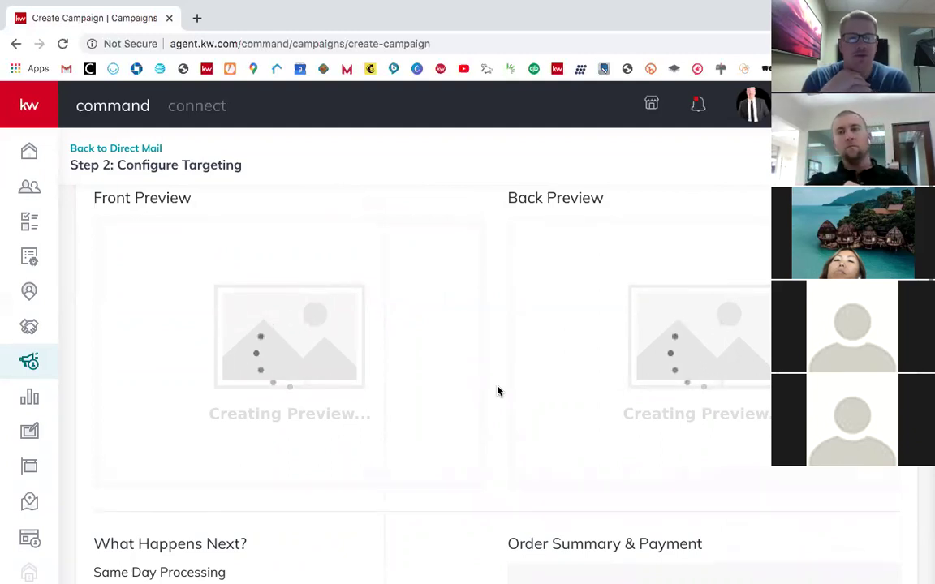
pyautogui.scroll(-5, 496, 390)
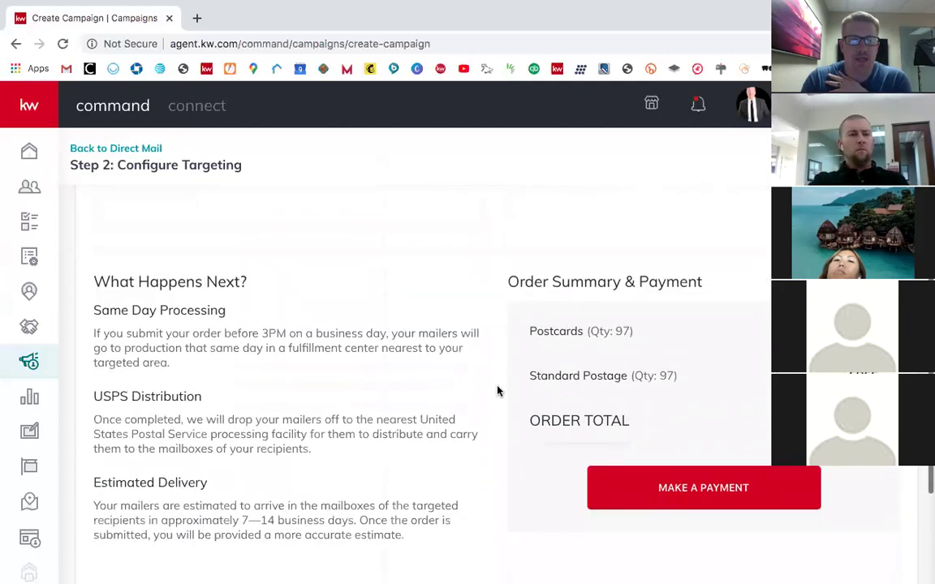
pyautogui.scroll(-1, 271, 334)
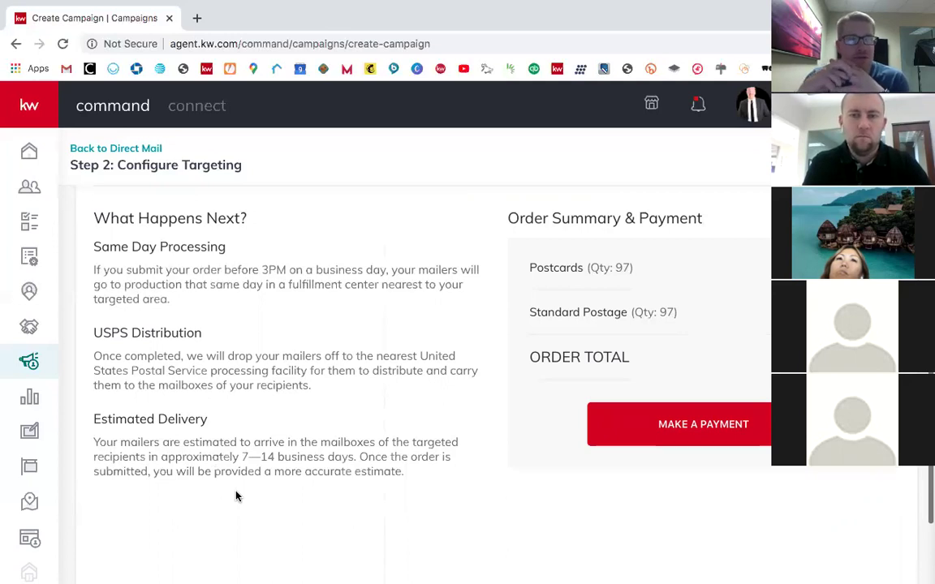
pyautogui.scroll(-3, 236, 495)
pyautogui.scroll(3, 236, 496)
pyautogui.scroll(5, 236, 496)
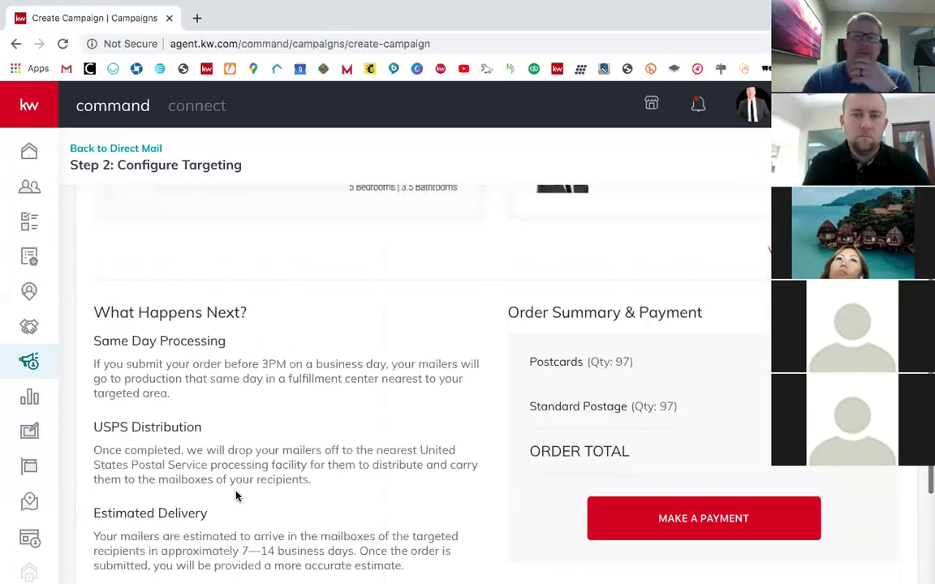
pyautogui.scroll(1, 455, 381)
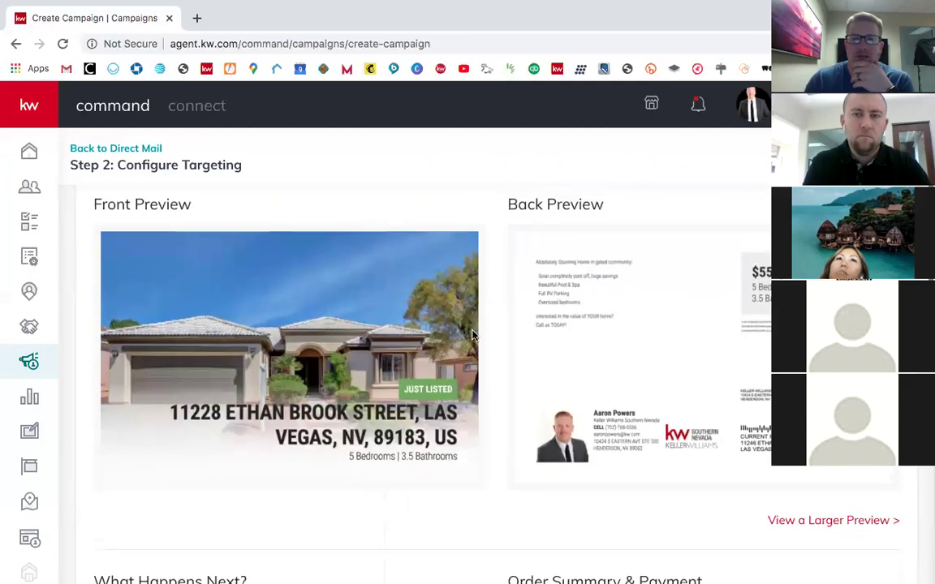
pyautogui.scroll(-2, 560, 349)
pyautogui.scroll(-1, 584, 359)
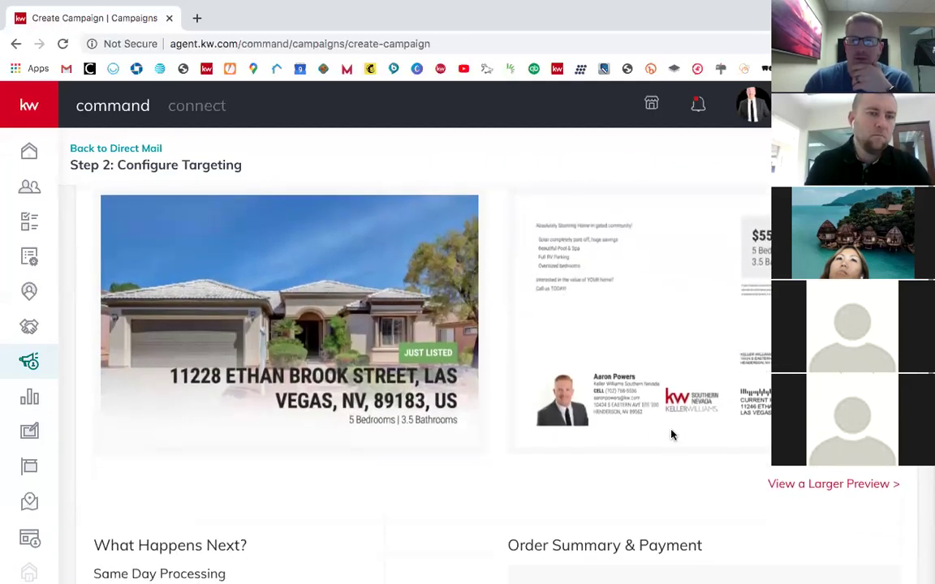
# Step: Open the larger postcard preview PDF in a new tab and scroll to its back page
pyautogui.click(793, 487)
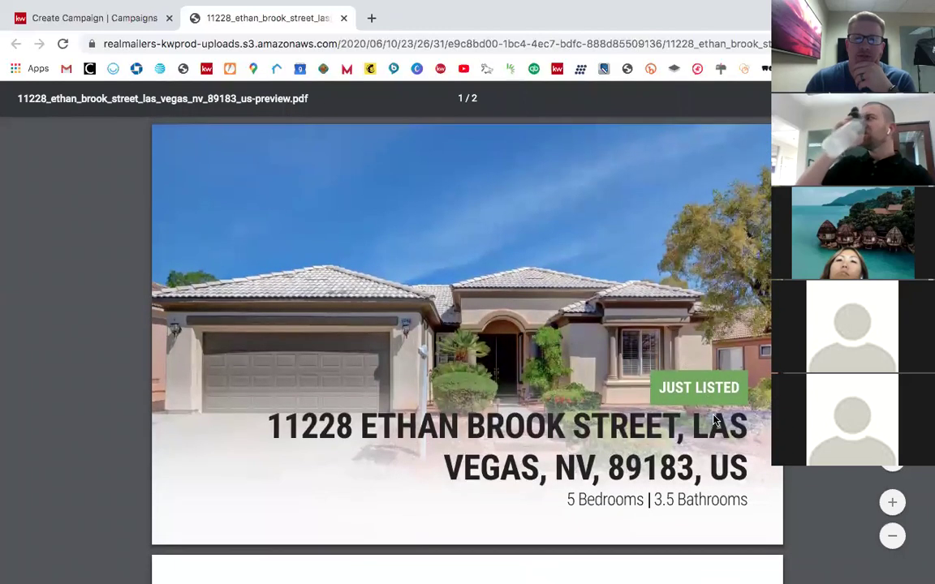
pyautogui.scroll(-5, 665, 365)
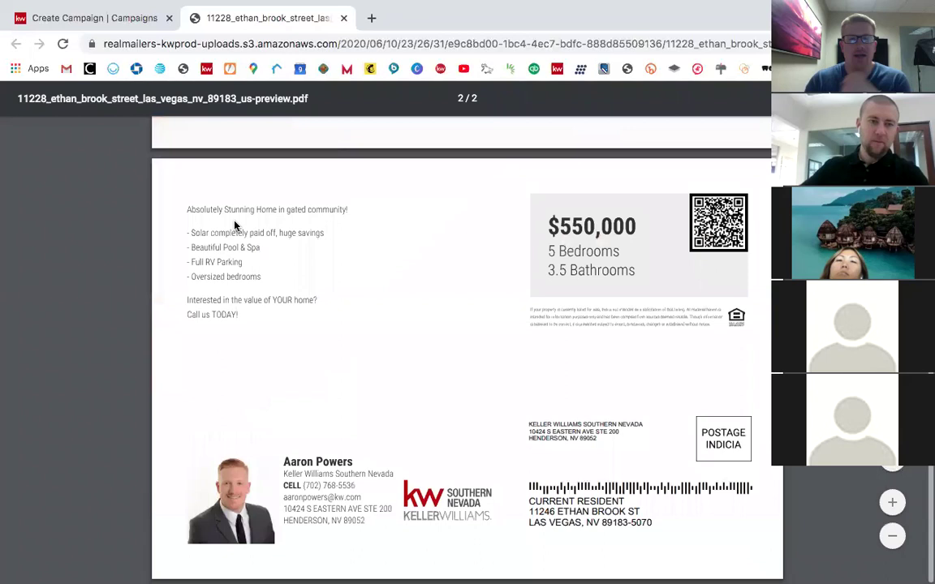
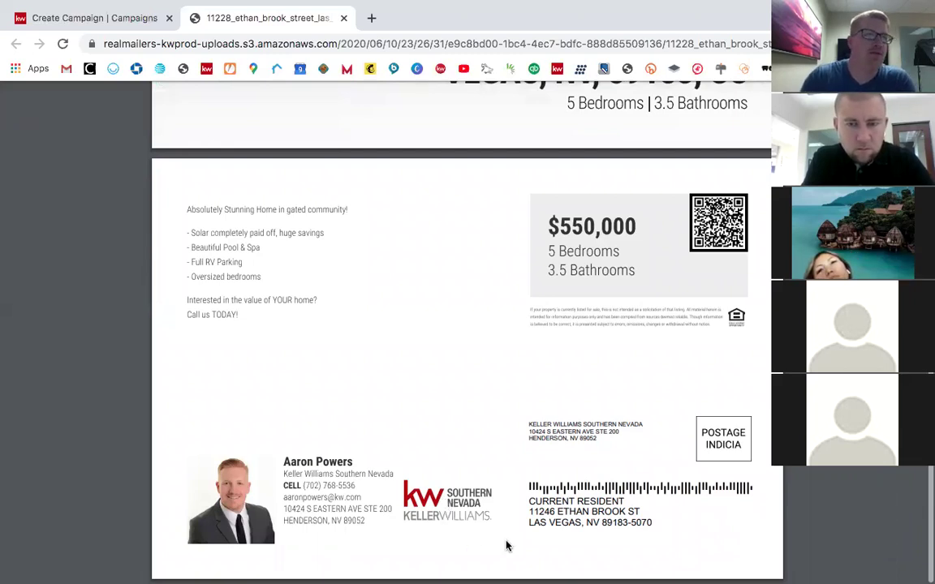
# Step: Scroll back up through the two-page Just Listed postcard preview PDF
pyautogui.scroll(5, 469, 438)
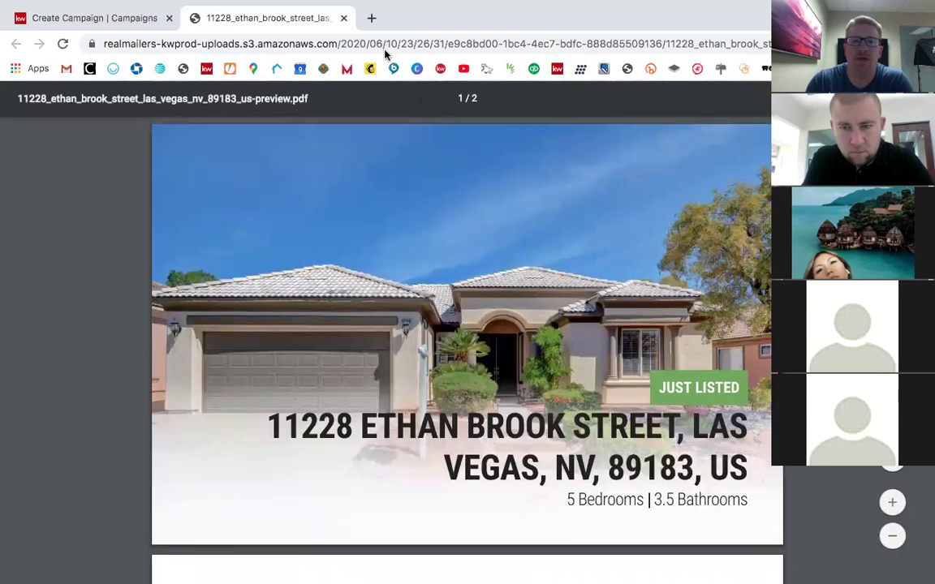
pyautogui.click(92, 16)
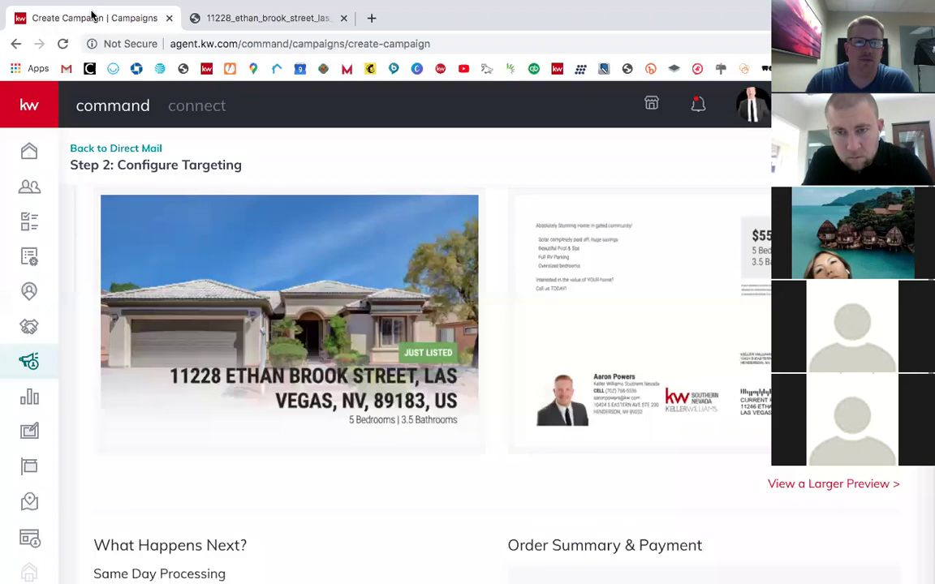
pyautogui.scroll(-5, 582, 261)
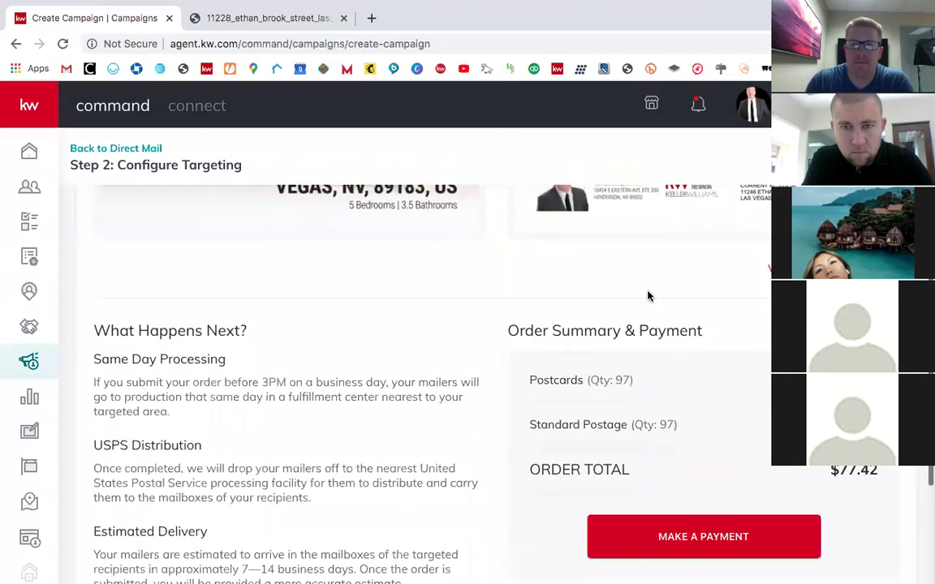
pyautogui.scroll(-1, 494, 259)
pyautogui.scroll(4, 494, 319)
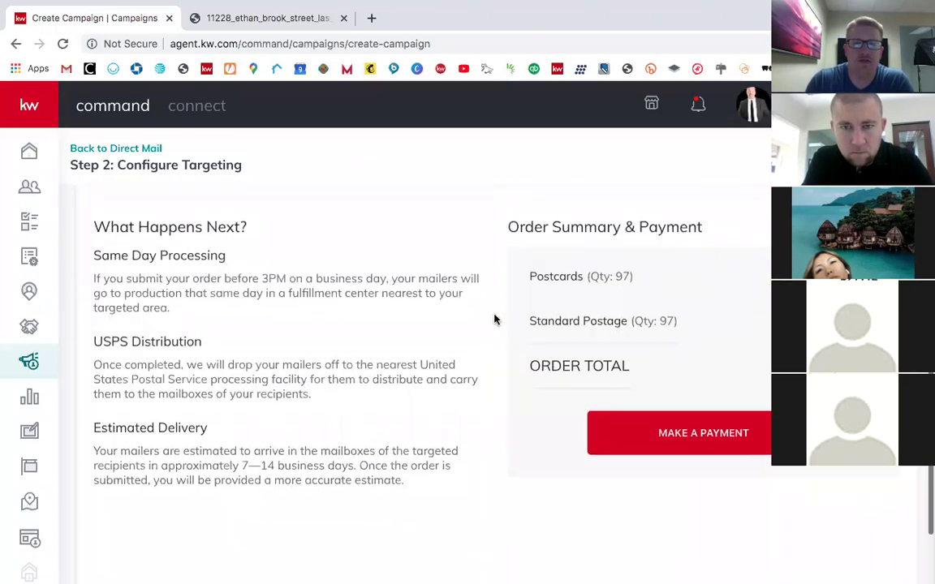
pyautogui.scroll(5, 494, 319)
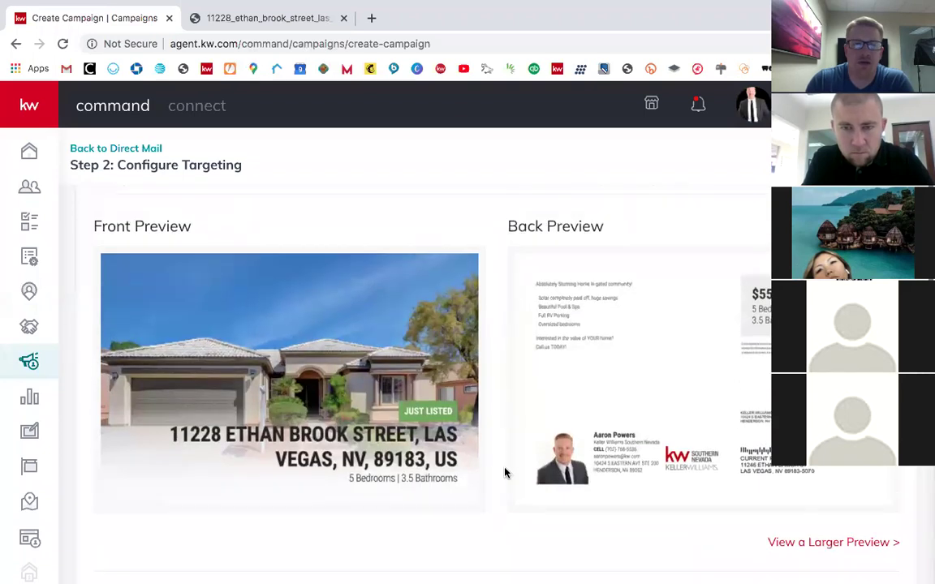
pyautogui.scroll(-8, 506, 472)
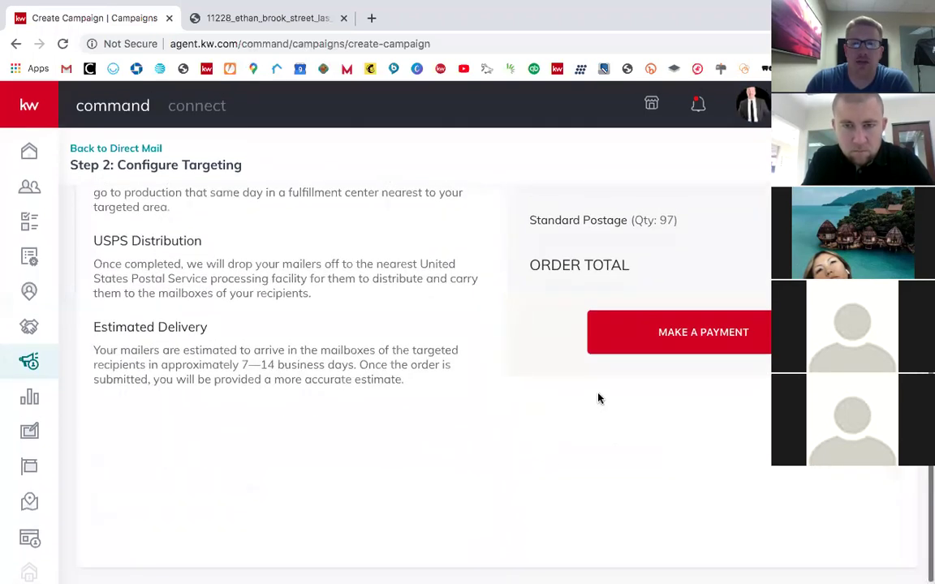
pyautogui.click(636, 335)
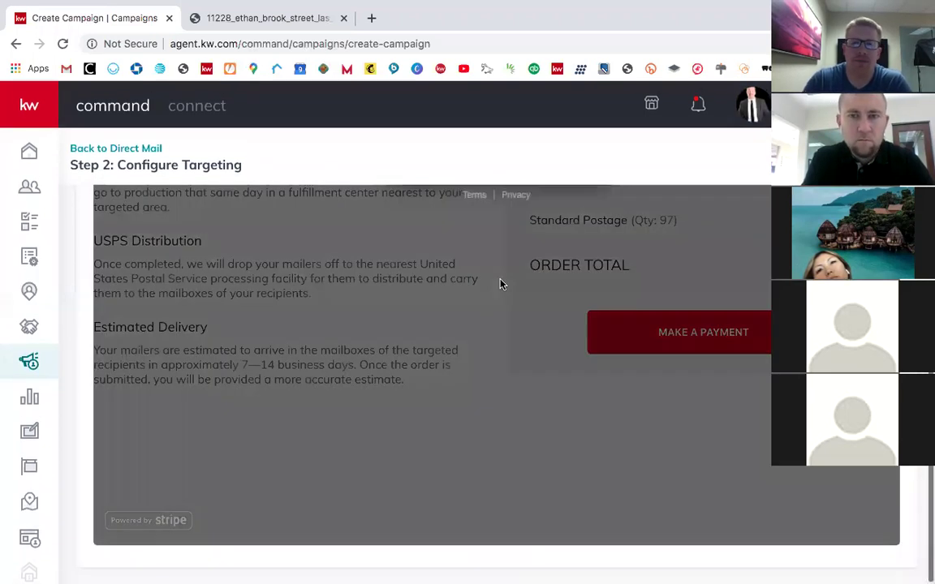
pyautogui.scroll(6, 500, 284)
pyautogui.scroll(-2, 500, 284)
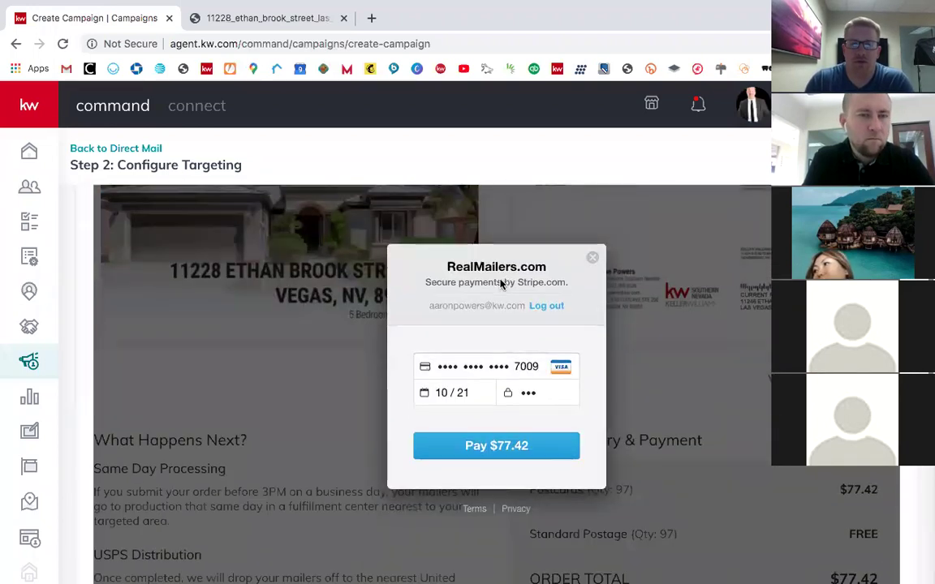
pyautogui.scroll(-1, 666, 452)
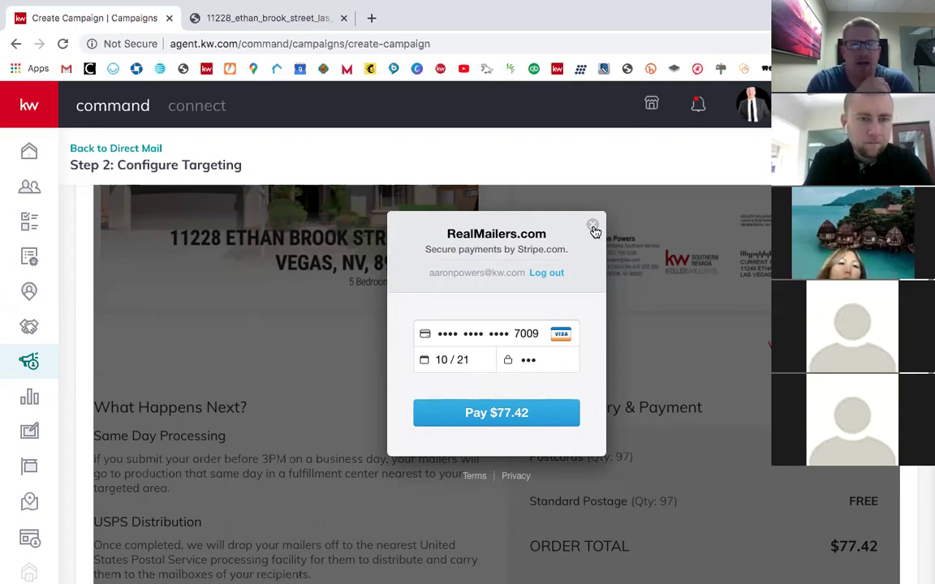
pyautogui.click(595, 226)
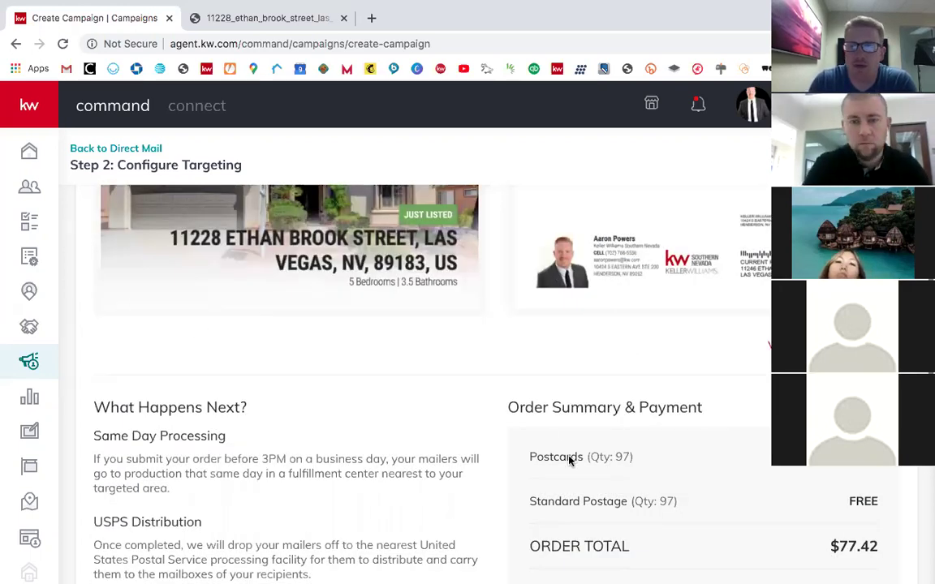
# Step: Review the Preview & Payment page, then leave it via Back to Direct Mail
pyautogui.scroll(-3, 29, 361)
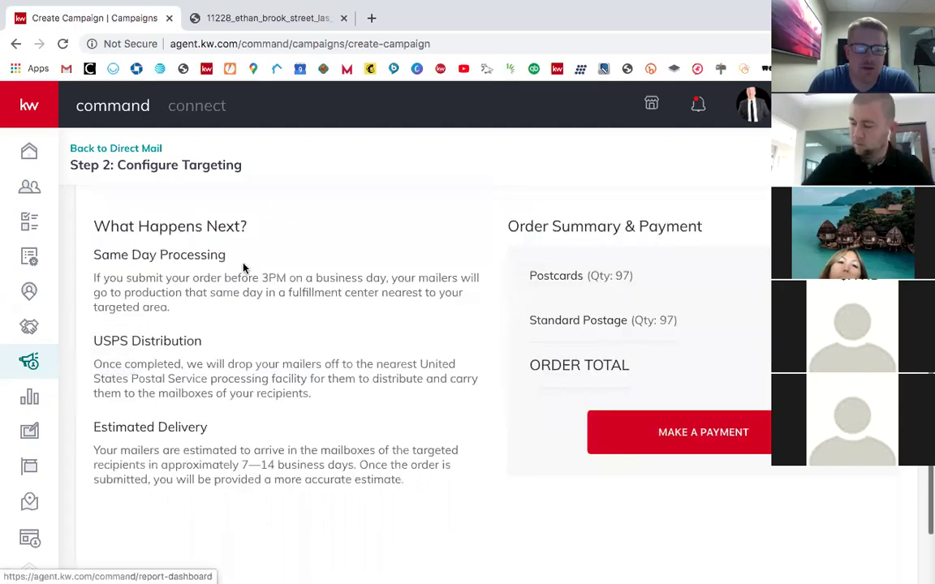
pyautogui.scroll(3, 244, 267)
pyautogui.scroll(3, 245, 267)
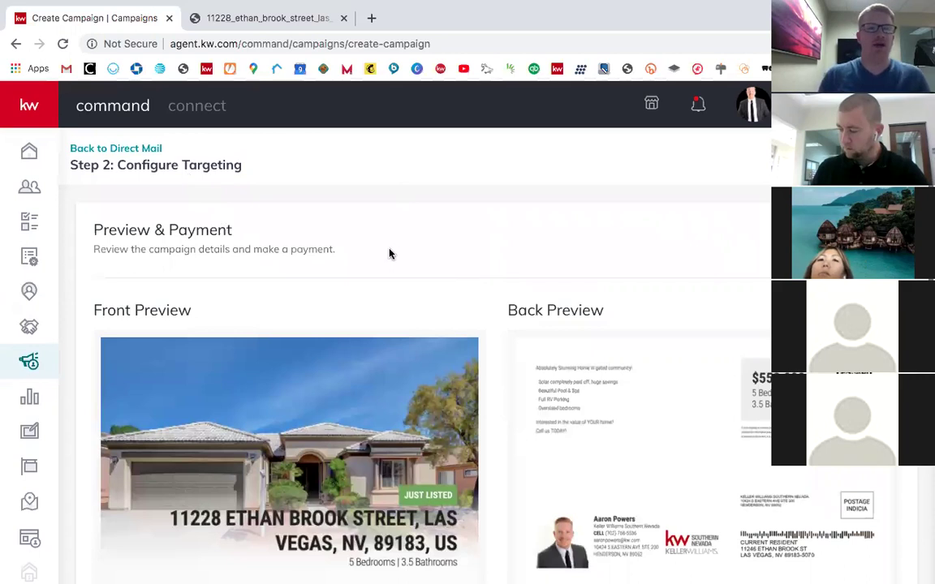
pyautogui.scroll(-5, 278, 308)
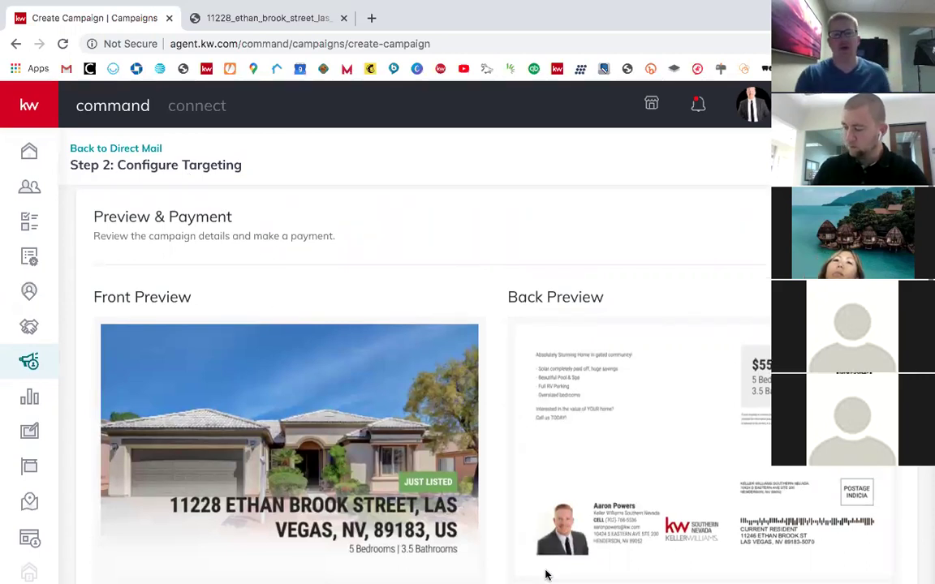
pyautogui.moveTo(546, 574)
pyautogui.scroll(-8, 531, 517)
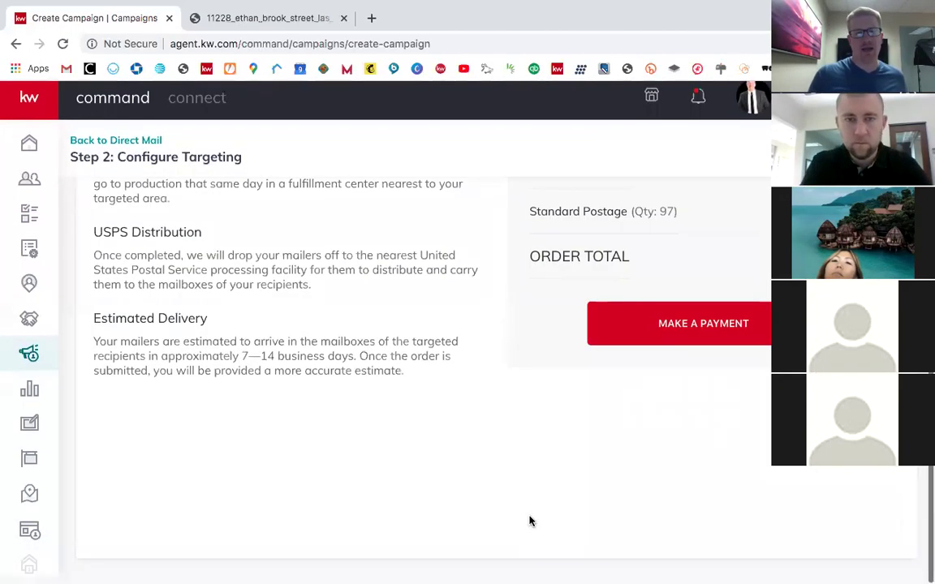
pyautogui.scroll(12, 528, 510)
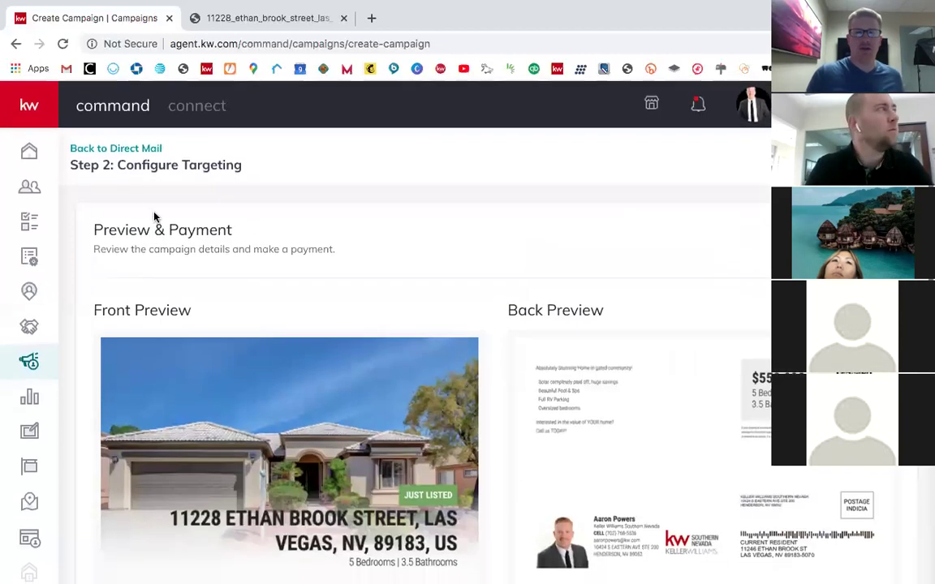
pyautogui.click(114, 149)
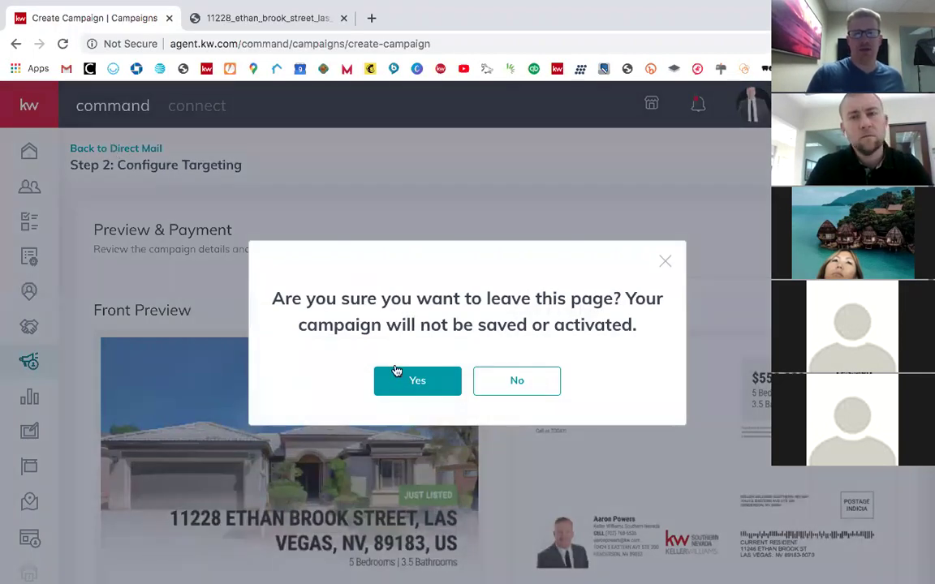
# Step: Abandon the unsaved campaign, briefly open the Direct Mail Test draft, and leave it again
pyautogui.click(436, 385)
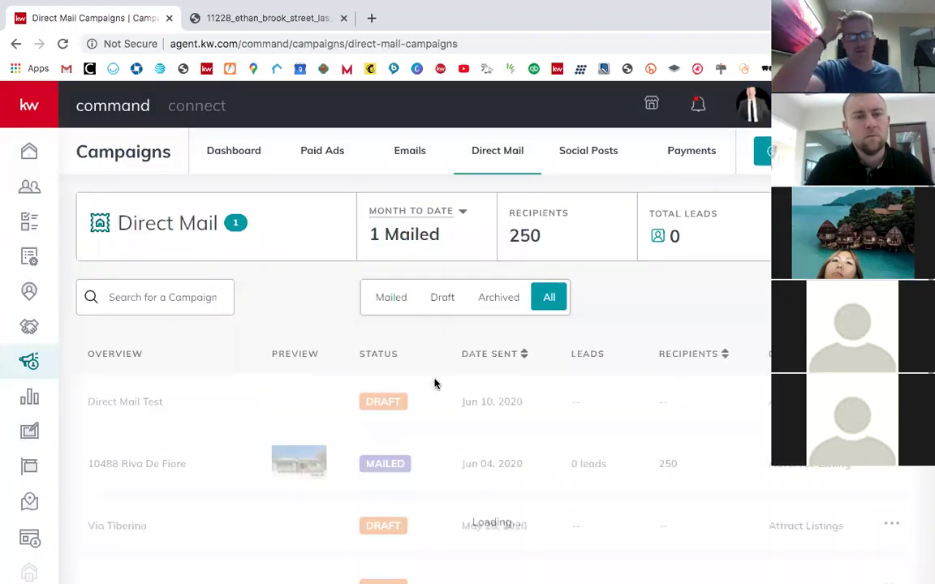
pyautogui.scroll(-1, 484, 415)
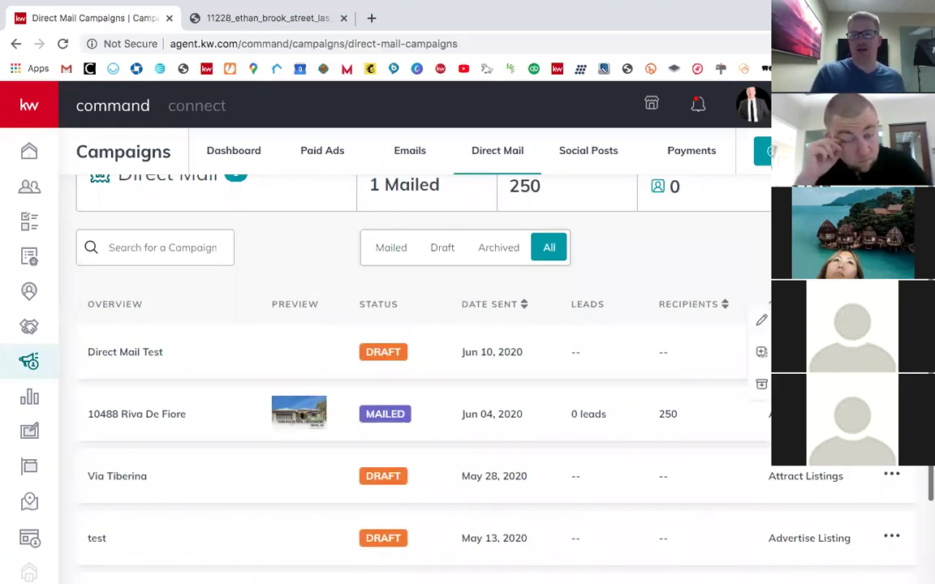
pyautogui.click(777, 320)
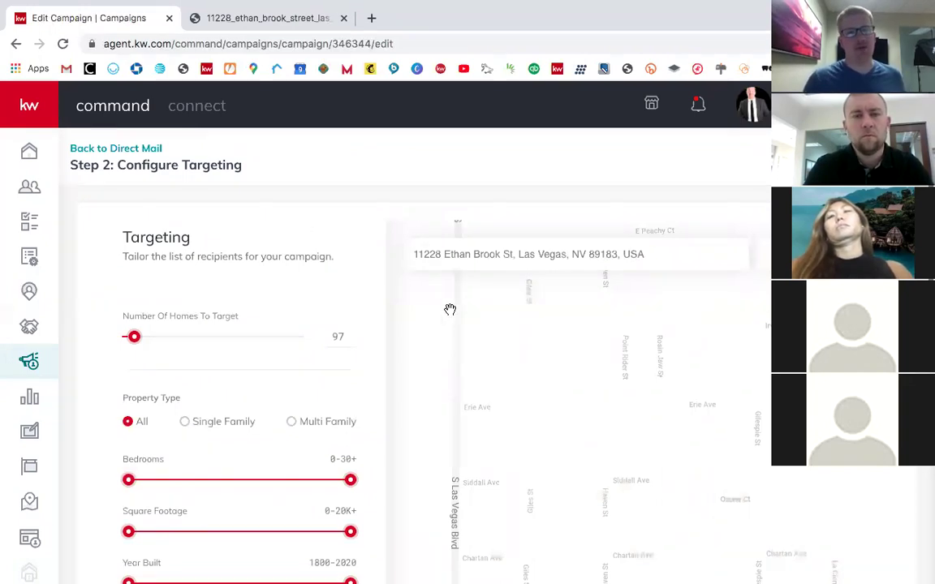
pyautogui.click(129, 149)
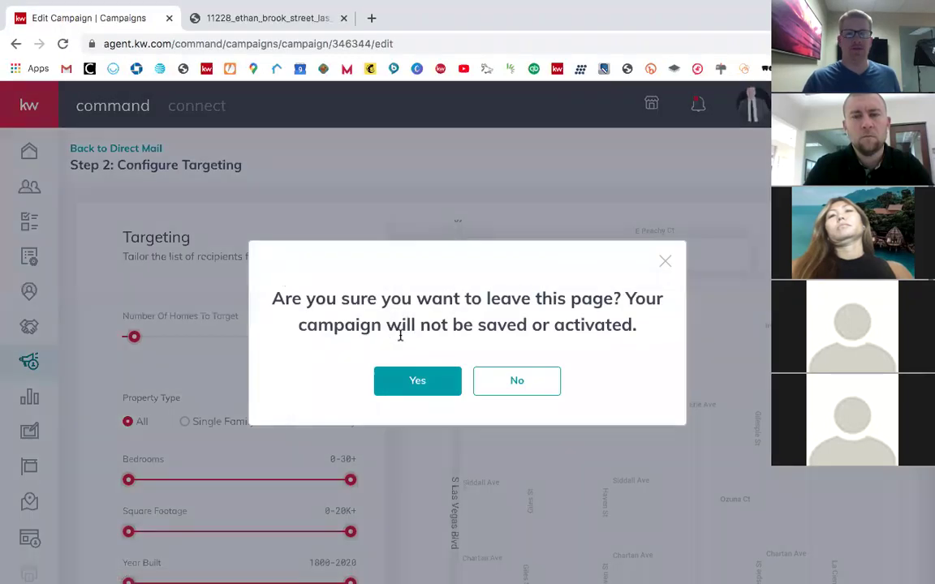
pyautogui.click(399, 381)
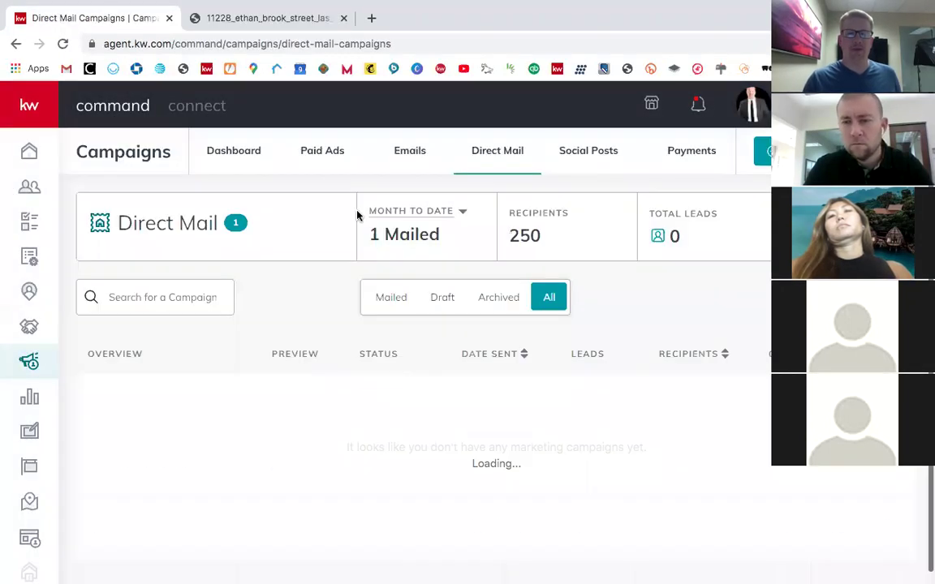
pyautogui.scroll(-3, 451, 381)
pyautogui.scroll(3, 450, 382)
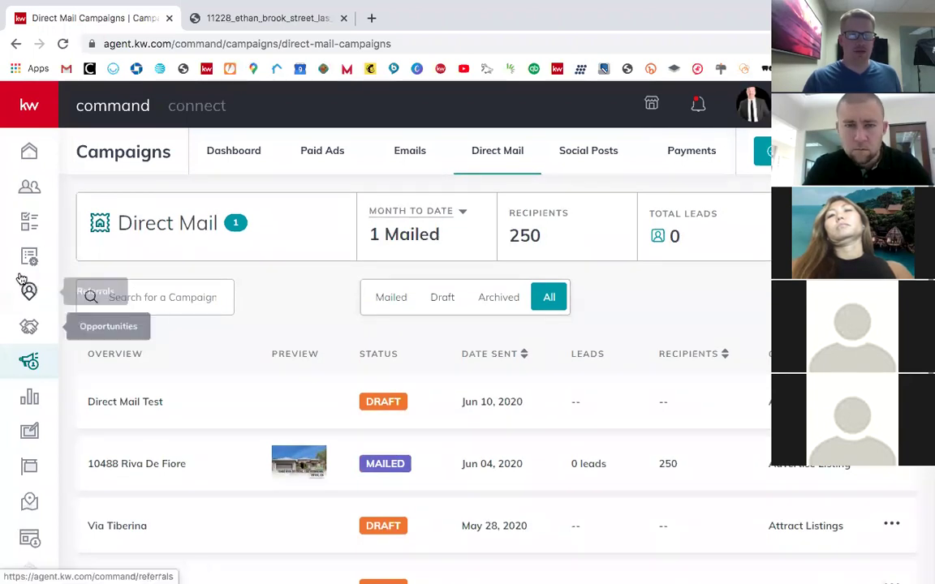
# Step: Start a new Print design from the Designs library filtered to Print templates
pyautogui.click(29, 434)
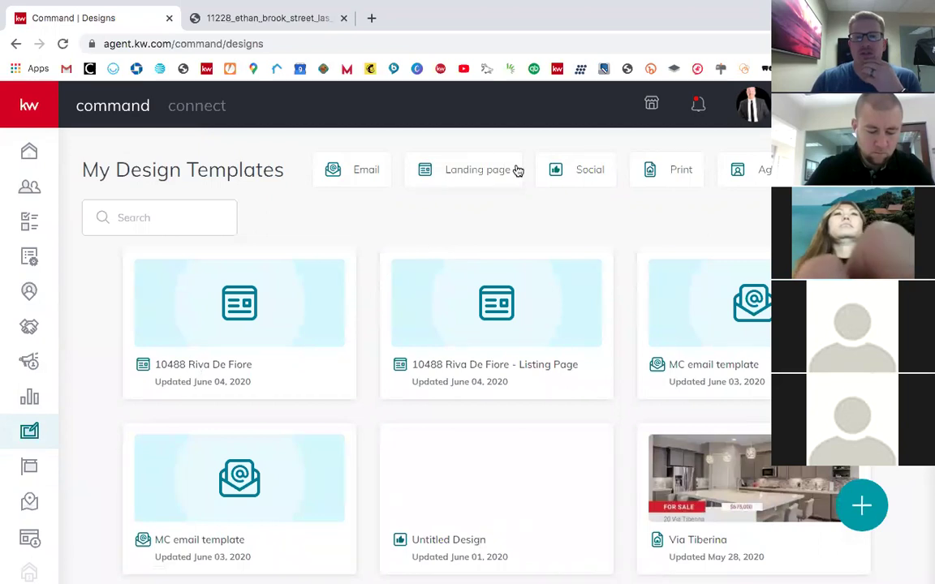
pyautogui.click(667, 172)
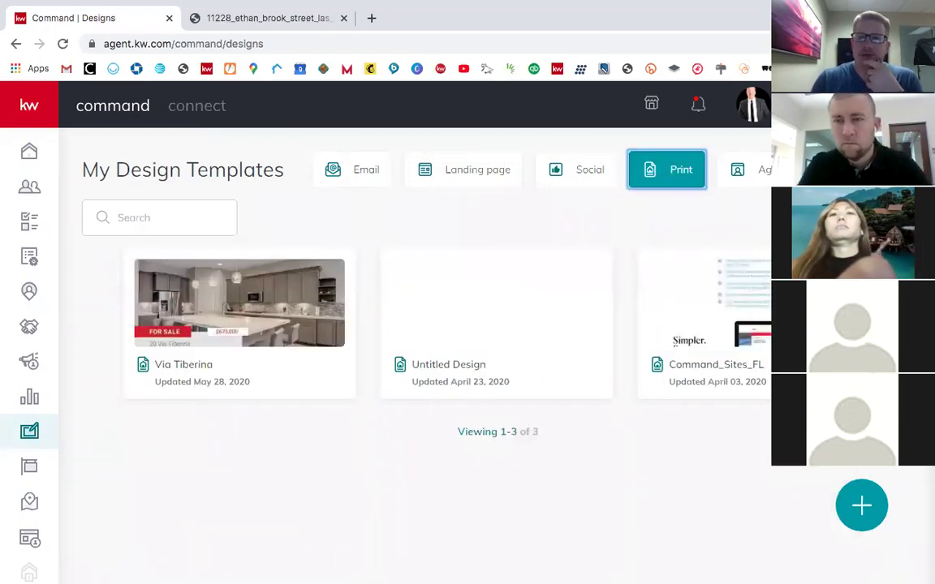
pyautogui.click(862, 503)
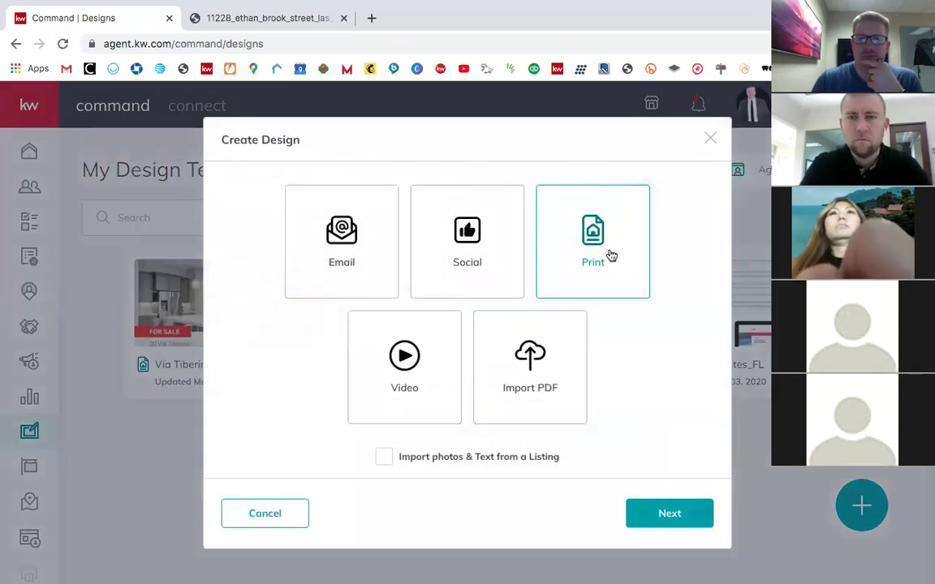
pyautogui.click(671, 514)
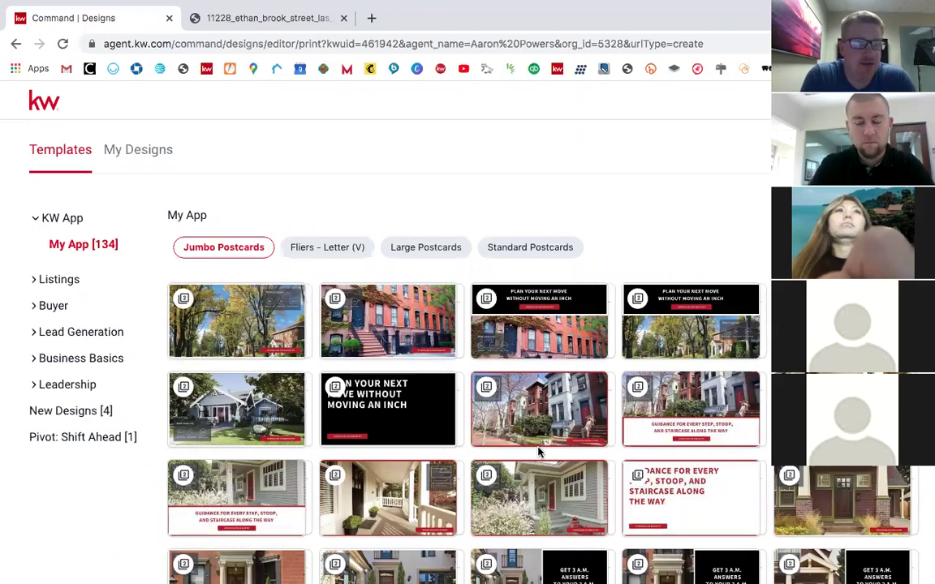
# Step: Use the JustListed_01_PC template from Listings > Just Listed > Standard Postcards
pyautogui.click(452, 249)
pyautogui.click(529, 258)
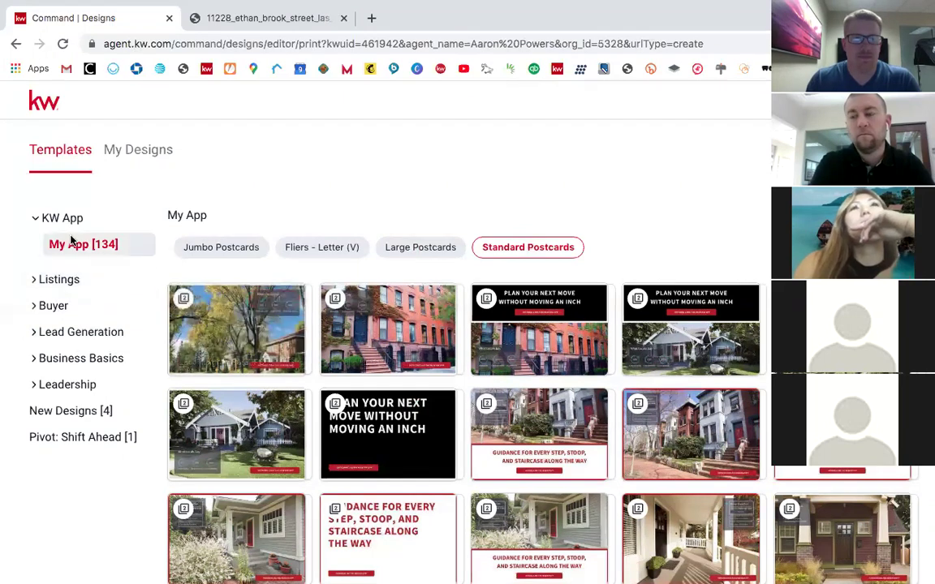
pyautogui.click(79, 280)
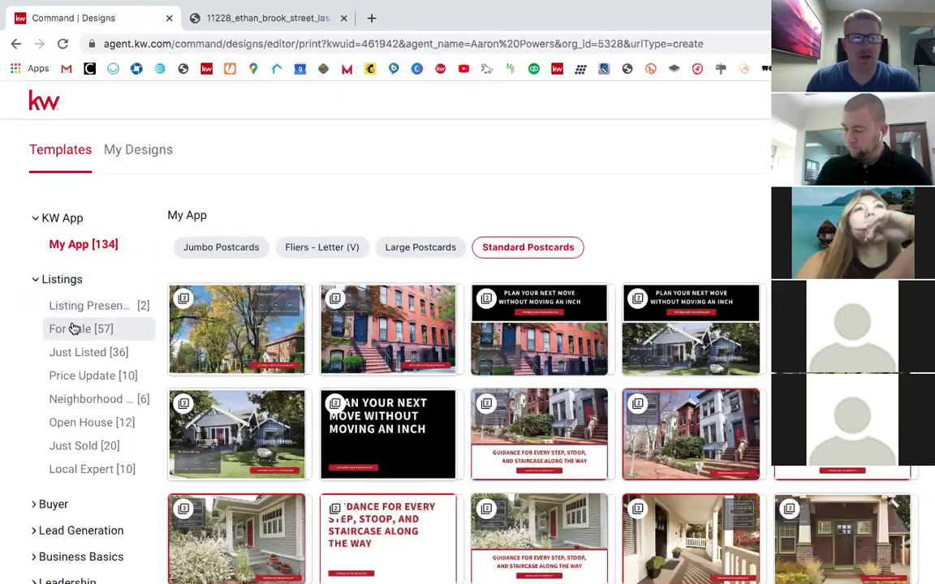
pyautogui.click(89, 352)
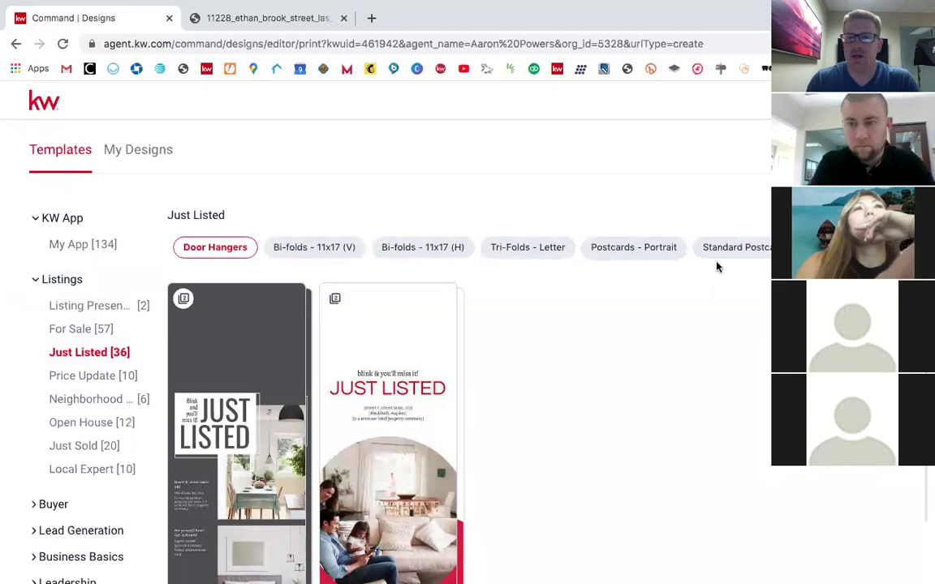
pyautogui.click(756, 248)
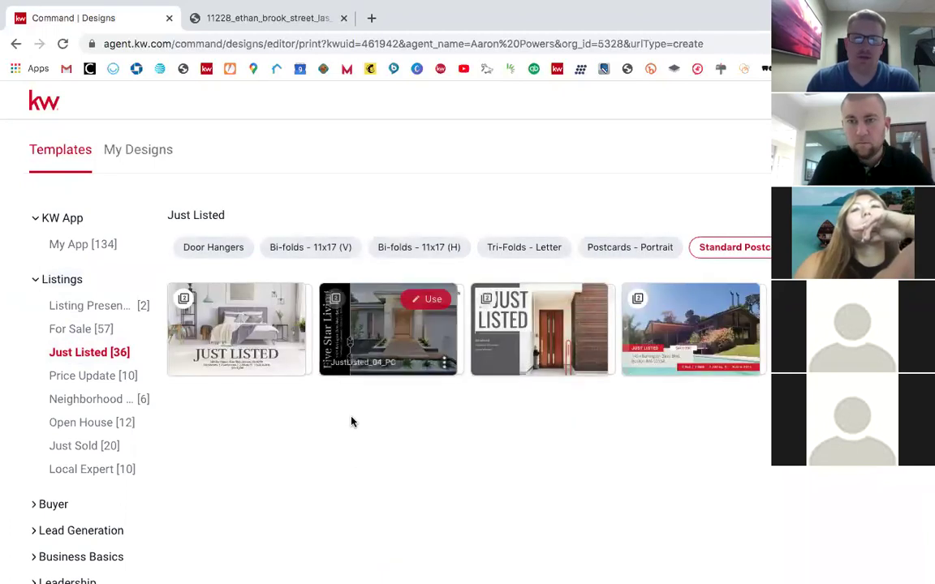
pyautogui.moveTo(216, 297)
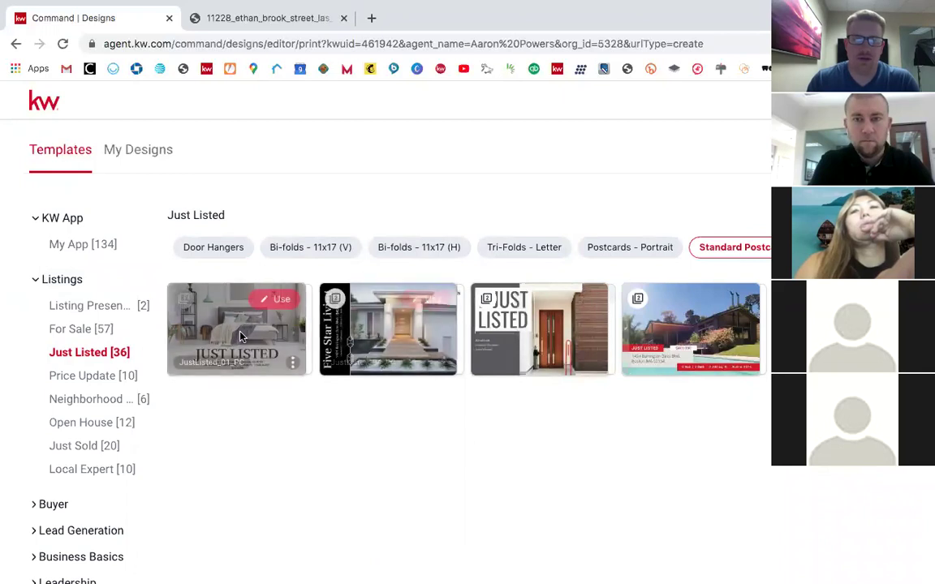
pyautogui.click(274, 301)
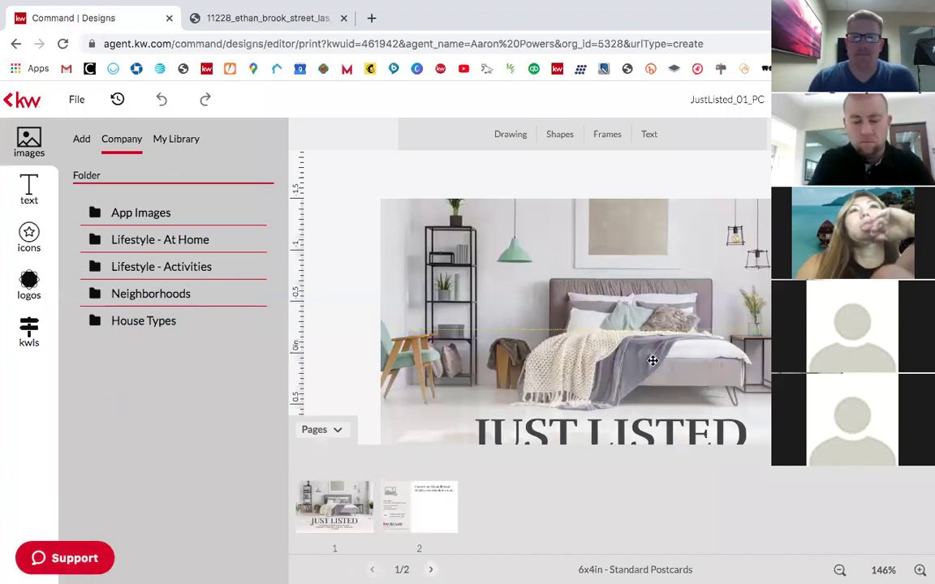
# Step: Hide the page thumbnails and nudge the text overlay to see the full postcard front
pyautogui.click(693, 325)
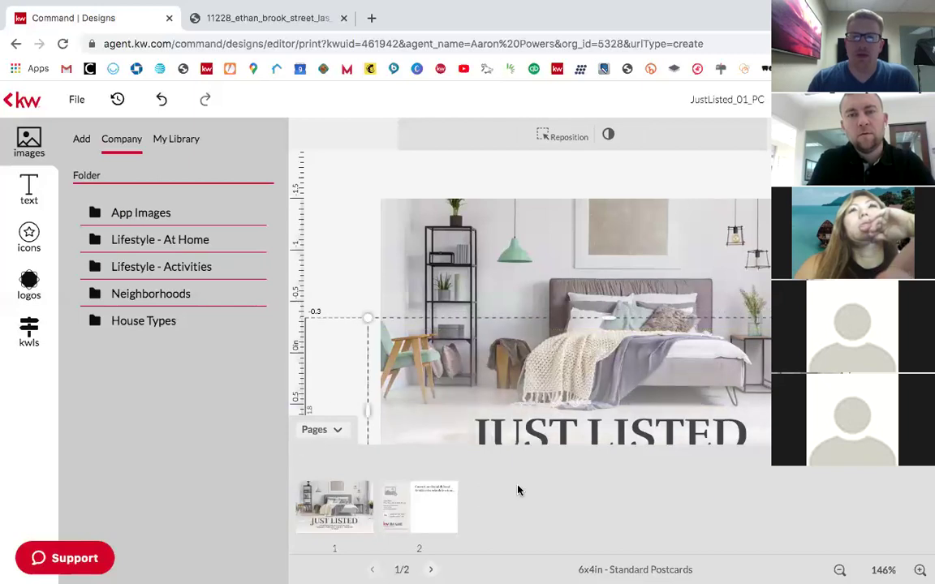
pyautogui.click(303, 437)
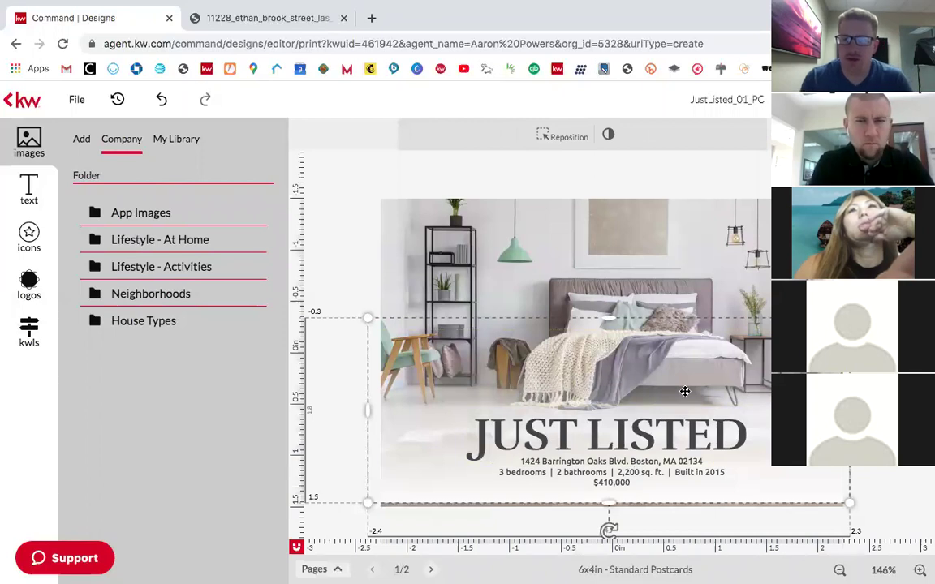
pyautogui.moveTo(685, 391); pyautogui.dragTo(685, 395)
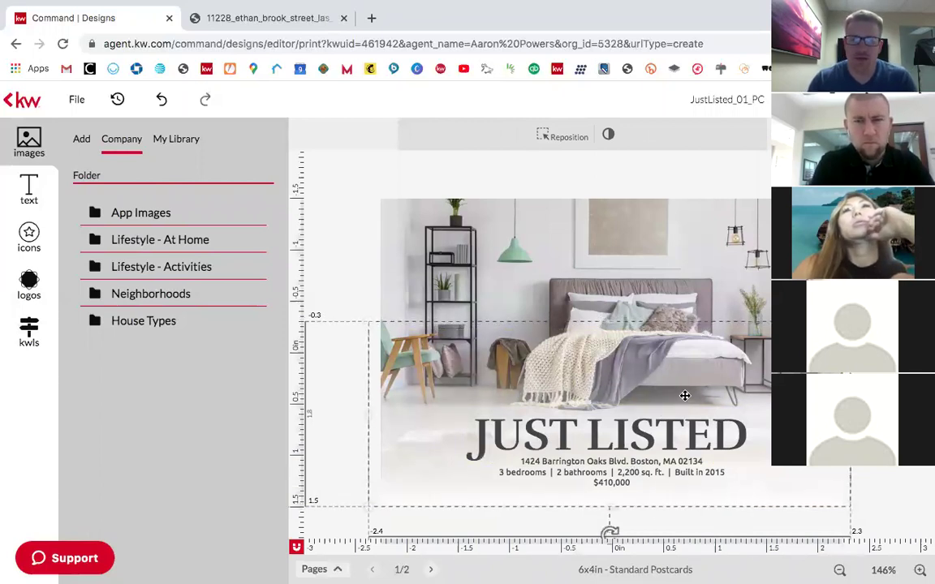
pyautogui.click(317, 273)
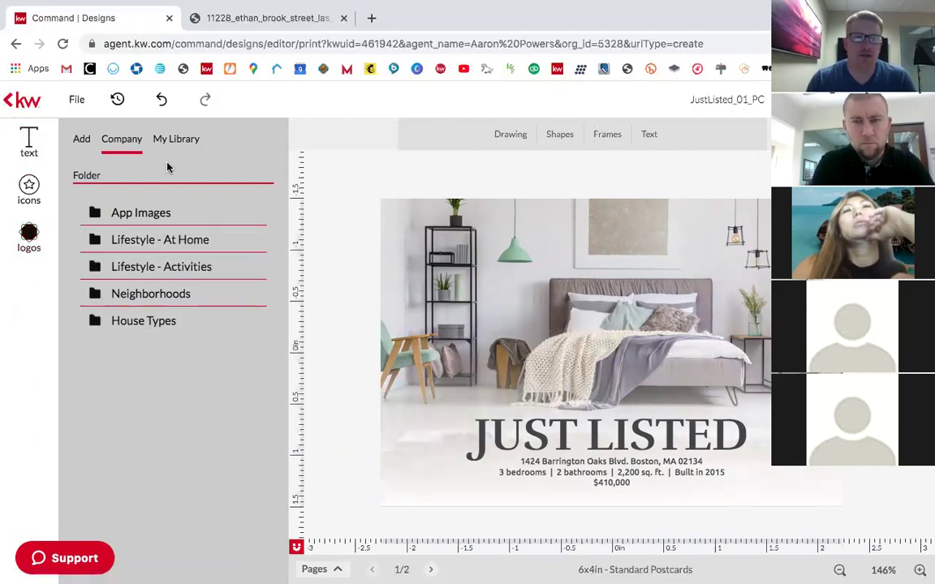
pyautogui.click(82, 142)
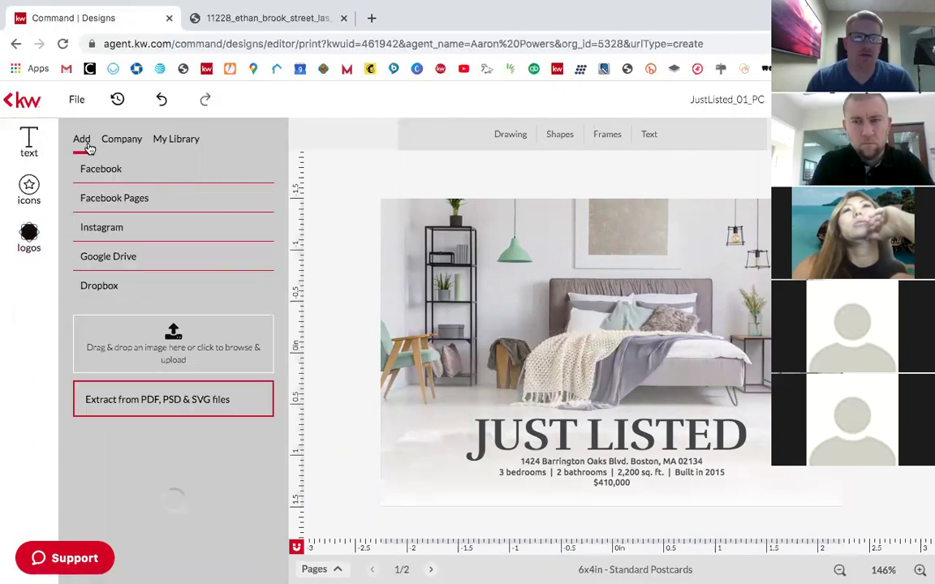
pyautogui.click(537, 314)
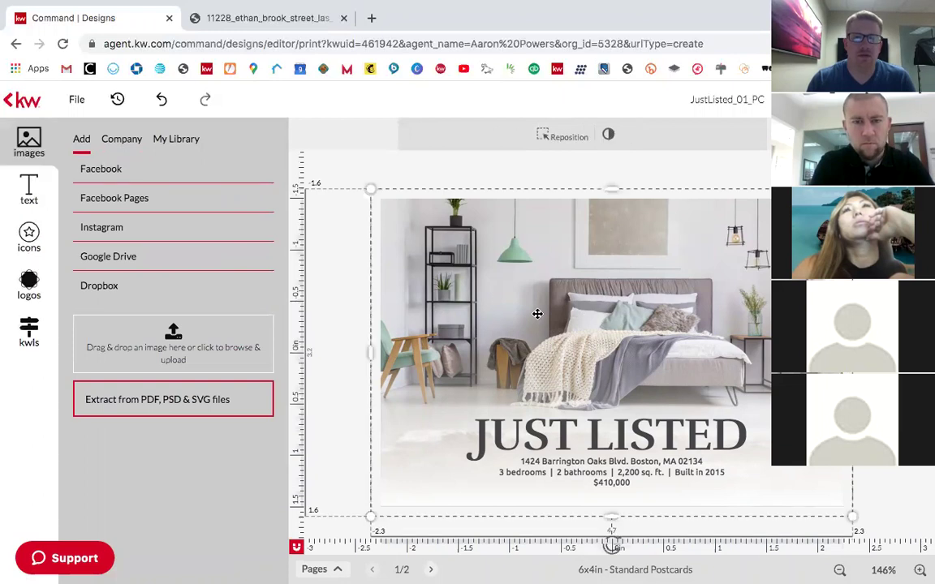
pyautogui.click(29, 331)
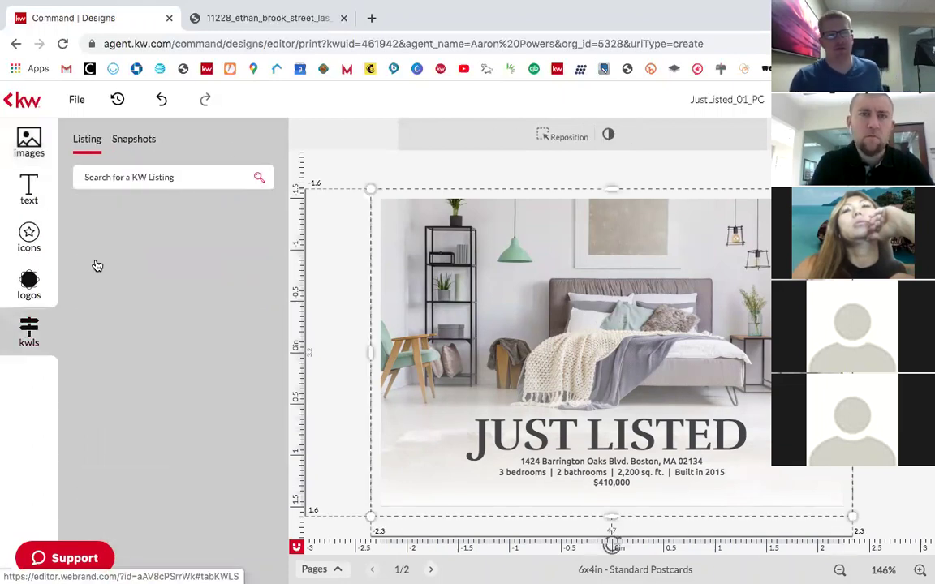
pyautogui.click(155, 177)
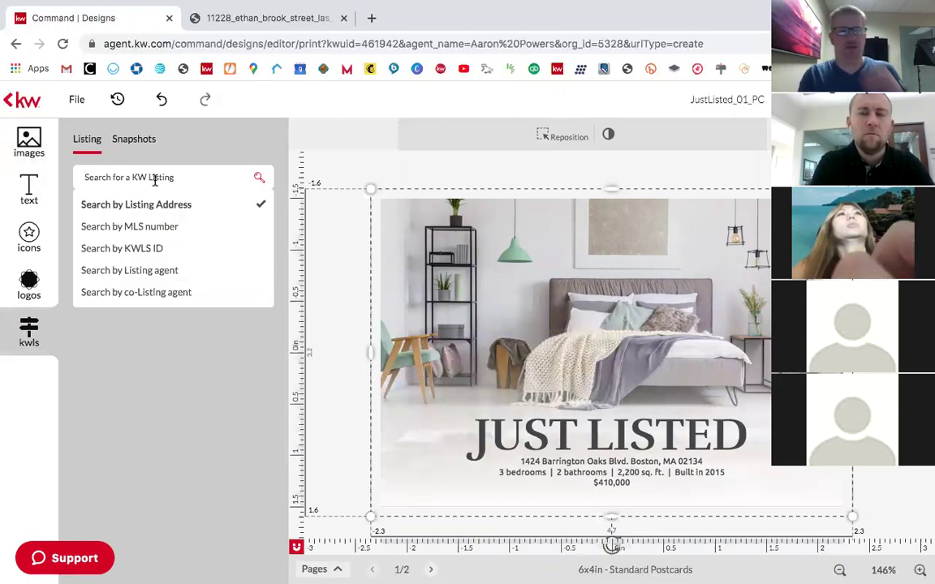
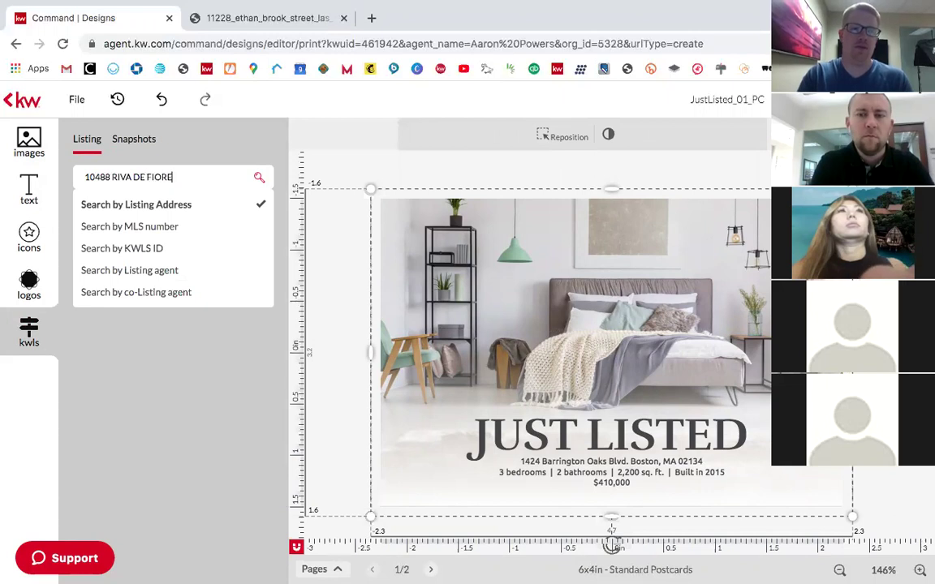
pyautogui.click(155, 179)
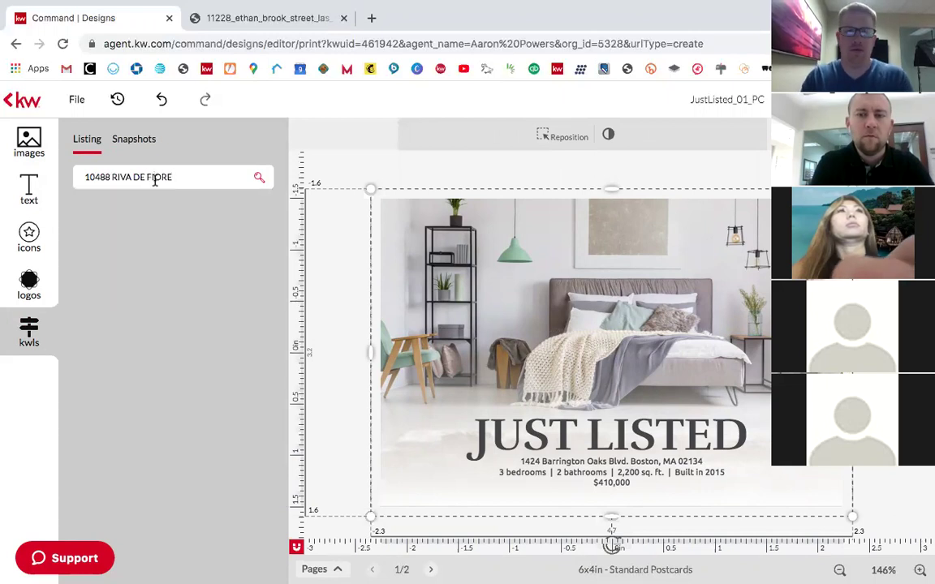
pyautogui.click(260, 178)
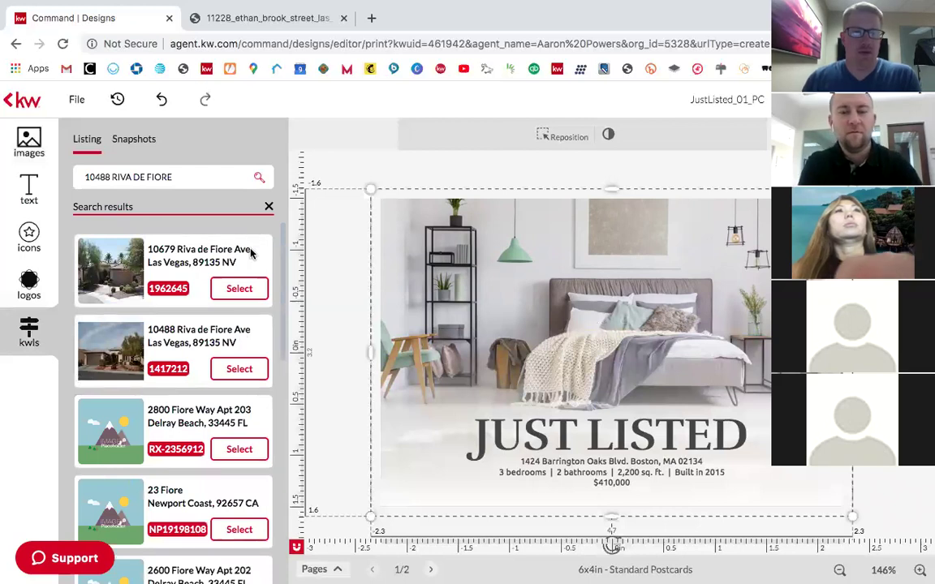
# Step: Pick the matching Las Vegas listing from the search results
pyautogui.scroll(-1, 243, 304)
pyautogui.scroll(1, 243, 303)
pyautogui.scroll(-5, 240, 367)
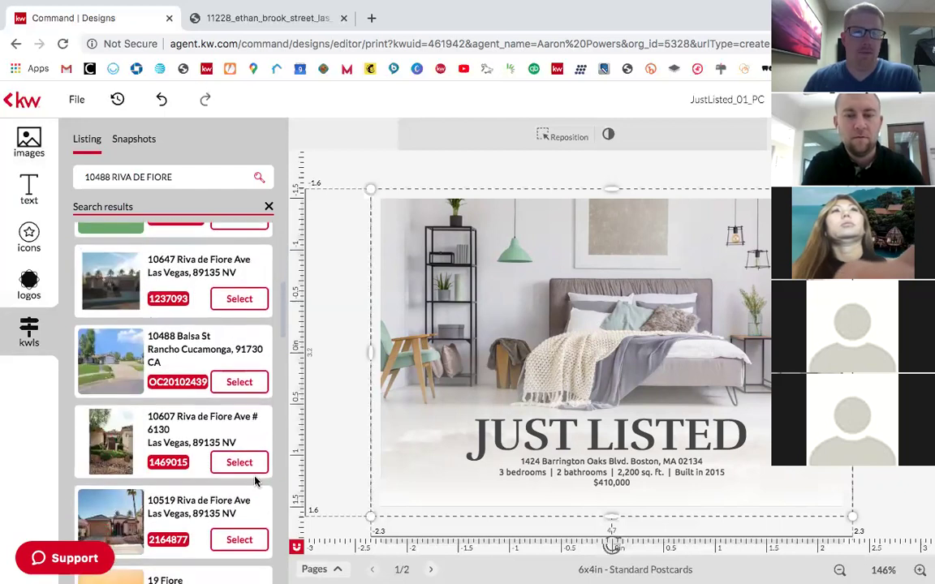
pyautogui.scroll(-5, 255, 479)
pyautogui.scroll(-3, 216, 451)
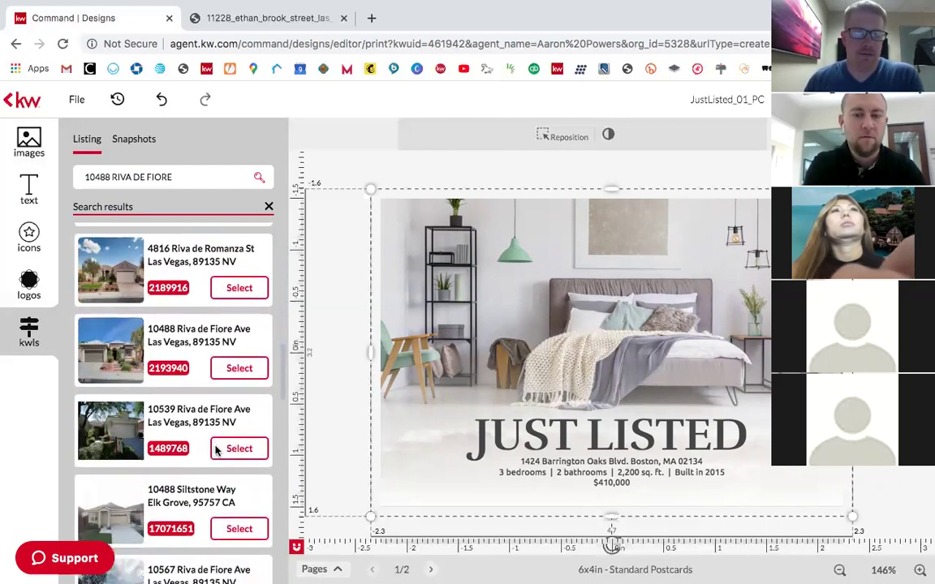
pyautogui.scroll(10, 226, 300)
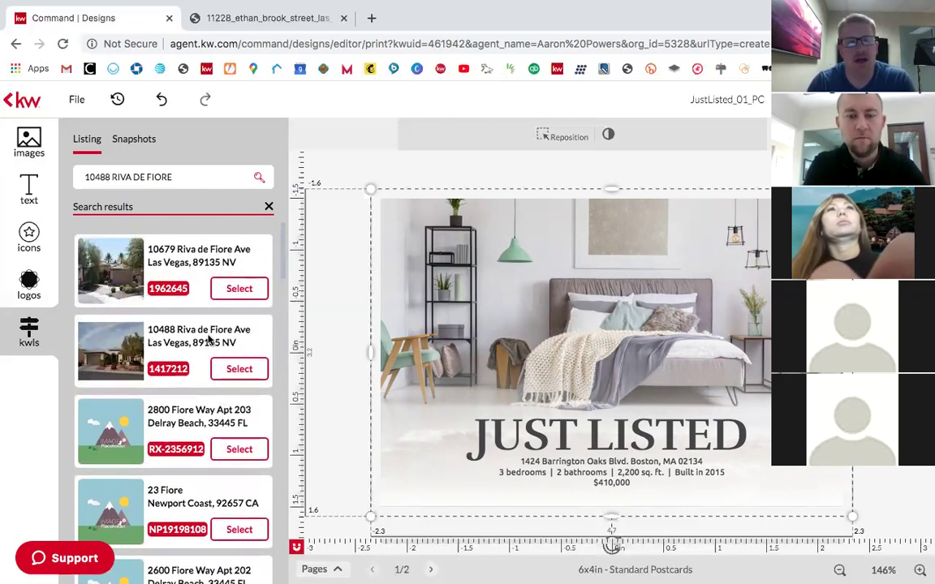
pyautogui.scroll(-2, 215, 370)
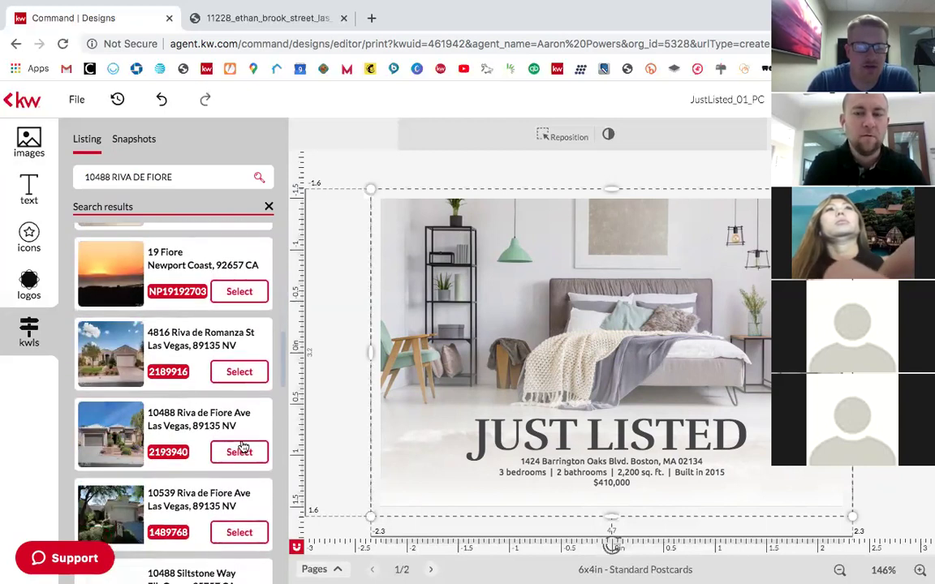
pyautogui.click(239, 452)
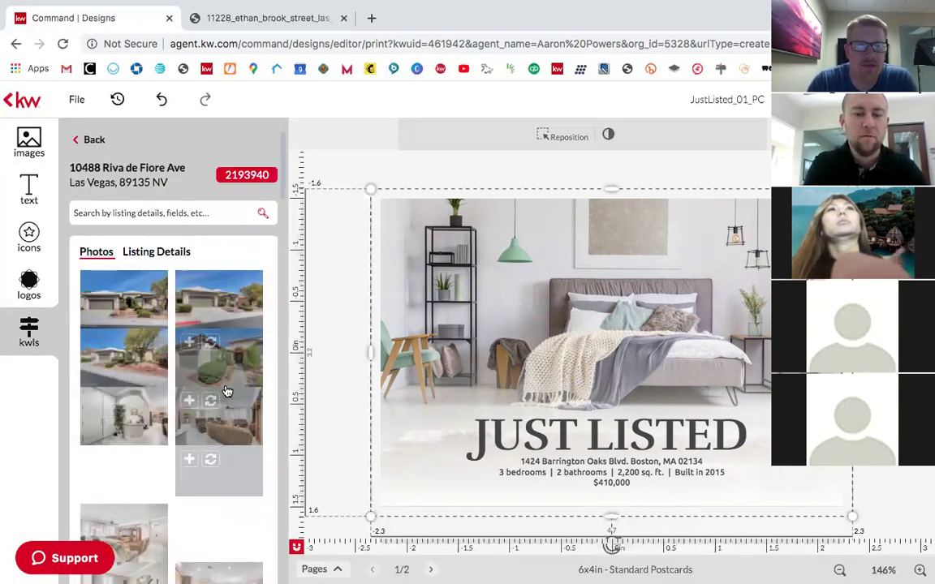
pyautogui.scroll(-10, 207, 406)
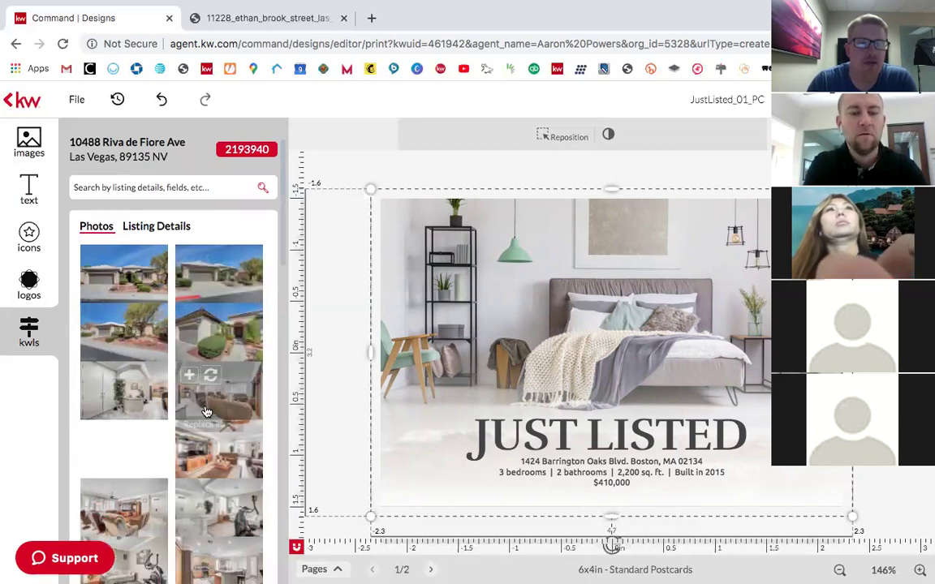
pyautogui.scroll(10, 207, 412)
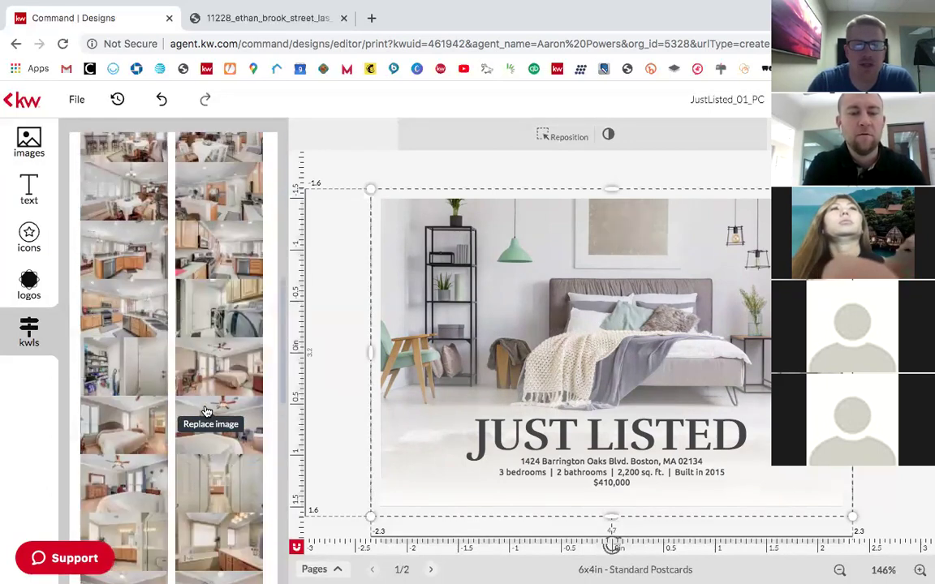
pyautogui.scroll(5, 207, 412)
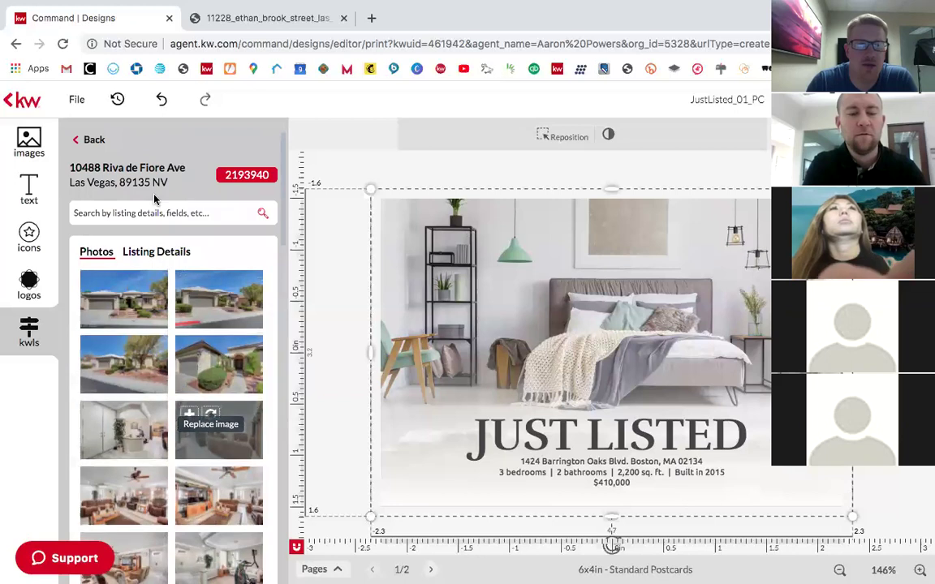
pyautogui.click(157, 254)
pyautogui.scroll(-8, 193, 397)
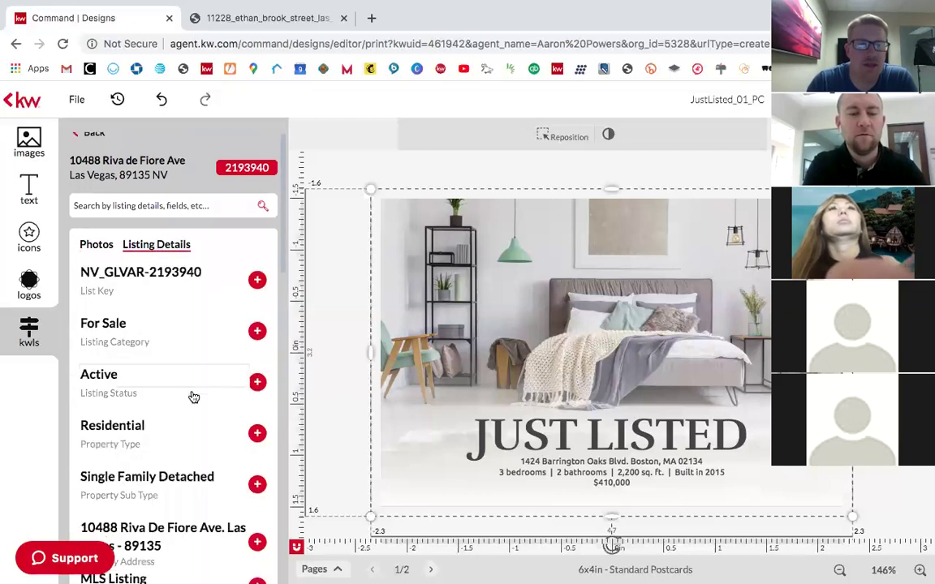
pyautogui.scroll(-6, 193, 396)
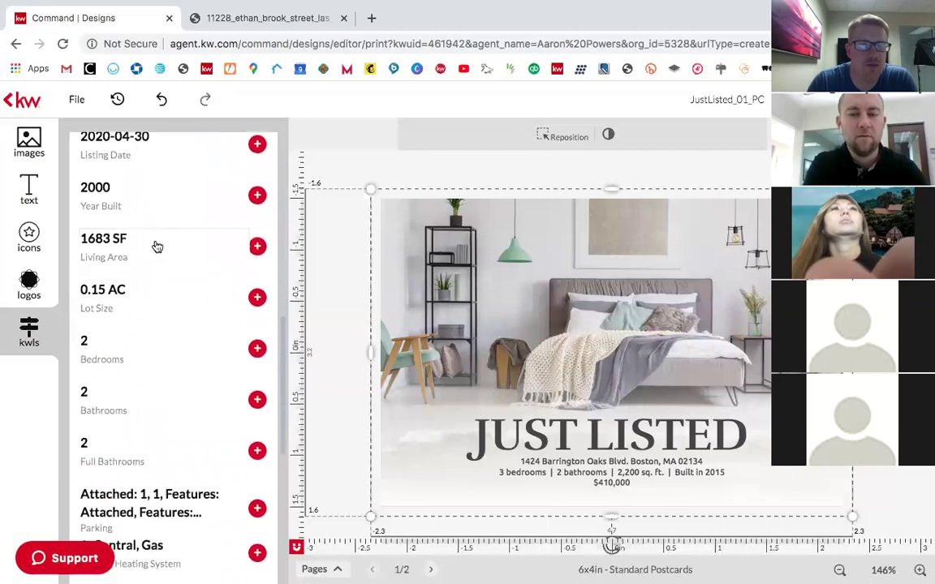
pyautogui.scroll(-6, 185, 368)
pyautogui.scroll(-2, 185, 368)
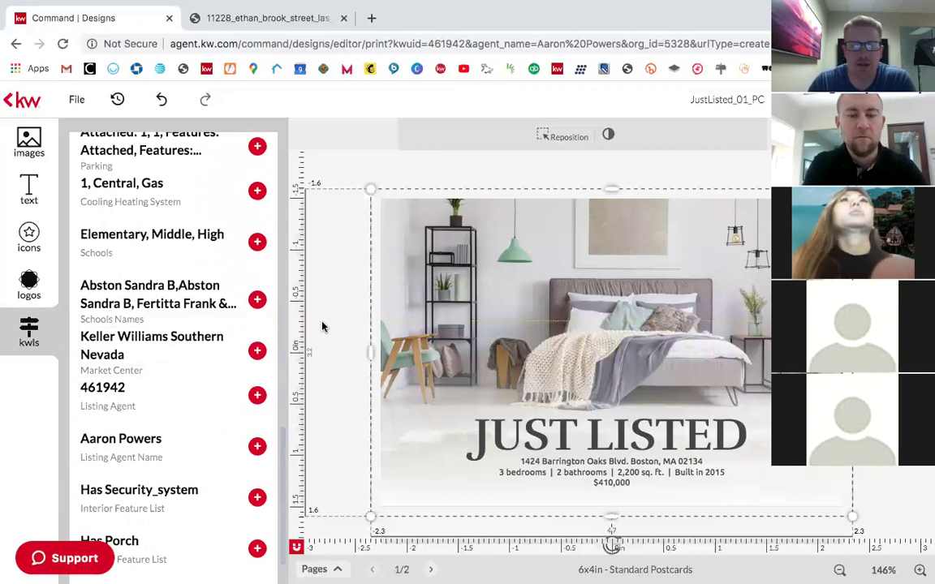
pyautogui.scroll(-2, 167, 386)
pyautogui.scroll(15, 167, 386)
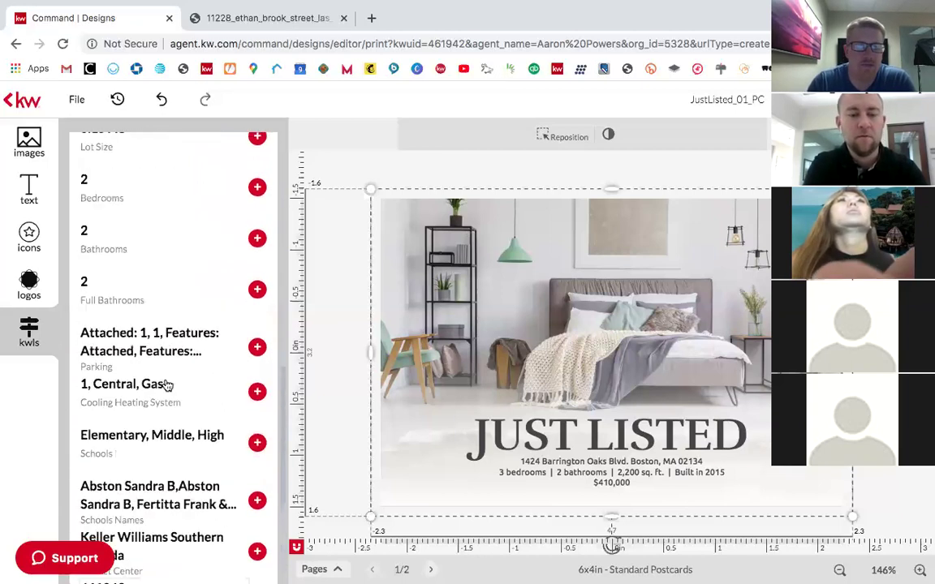
# Step: Show the listing's photos and select the postcard's large background image
pyautogui.click(98, 253)
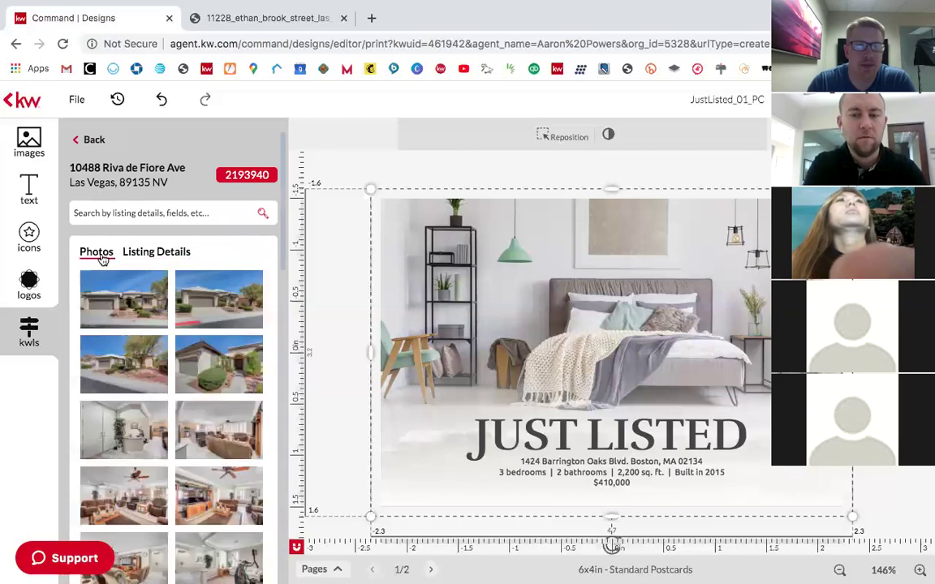
pyautogui.click(559, 349)
pyautogui.click(524, 281)
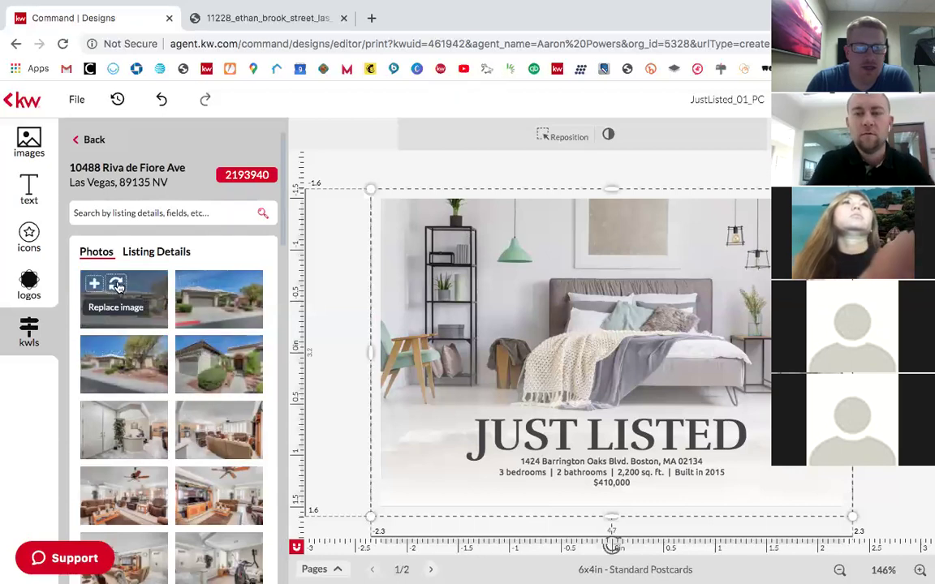
# Step: Replace the postcard background with the listing's house exterior photo, then check both sides
pyautogui.click(118, 285)
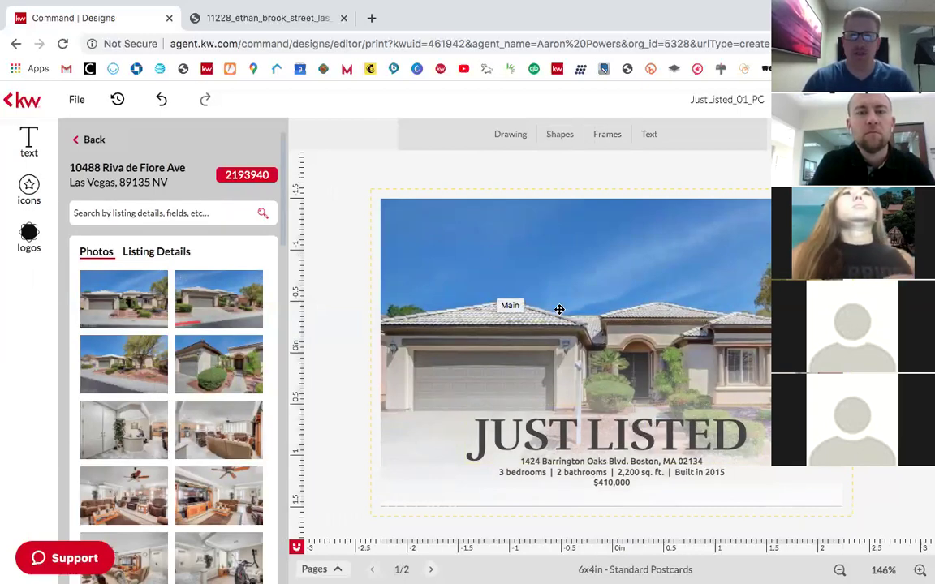
pyautogui.click(431, 569)
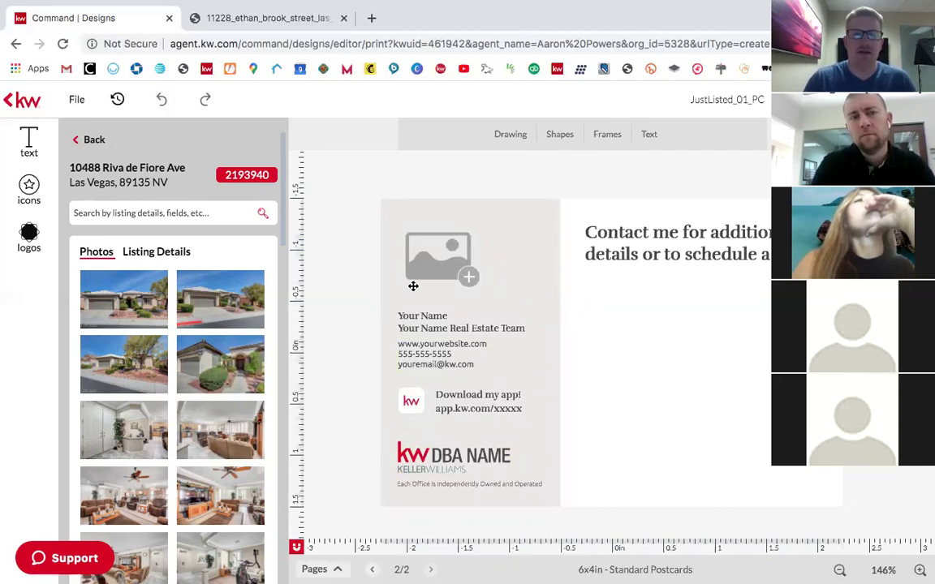
pyautogui.click(375, 571)
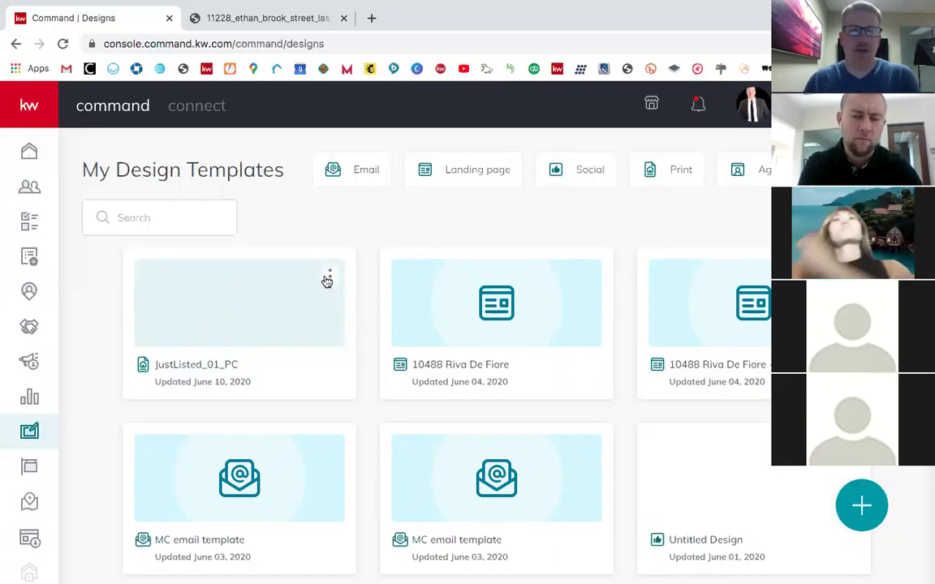
# Step: Rename the JustListed_01_PC design to 'Command Test JL', then go to Campaigns
pyautogui.click(330, 277)
pyautogui.click(254, 319)
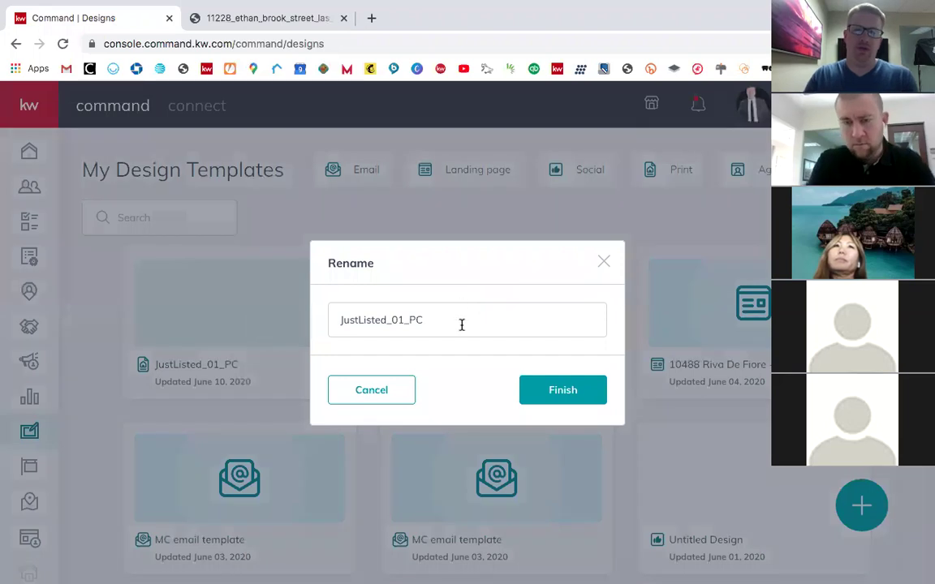
pyautogui.click(462, 325)
pyautogui.write('Command T')
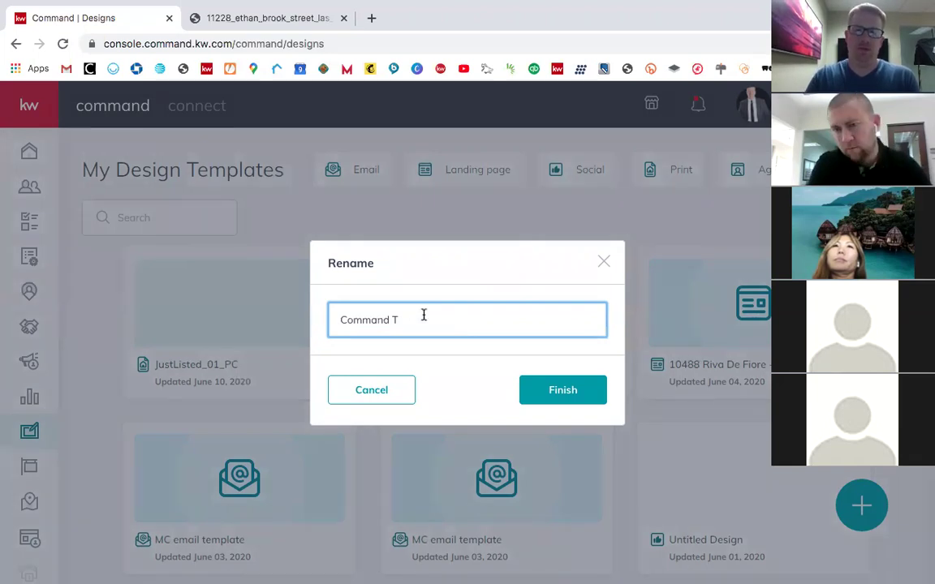
pyautogui.write('Esest JL')
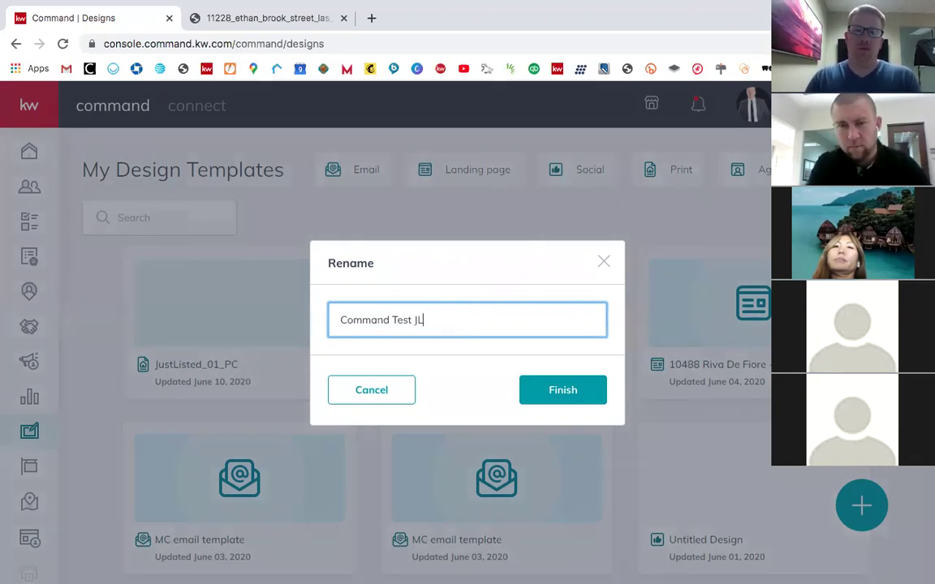
pyautogui.click(563, 389)
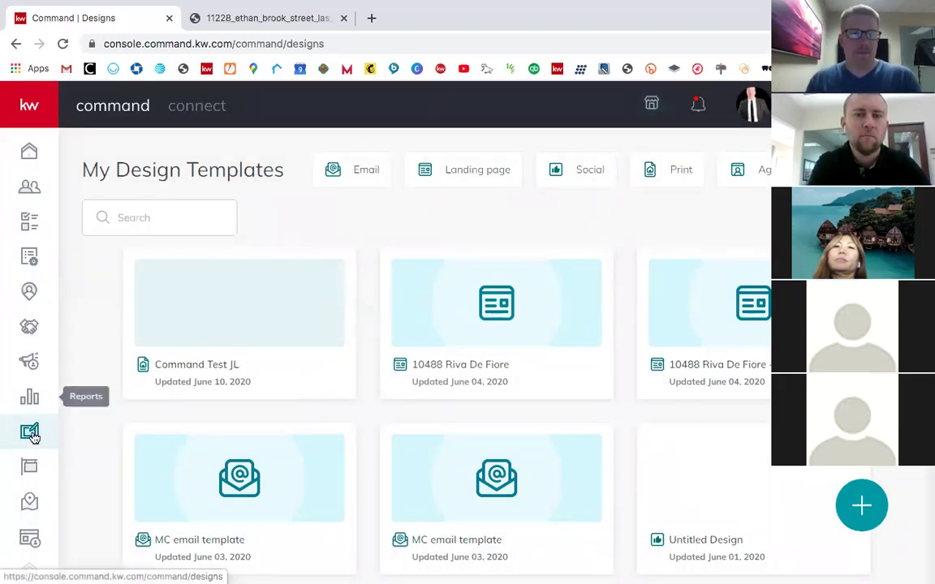
pyautogui.click(30, 361)
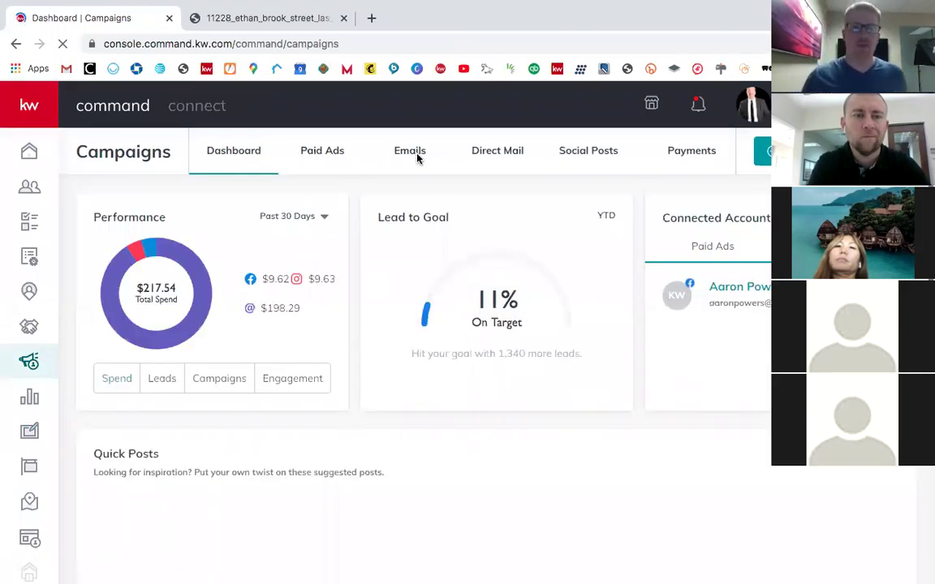
# Step: Create a new Direct Mail campaign named 'Command Test JL'
pyautogui.click(502, 151)
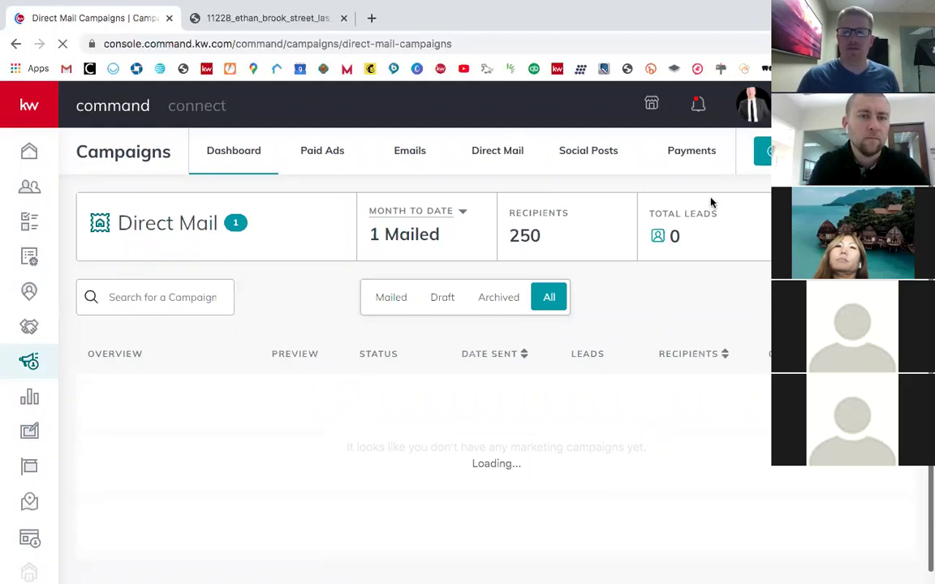
pyautogui.click(765, 151)
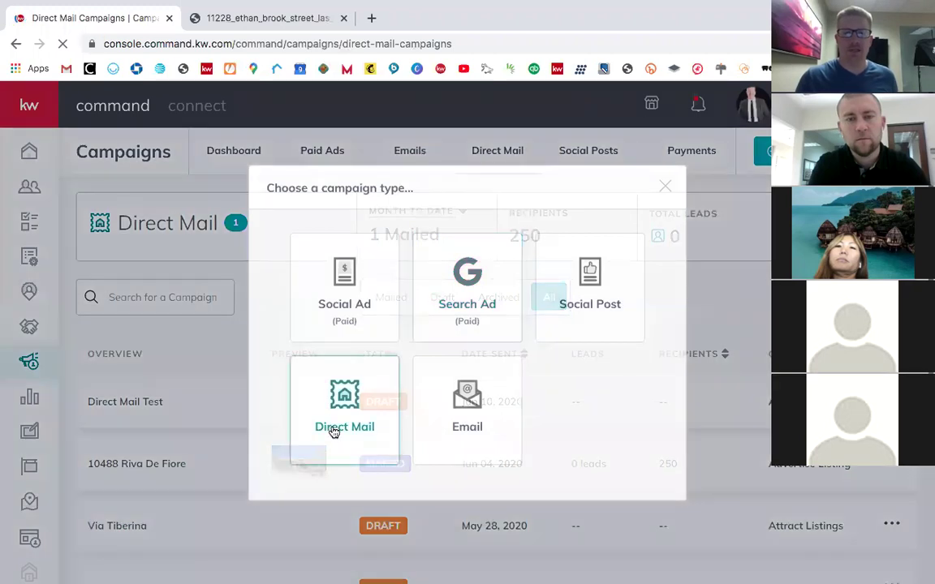
pyautogui.click(324, 375)
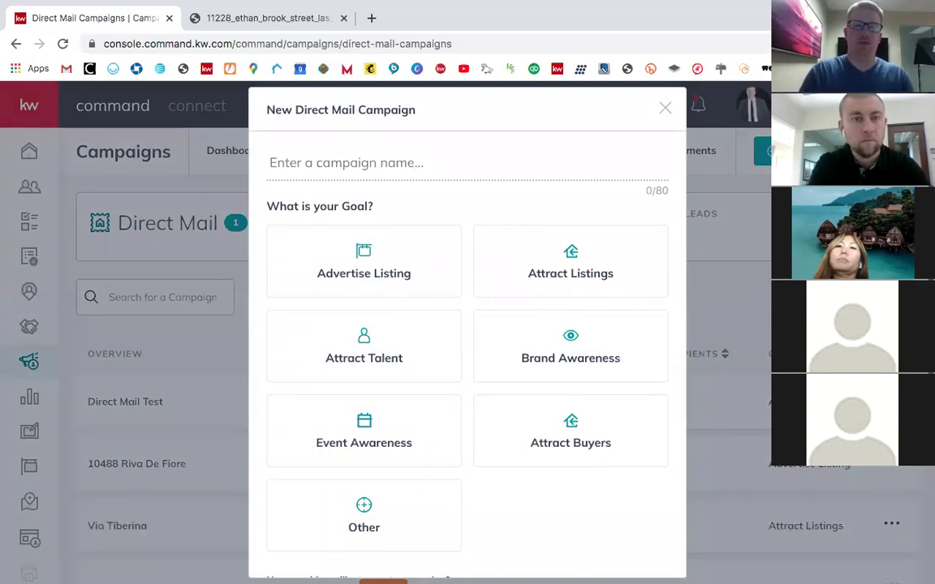
pyautogui.write('Command Test JL')
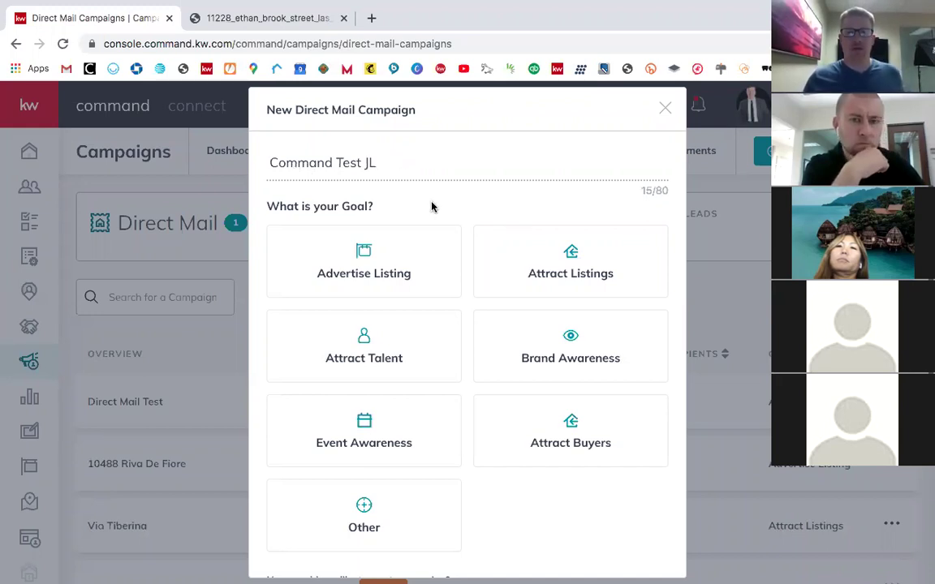
# Step: Set the campaign goal to Advertise Listing and choose to upload a custom template
pyautogui.click(372, 252)
pyautogui.scroll(-3, 486, 398)
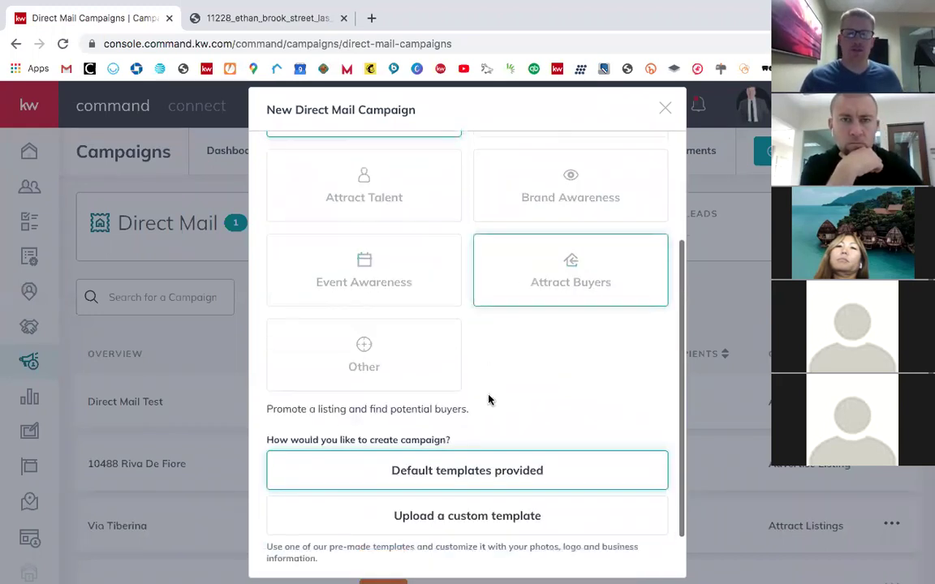
pyautogui.scroll(-2, 489, 399)
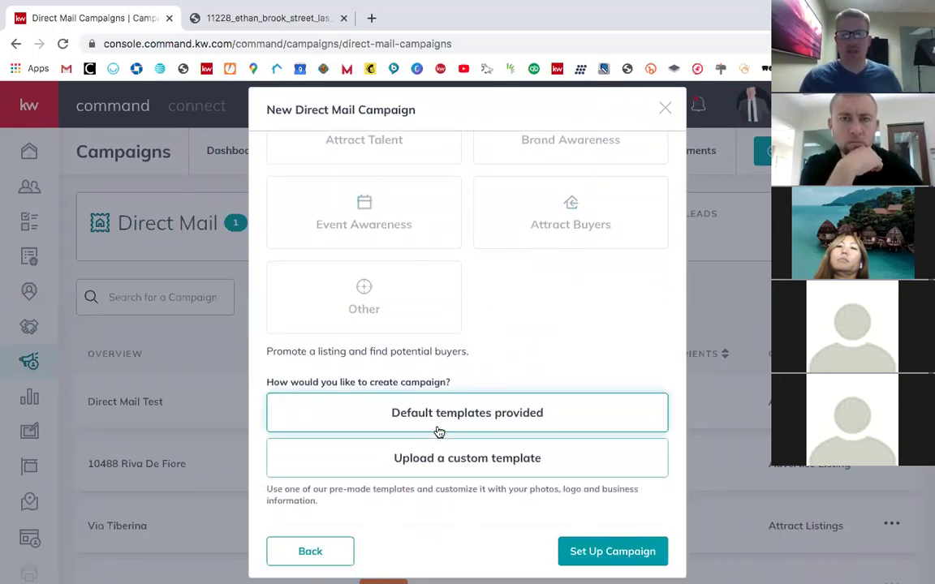
pyautogui.click(460, 459)
pyautogui.scroll(-1, 469, 545)
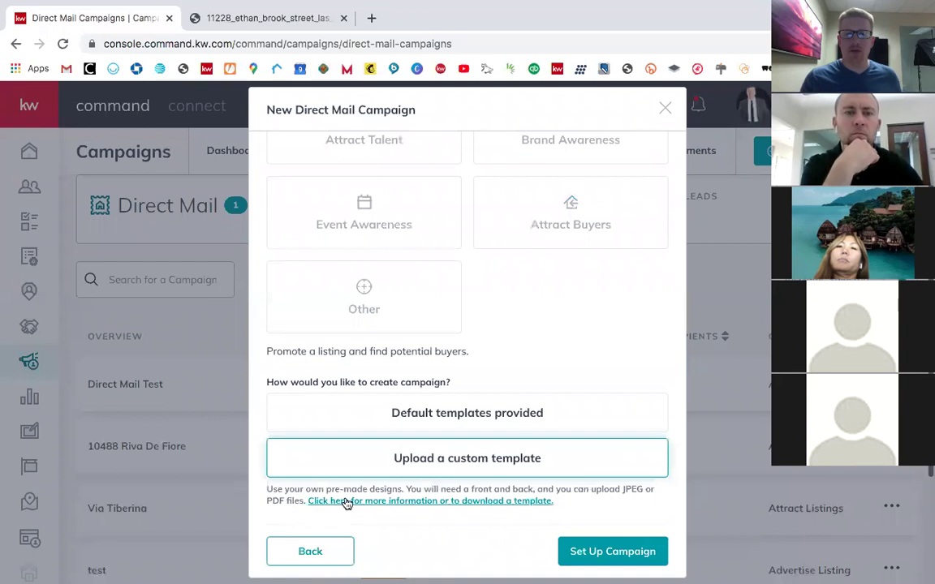
# Step: Download the own-designs.zip template pack, then submit Set Up Campaign
pyautogui.click(436, 501)
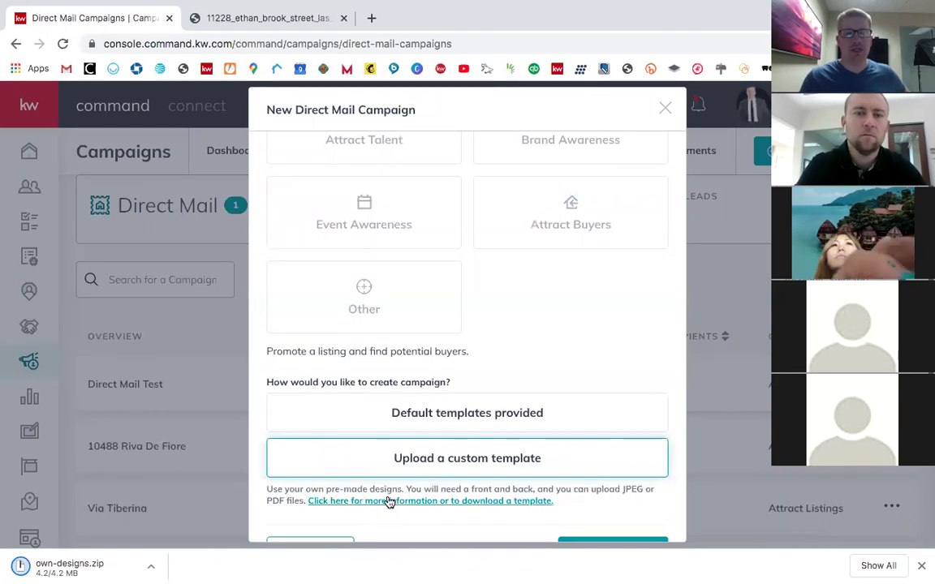
pyautogui.scroll(-1, 389, 500)
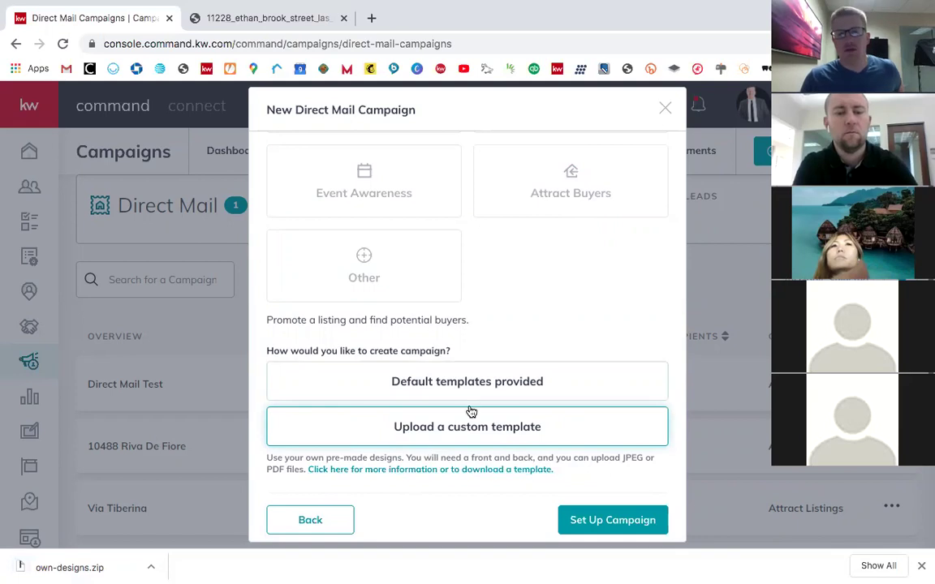
pyautogui.click(599, 523)
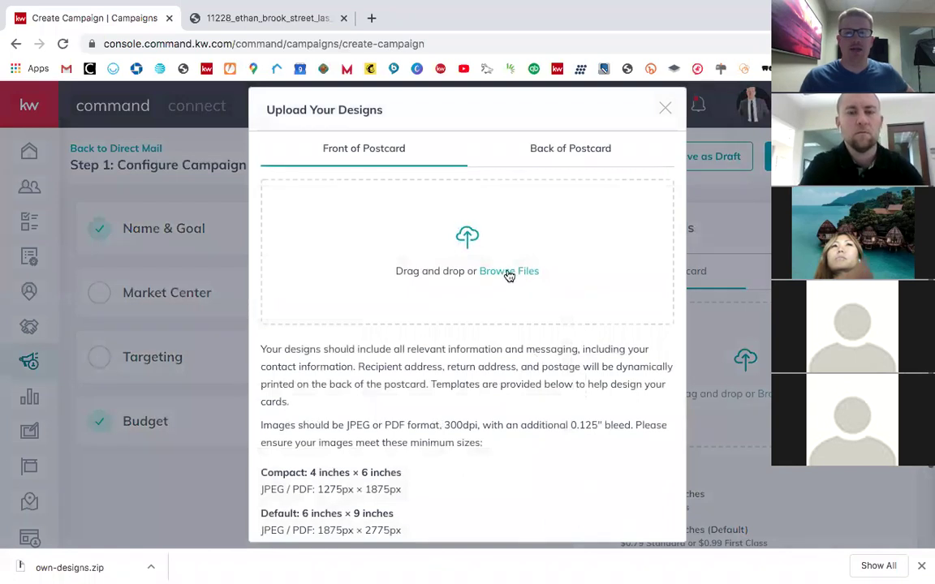
pyautogui.scroll(-5, 501, 312)
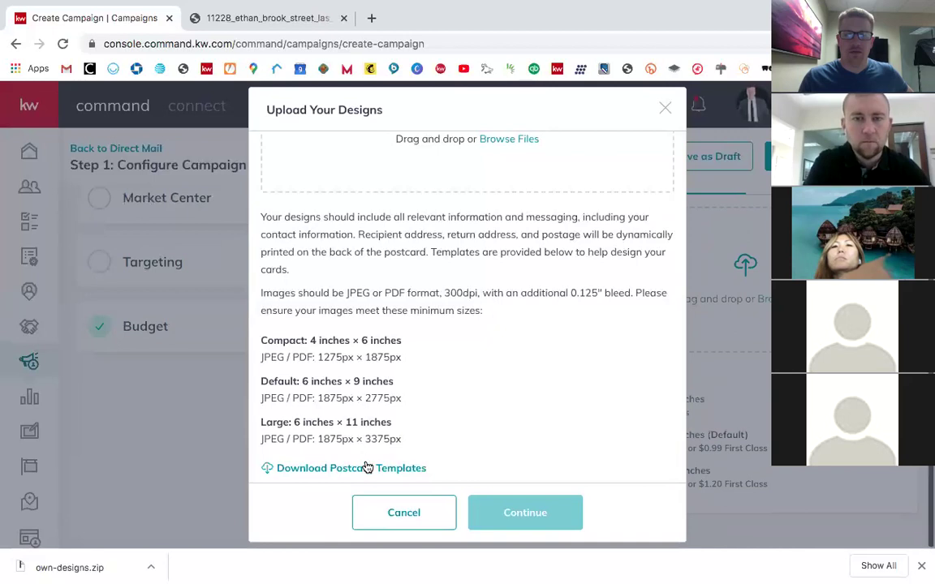
pyautogui.scroll(1, 367, 395)
pyautogui.scroll(-1, 367, 395)
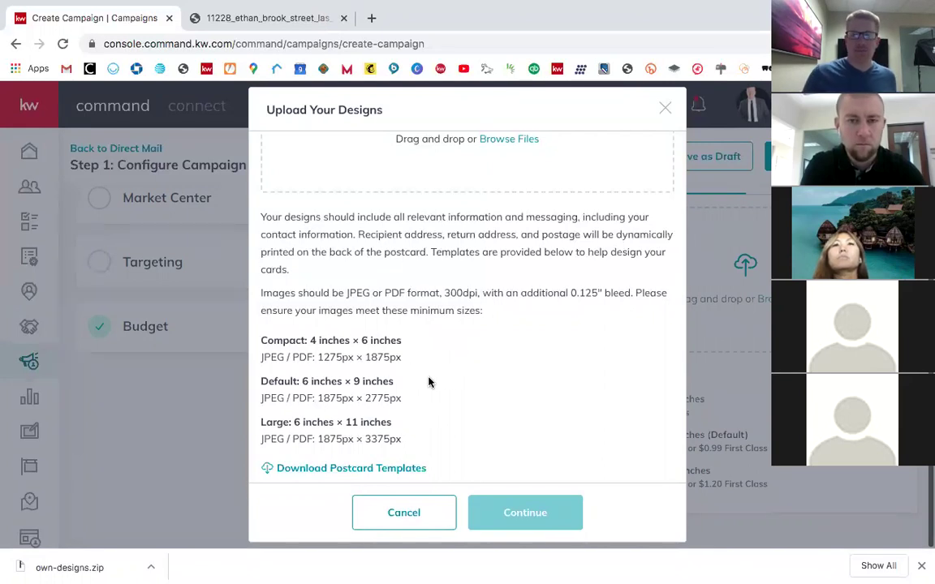
pyautogui.scroll(2, 427, 381)
pyautogui.scroll(-2, 439, 443)
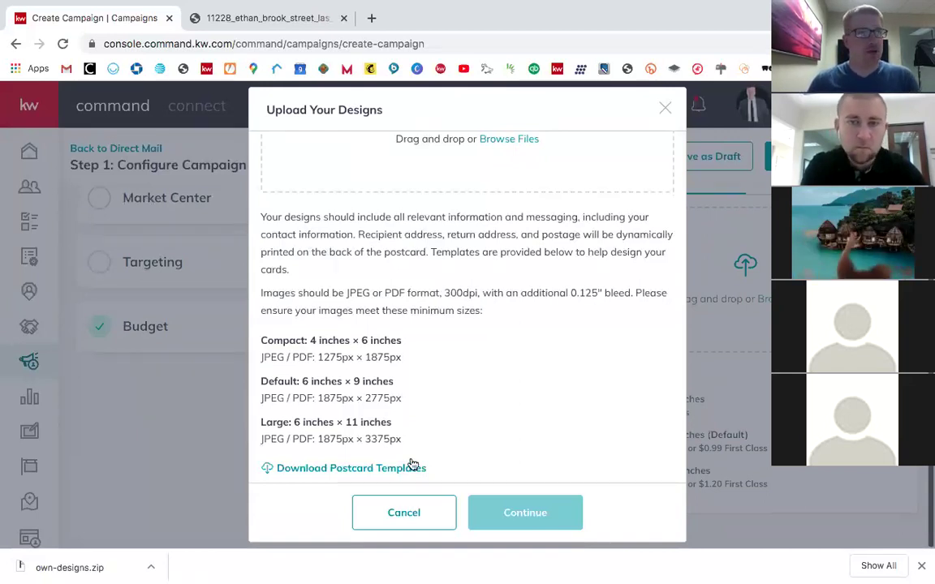
pyautogui.moveTo(165, 574)
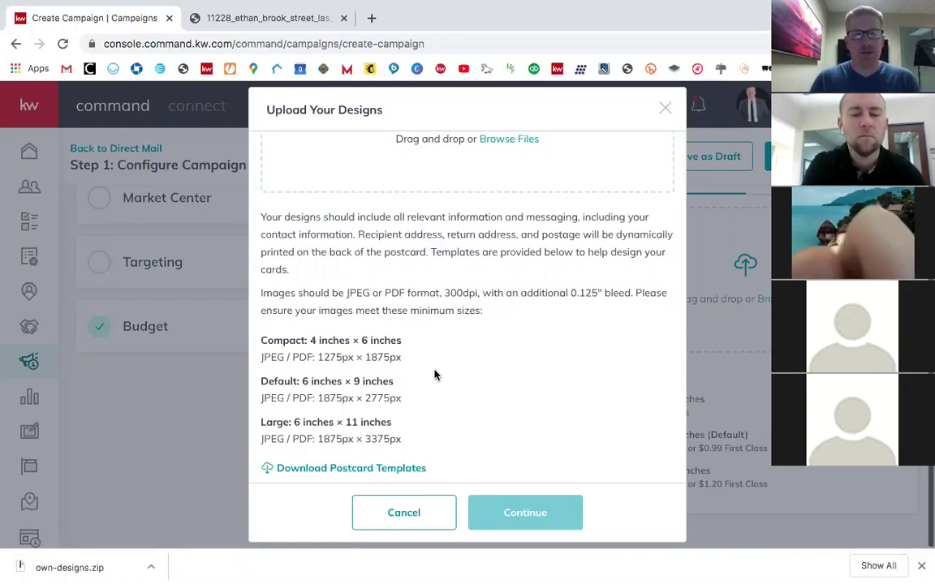
pyautogui.click(342, 469)
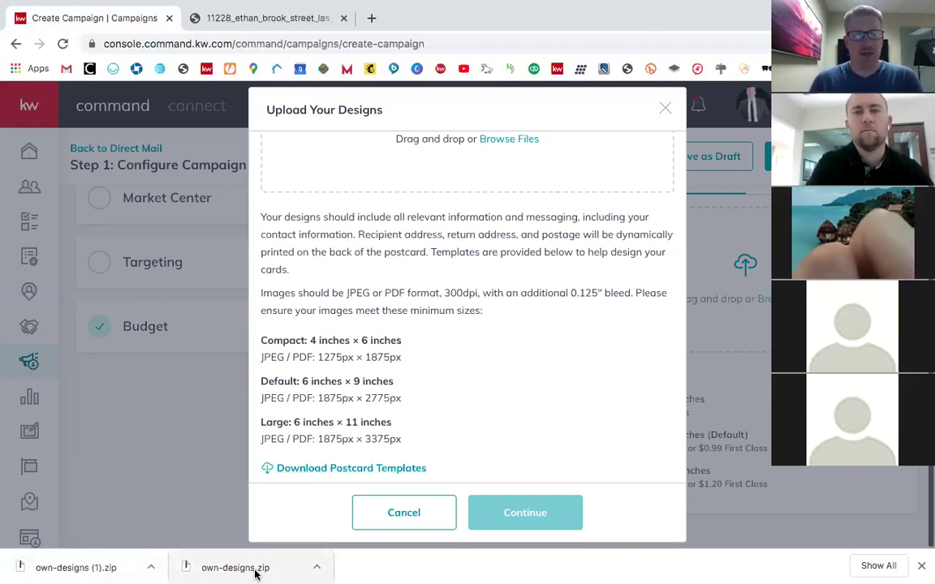
pyautogui.click(922, 570)
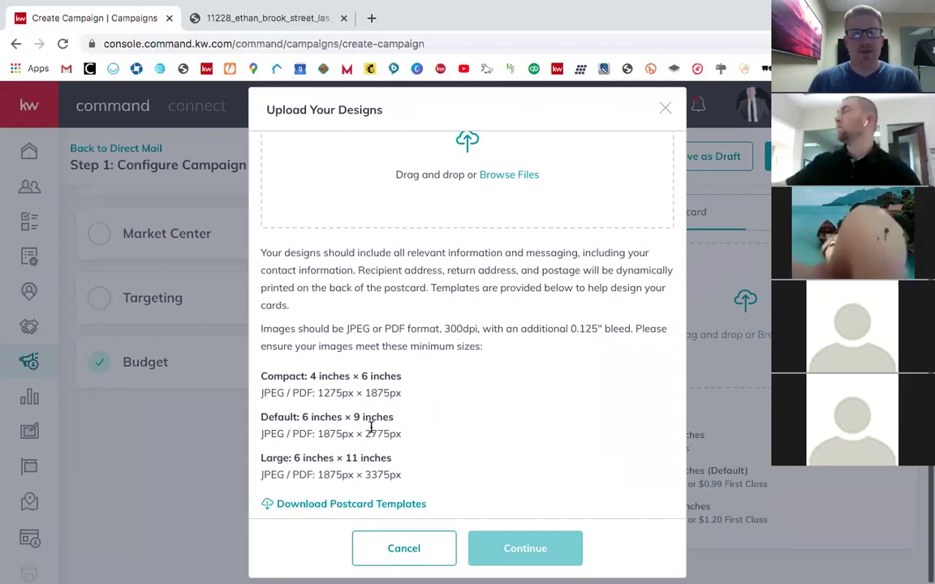
pyautogui.scroll(3, 513, 362)
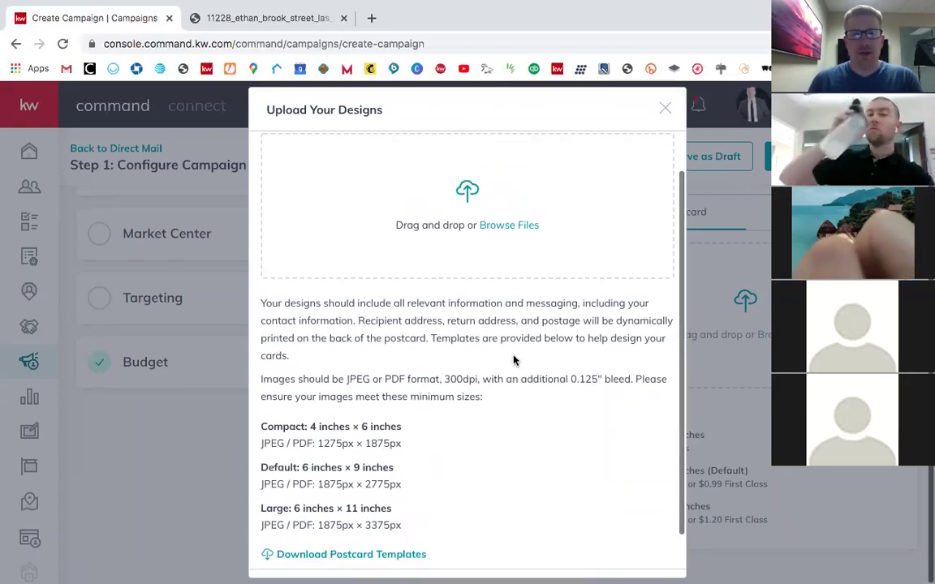
pyautogui.scroll(1, 513, 363)
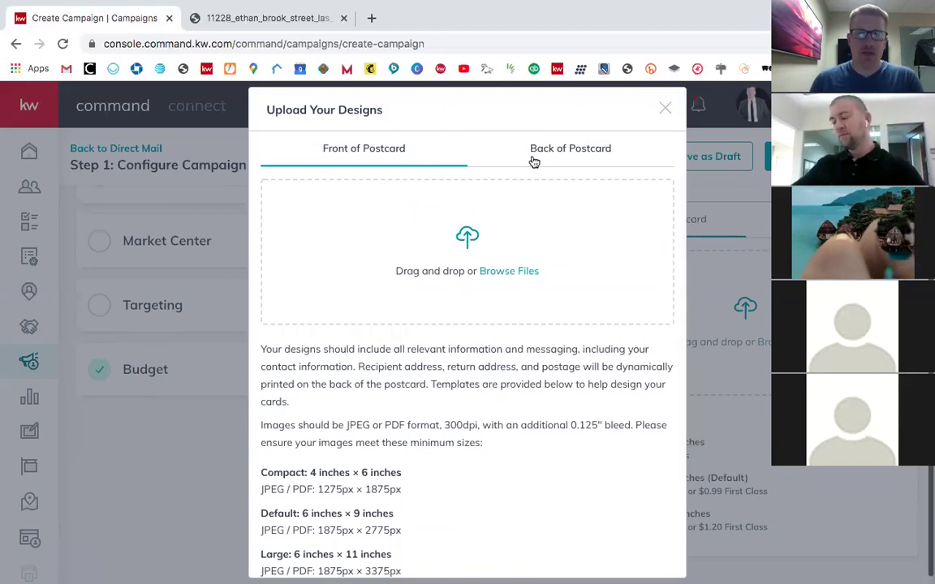
# Step: Compare the Back of Postcard and Front of Postcard upload areas
pyautogui.click(544, 157)
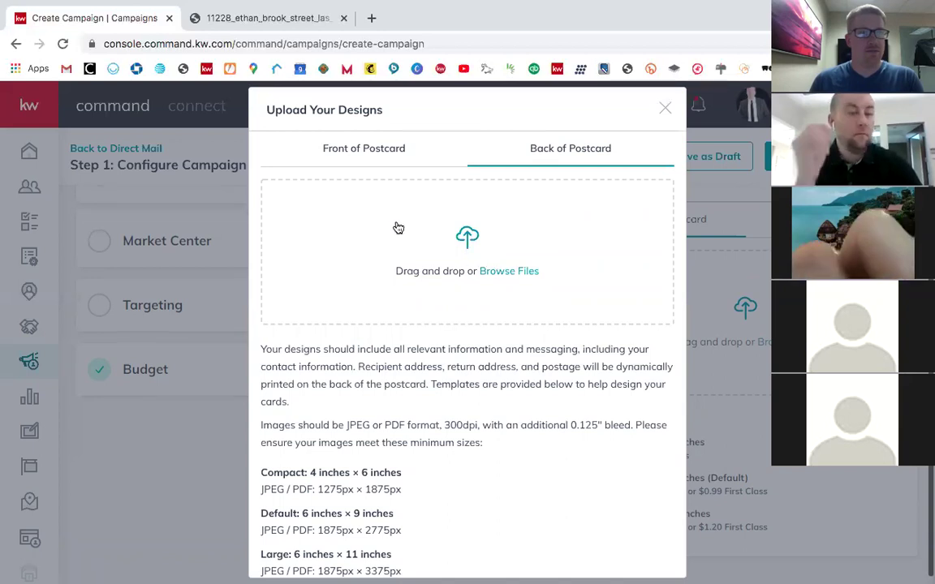
pyautogui.click(353, 138)
pyautogui.scroll(-3, 436, 200)
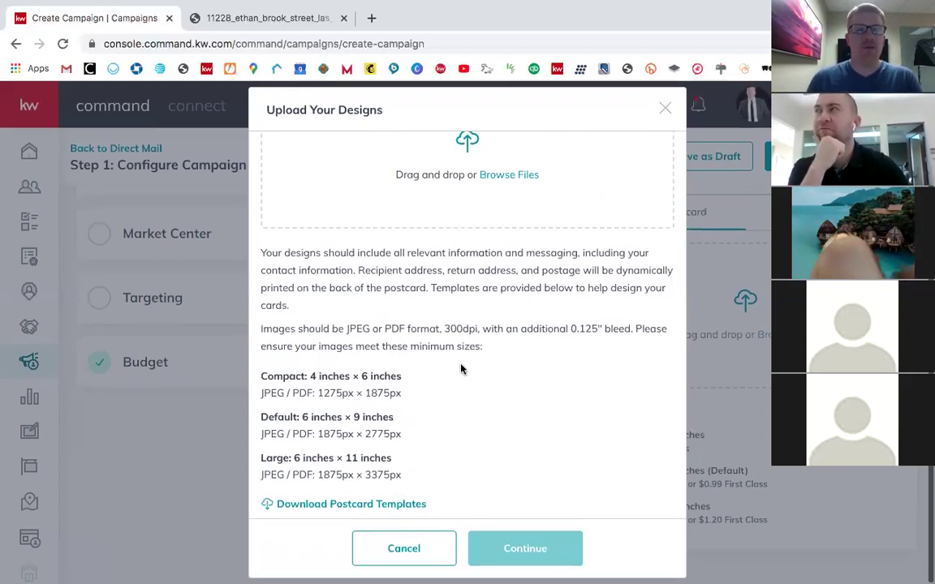
pyautogui.scroll(3, 461, 369)
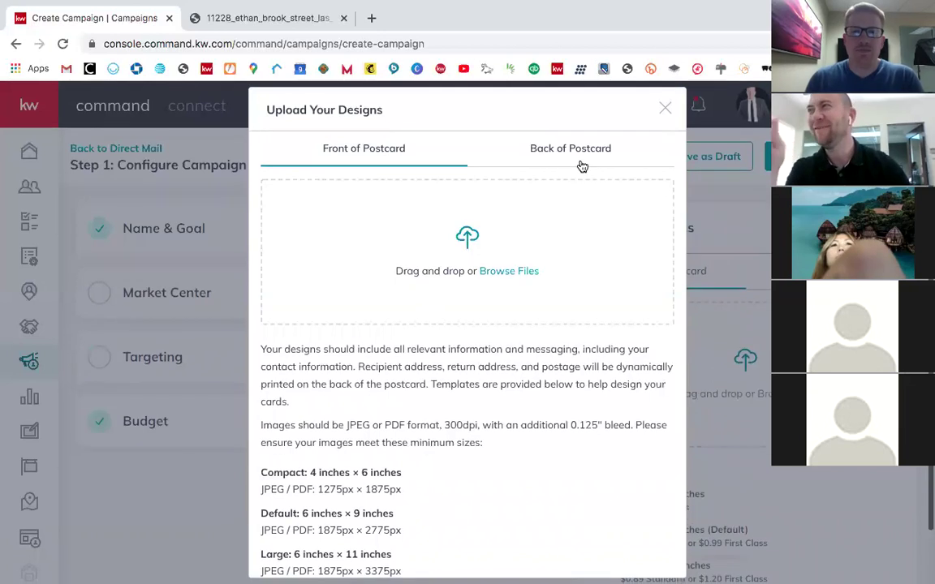
pyautogui.click(572, 166)
pyautogui.click(366, 154)
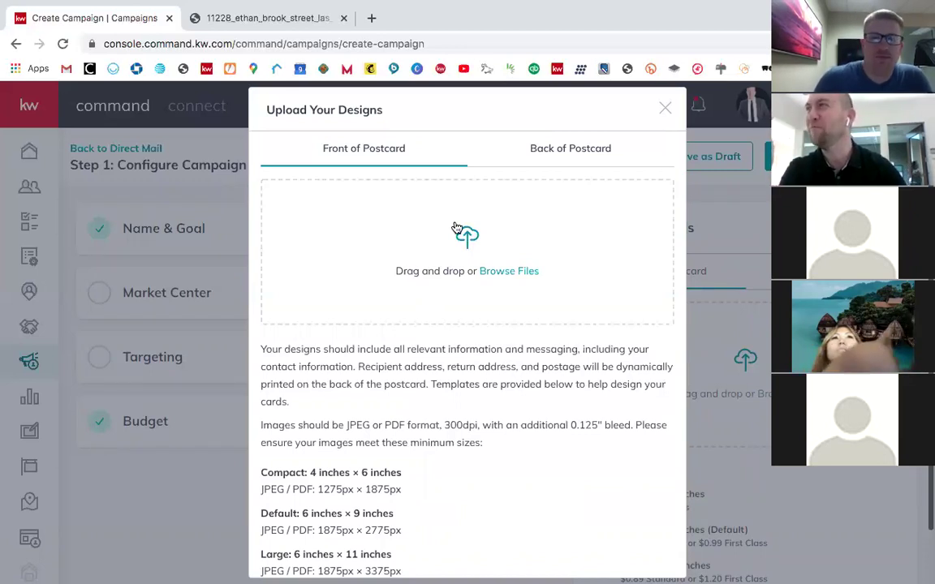
pyautogui.scroll(-3, 457, 231)
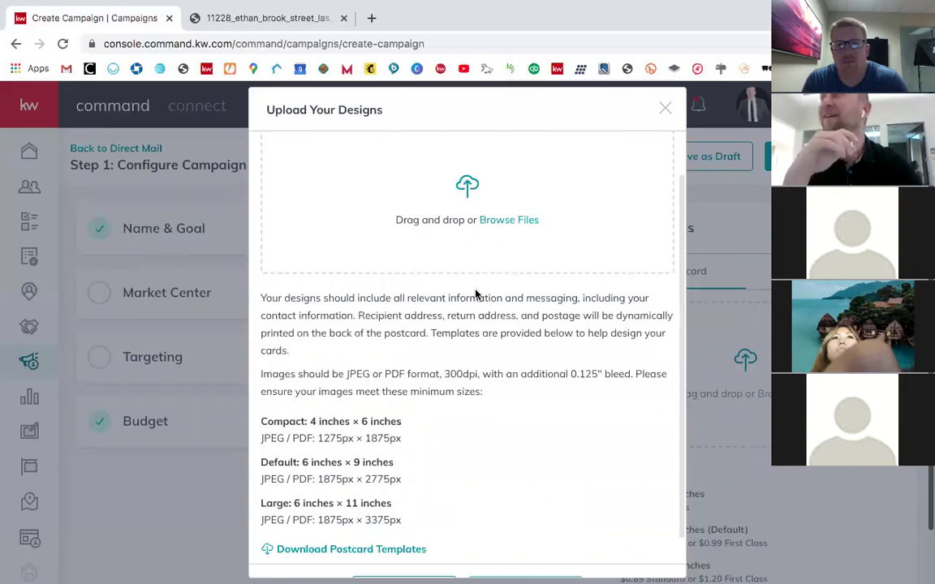
pyautogui.scroll(3, 476, 294)
# Step: Dismiss the browser context menu and close the upload dialog, abandoning campaign setup
pyautogui.rightClick(476, 295)
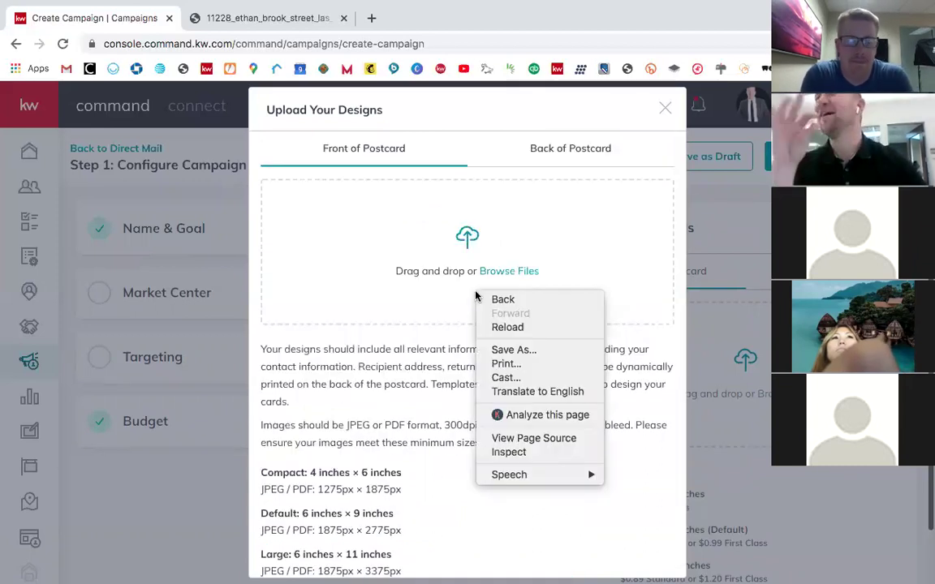
pyautogui.click(446, 341)
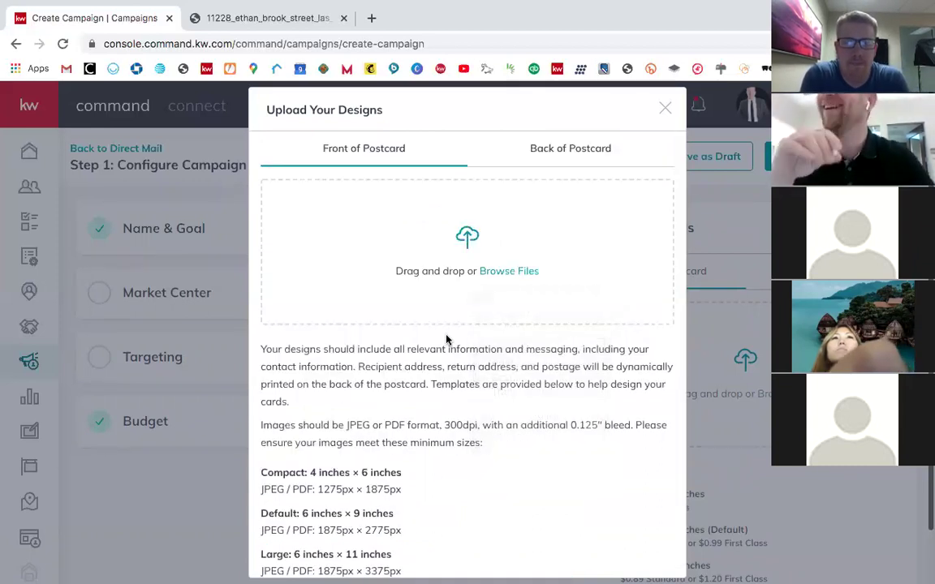
pyautogui.click(665, 110)
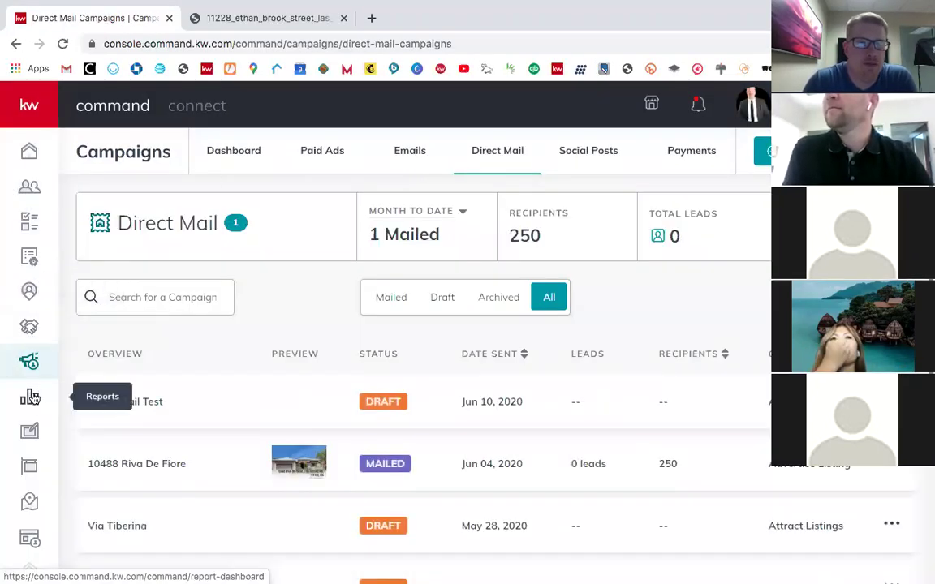
# Step: From My Design Templates, open the Command Test JL postcard in the editor
pyautogui.click(29, 431)
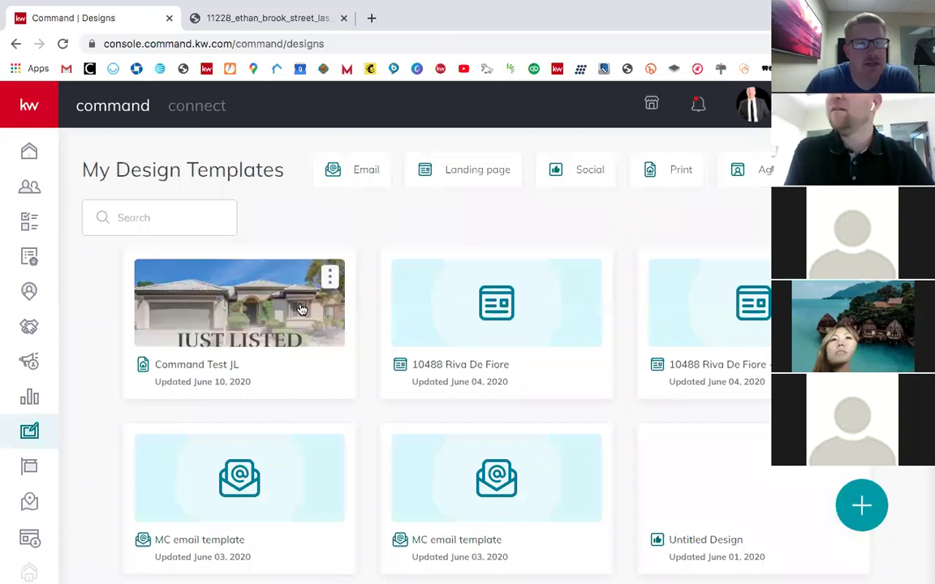
pyautogui.click(331, 279)
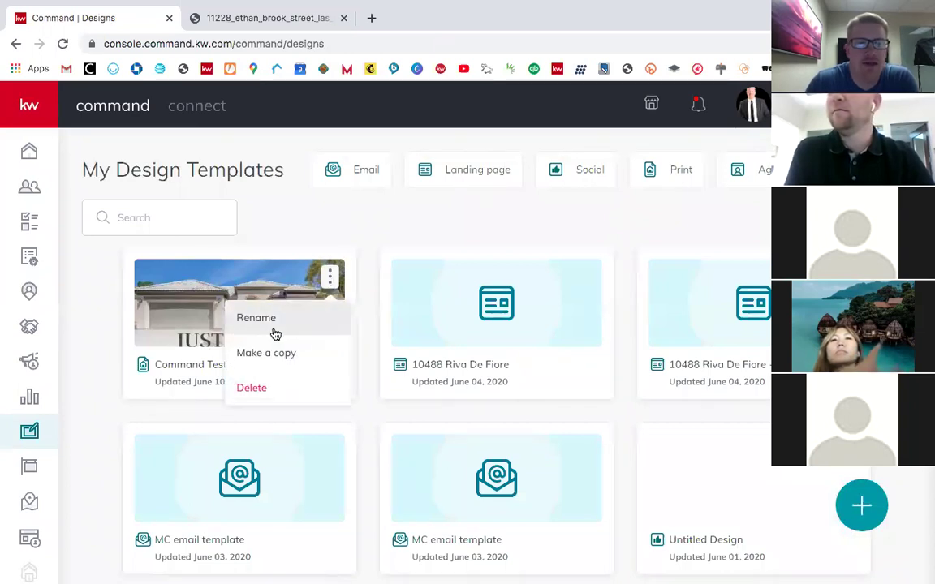
pyautogui.click(161, 291)
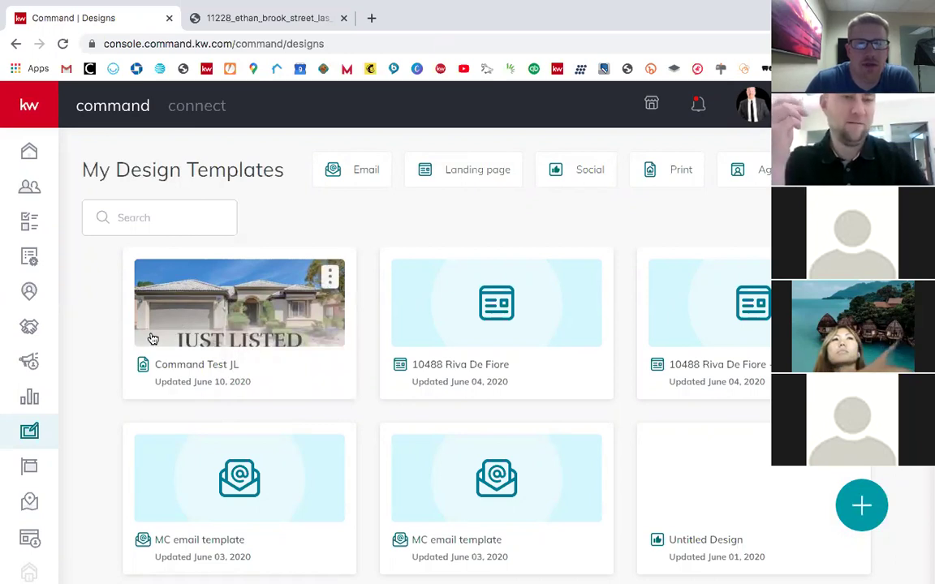
pyautogui.click(153, 338)
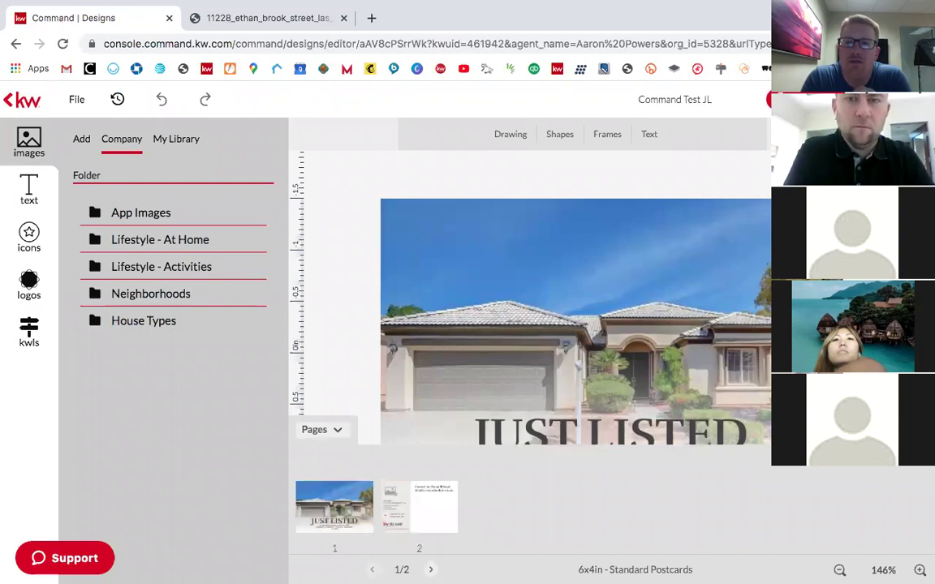
# Step: Review the JPEG, PNG and PDF download options and publish settings, ending on PDF
pyautogui.click(808, 99)
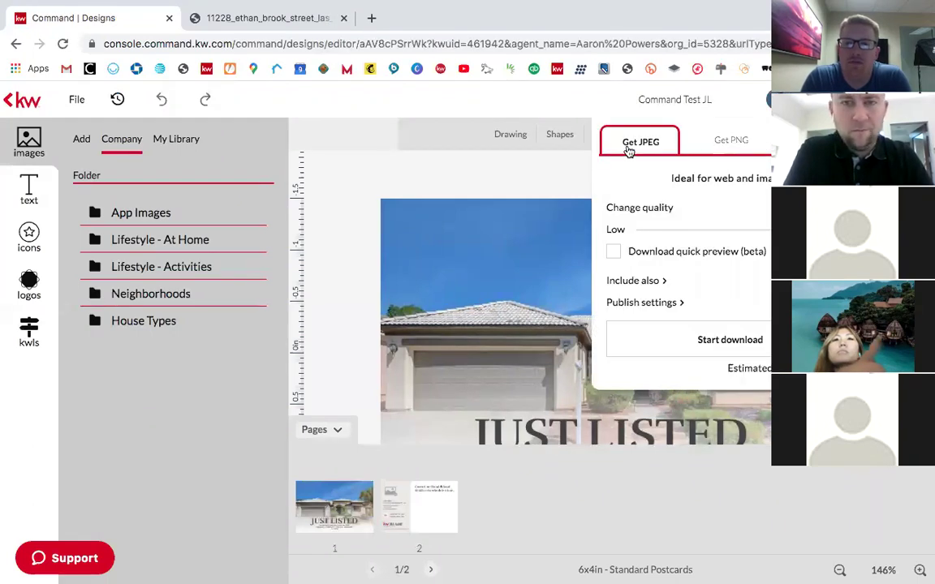
pyautogui.click(733, 151)
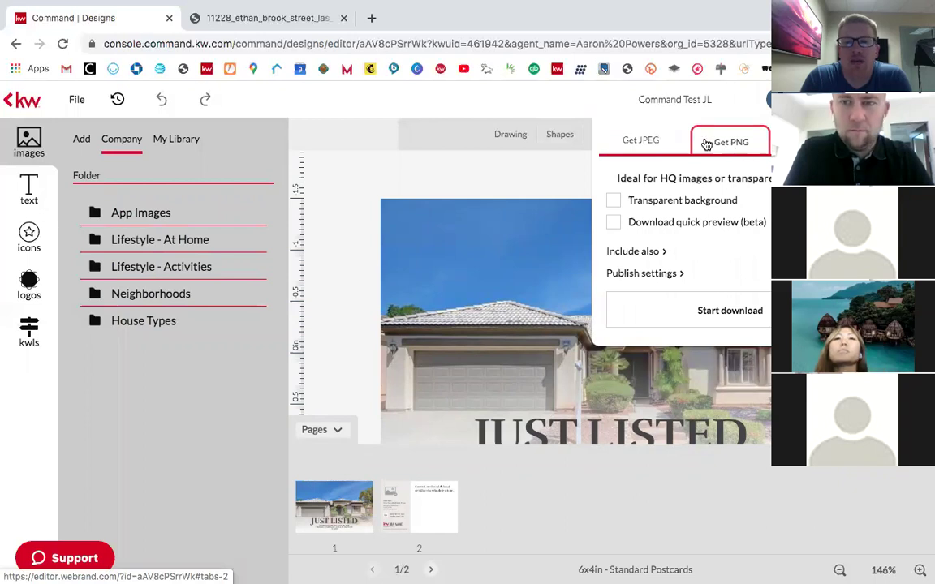
pyautogui.click(642, 142)
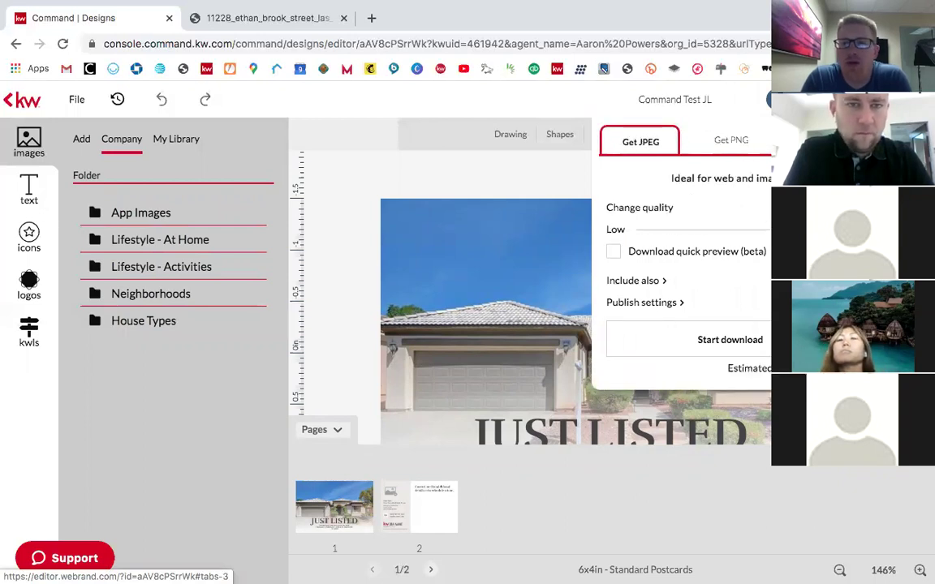
pyautogui.click(821, 141)
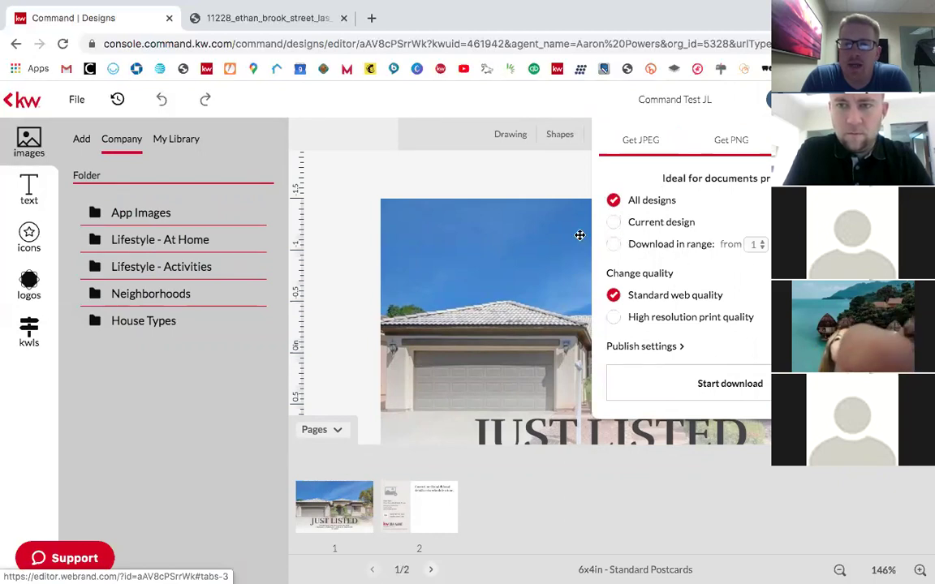
pyautogui.click(646, 347)
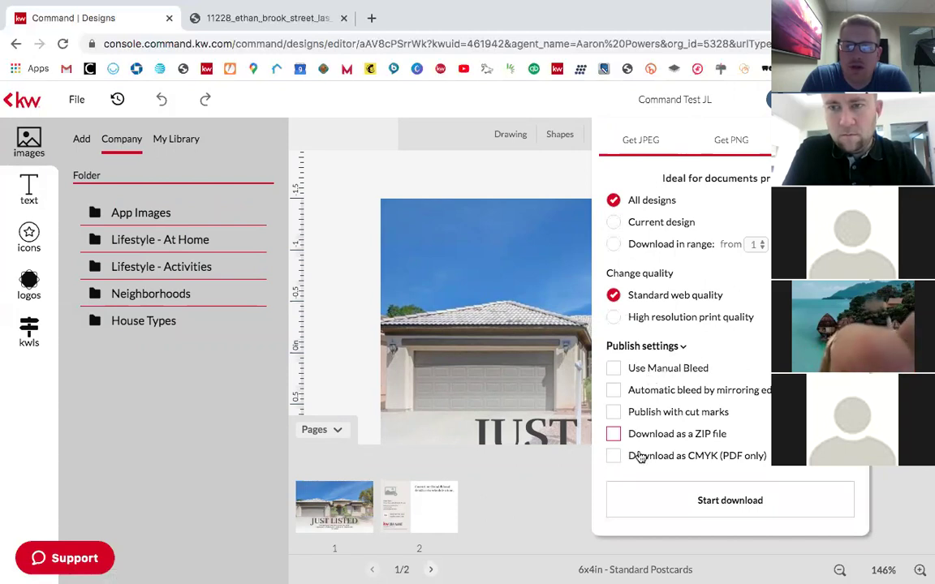
pyautogui.click(679, 348)
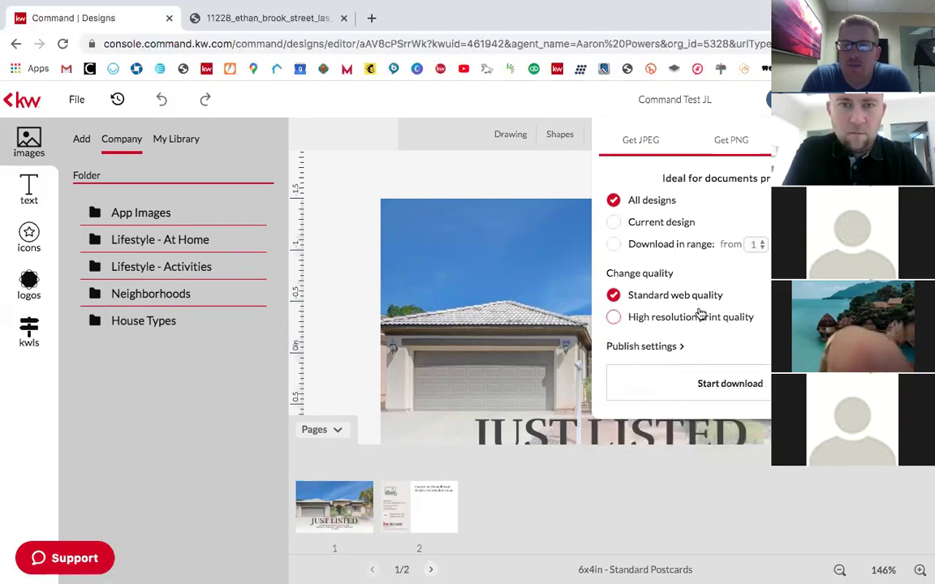
pyautogui.click(651, 142)
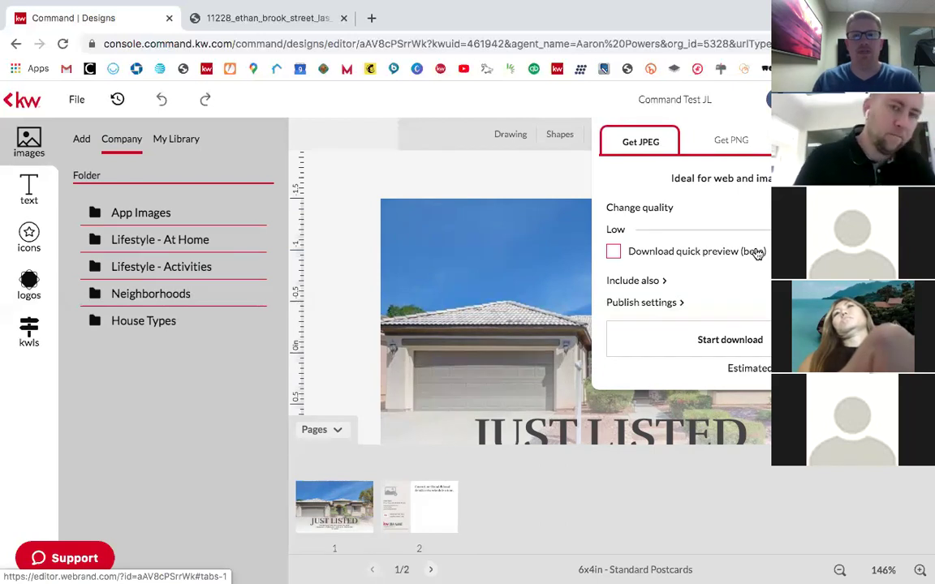
pyautogui.click(779, 142)
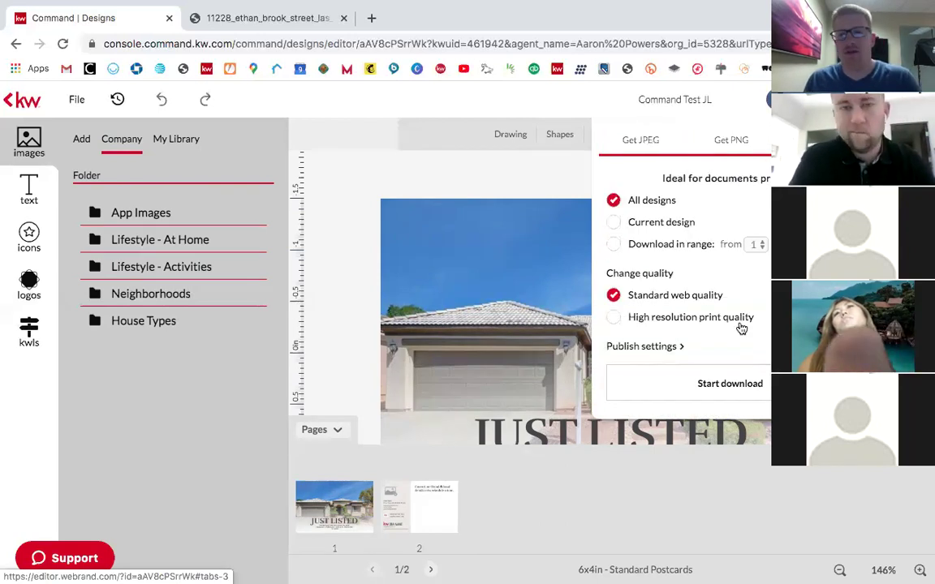
# Step: Download the postcard as a 143 KB PDF, close the extra tab, and return to Campaigns
pyautogui.click(713, 387)
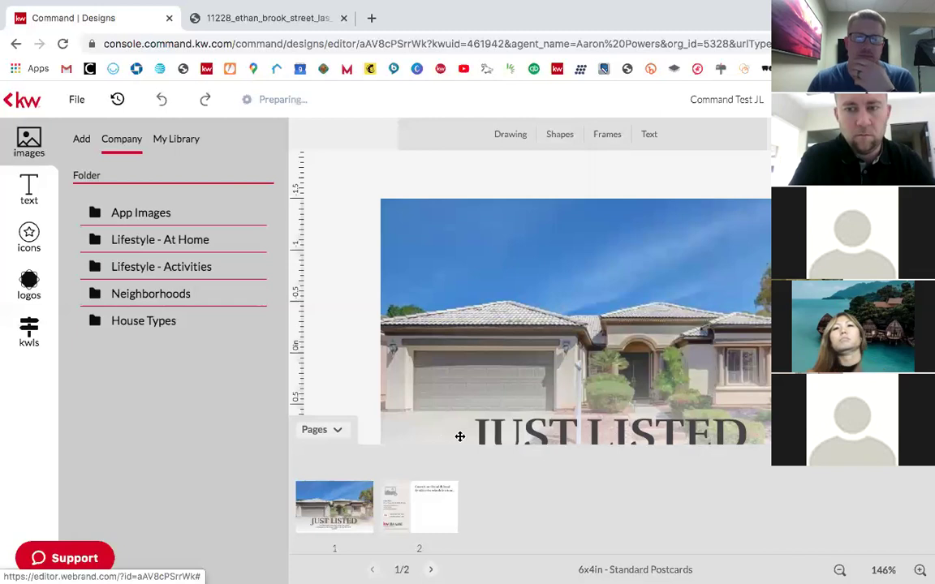
pyautogui.click(417, 505)
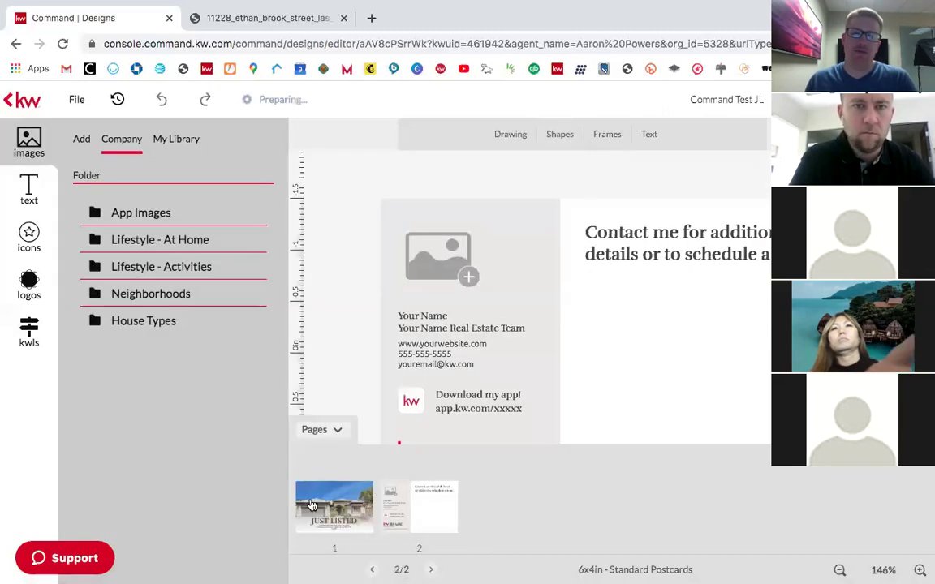
pyautogui.click(318, 497)
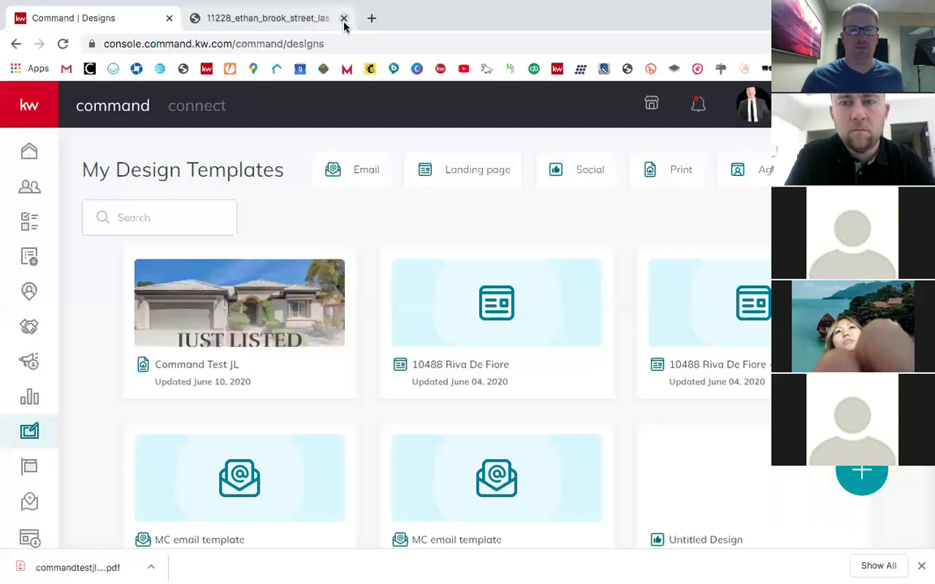
pyautogui.click(344, 18)
pyautogui.click(28, 363)
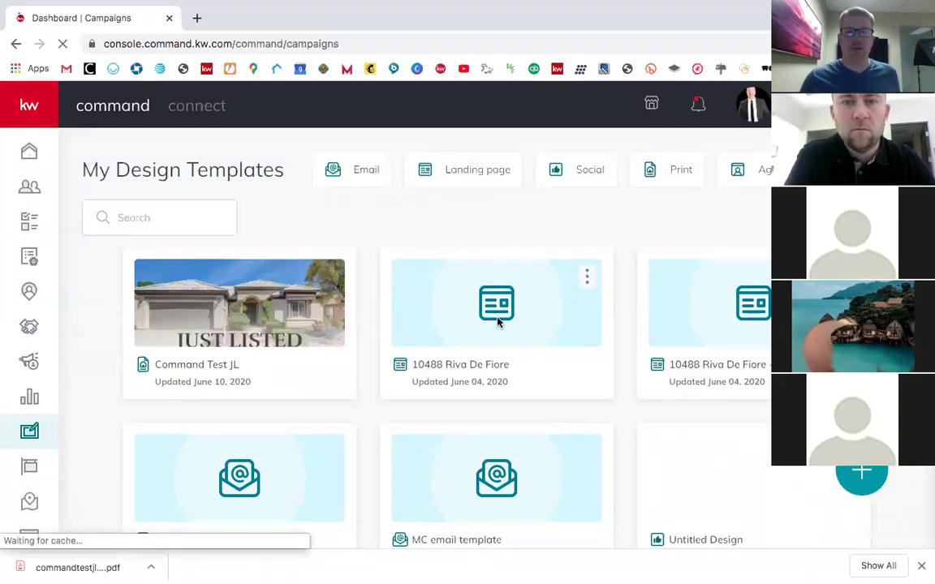